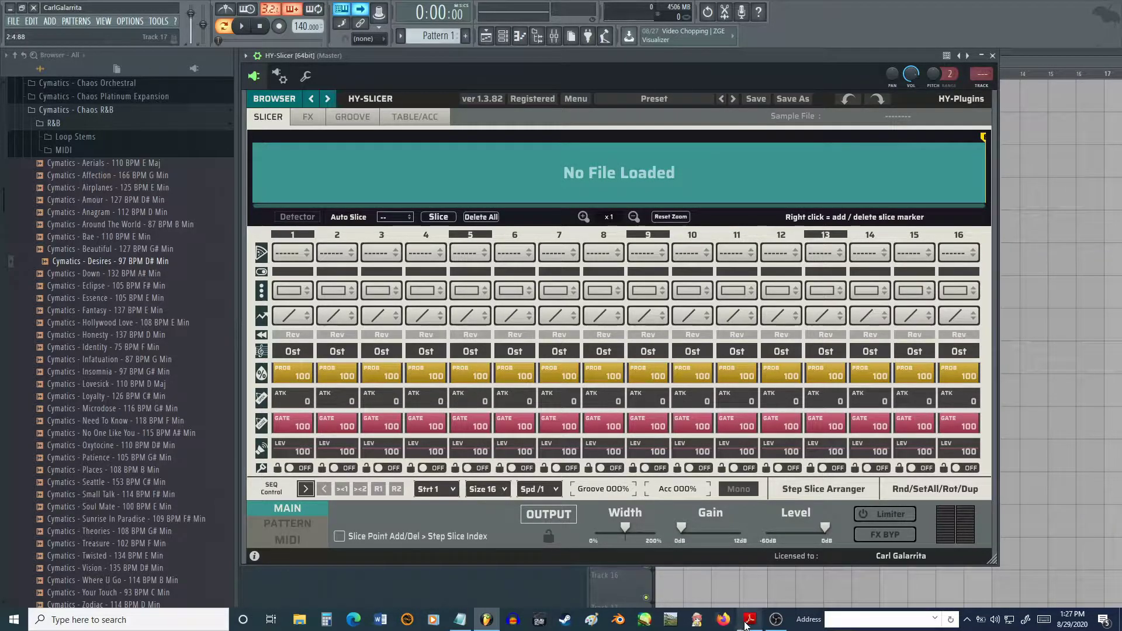
- View the Overview section of the HY-Slicer manual in Adobe Reader and return to FL Studio
click(748, 620)
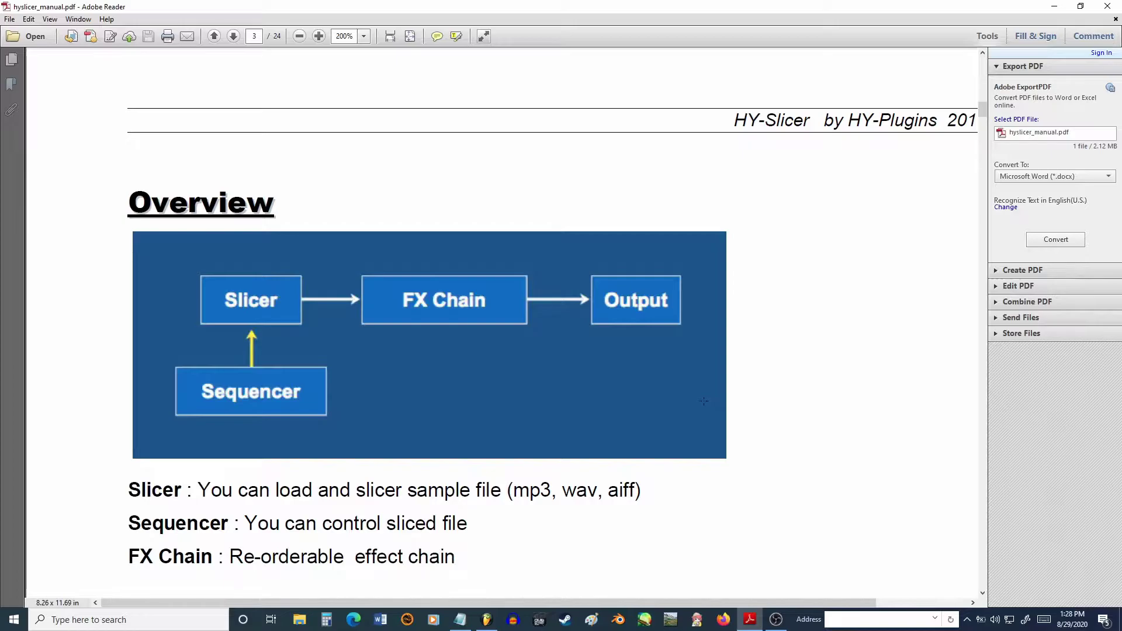
click(486, 619)
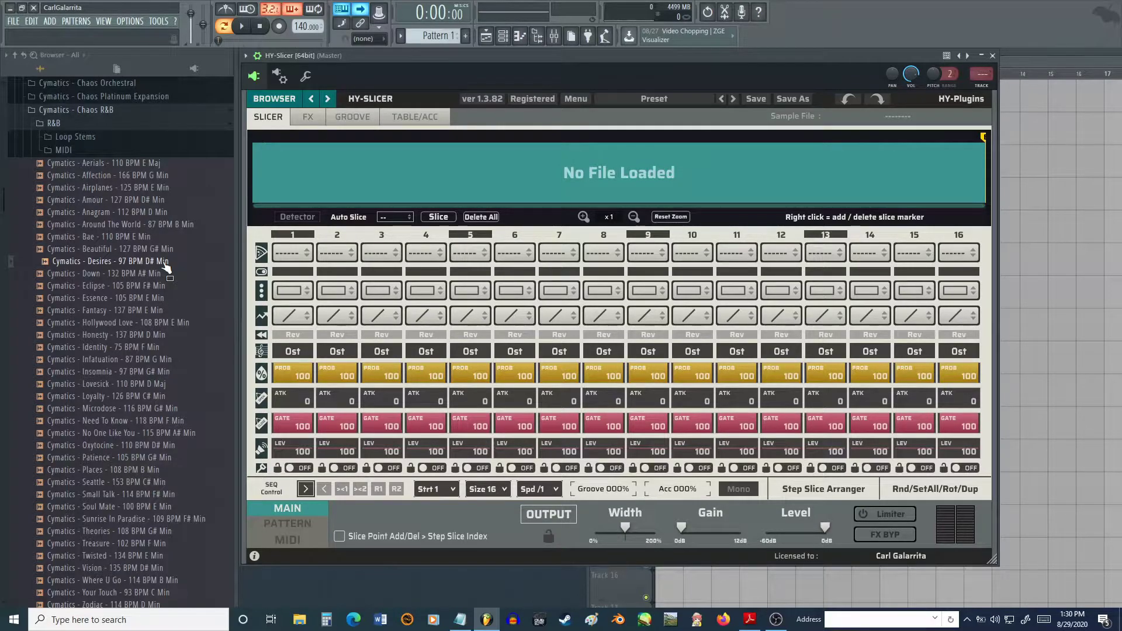
- Set the project tempo to 97 BPM to match the Cymatics - Desires sample
drag(165, 266, 570, 154)
drag(307, 26, 306, 76)
right_click(306, 27)
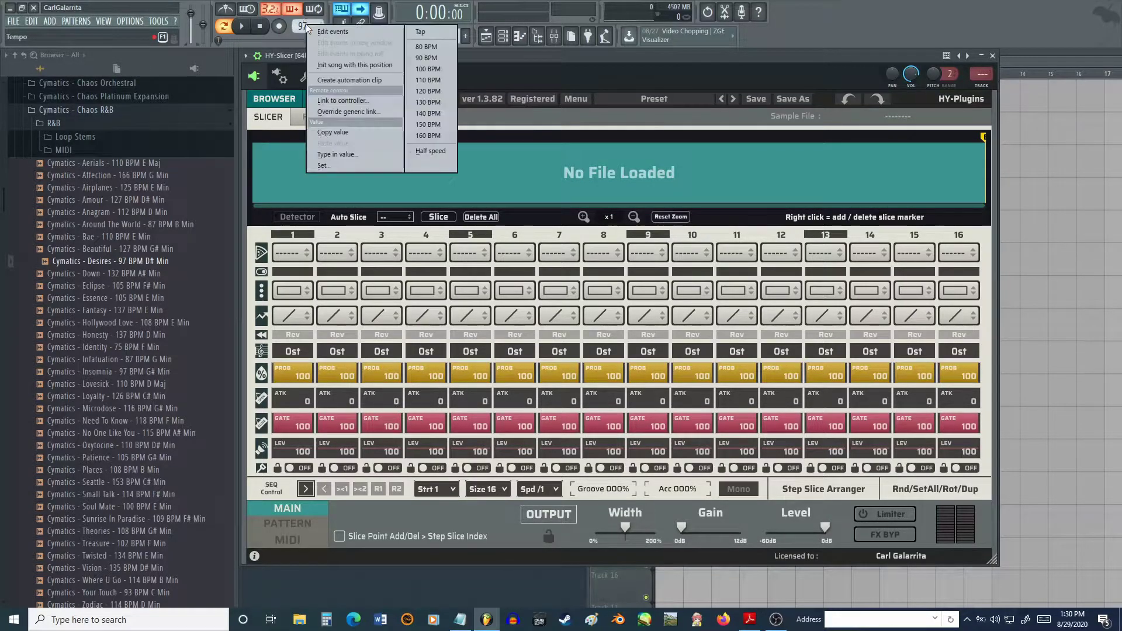
click(368, 154)
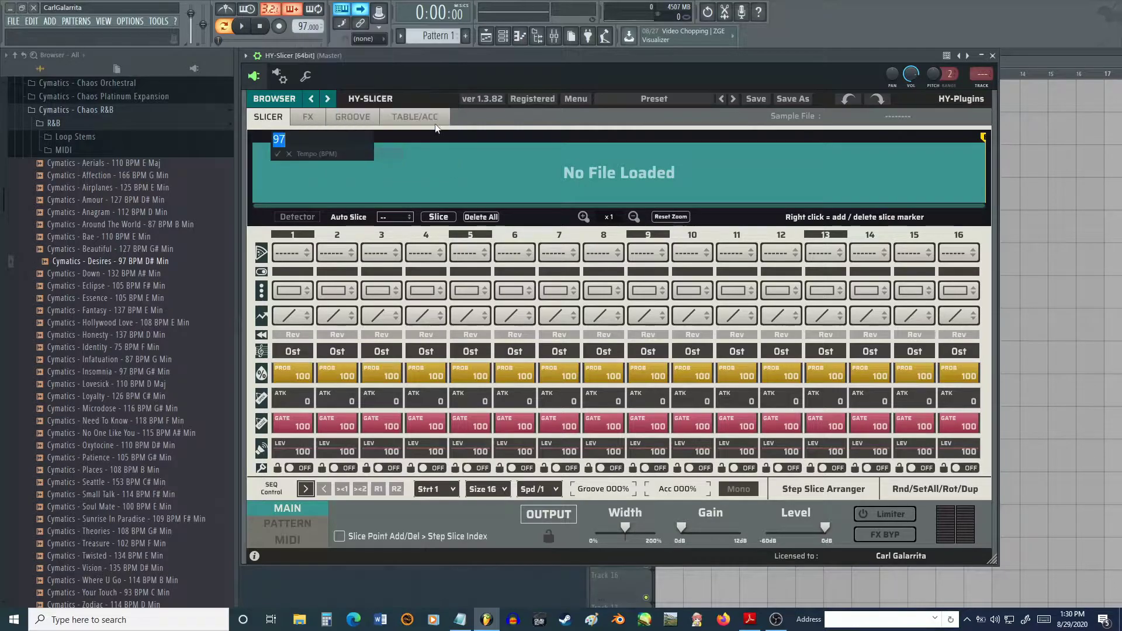
text(97)
key(Return)
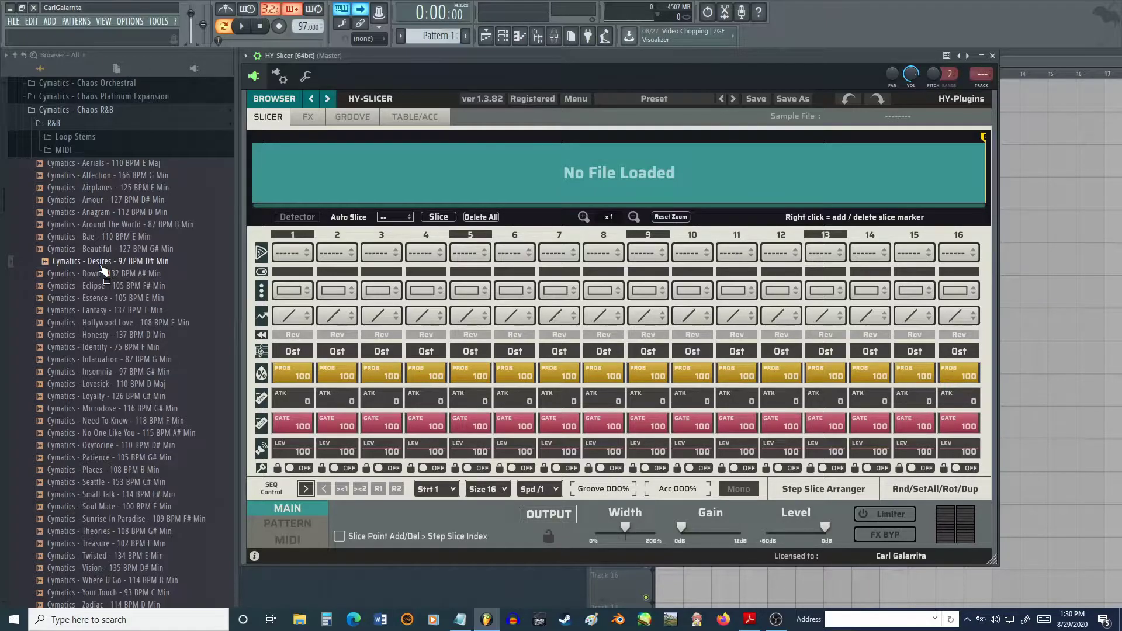
- Load the sample Cymatics - Desires - 97 BPM D# Min into HY-Slicer's waveform display
click(290, 102)
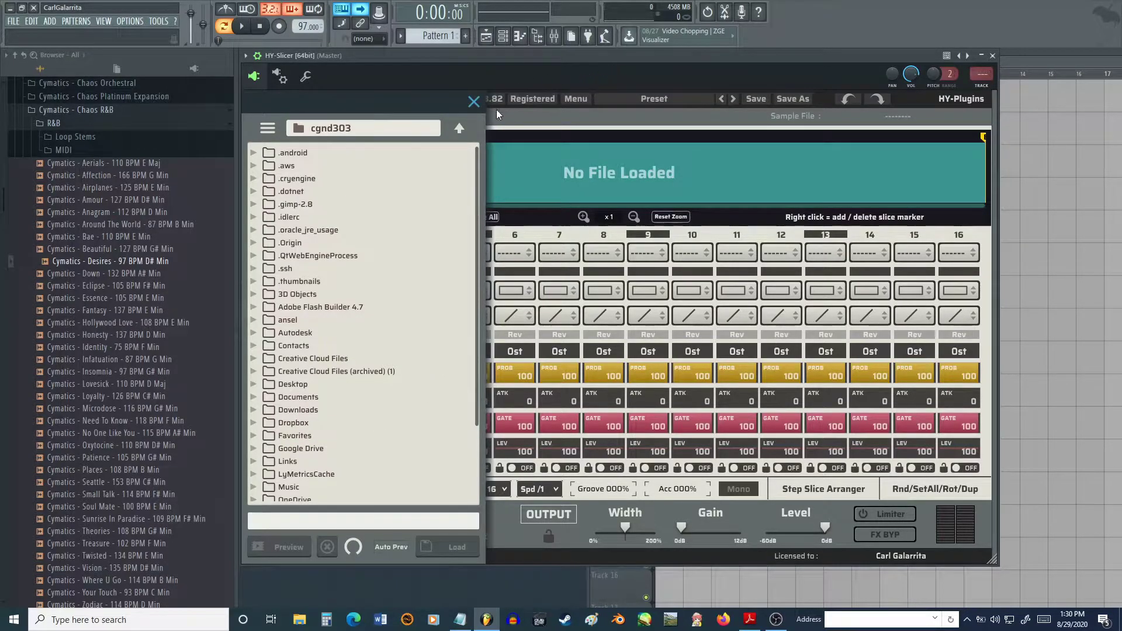
click(475, 102)
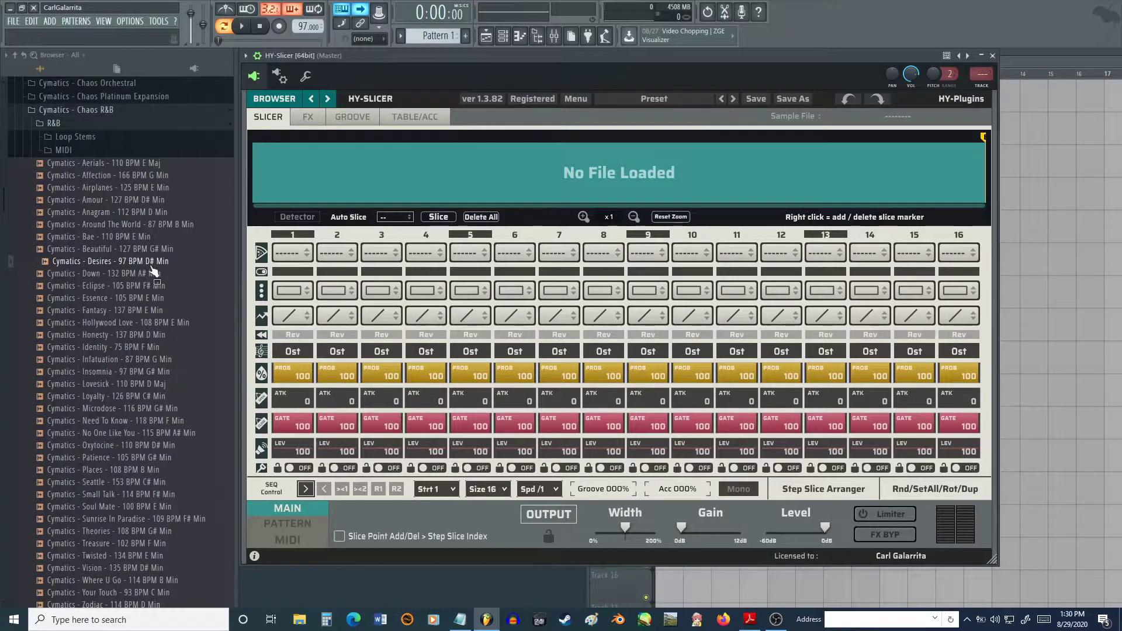
drag(148, 263, 416, 182)
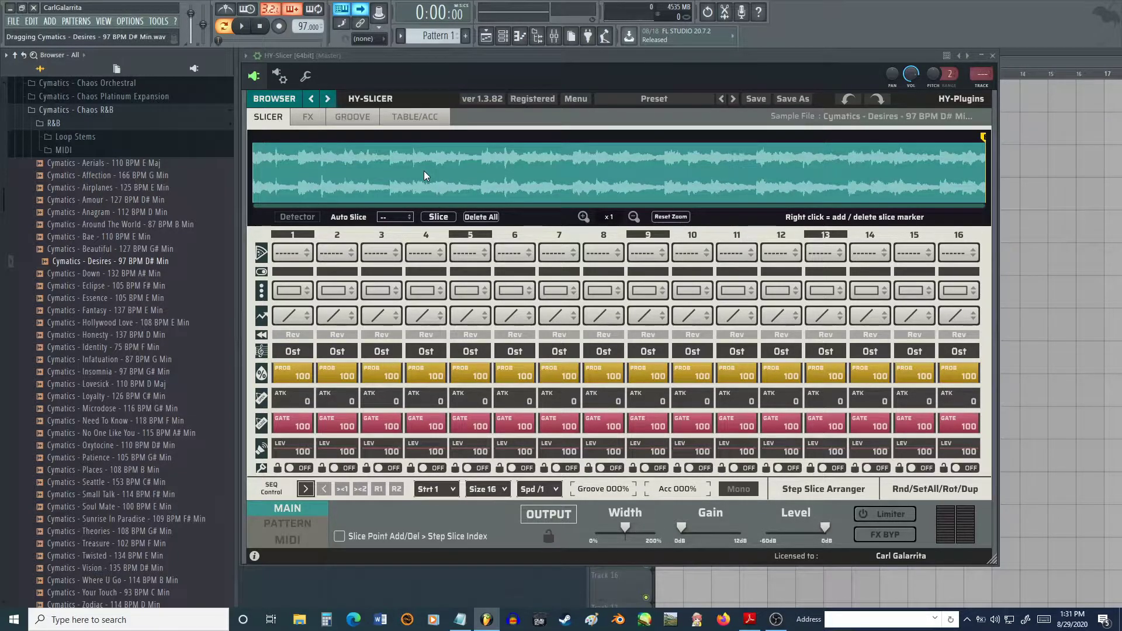
- Auto-slice the loaded sample into 4 slices
click(395, 217)
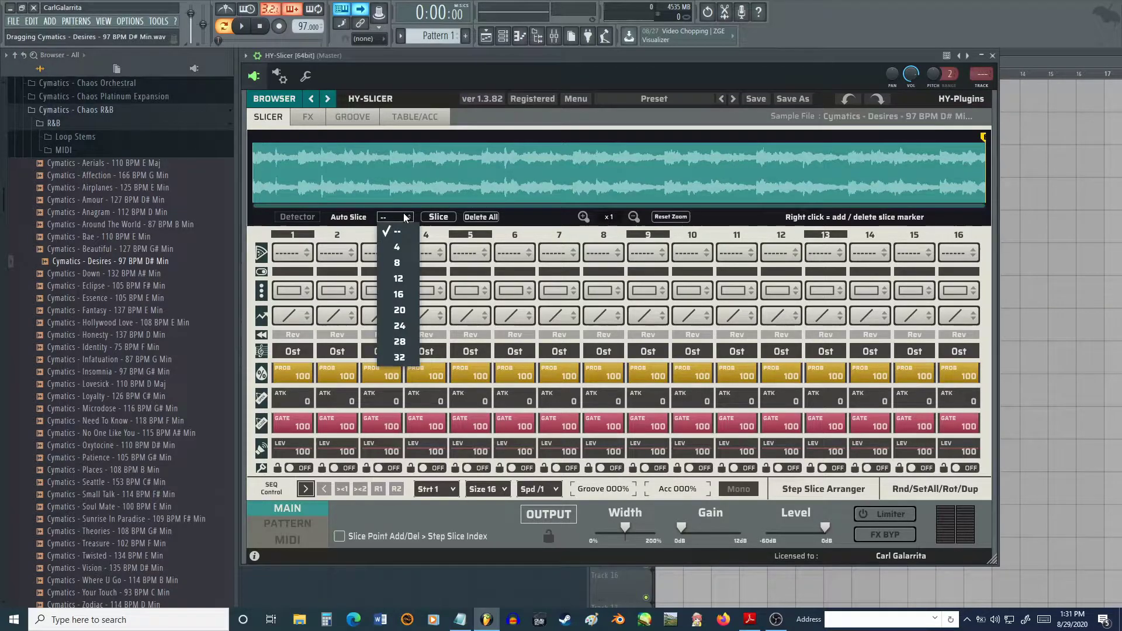
click(396, 246)
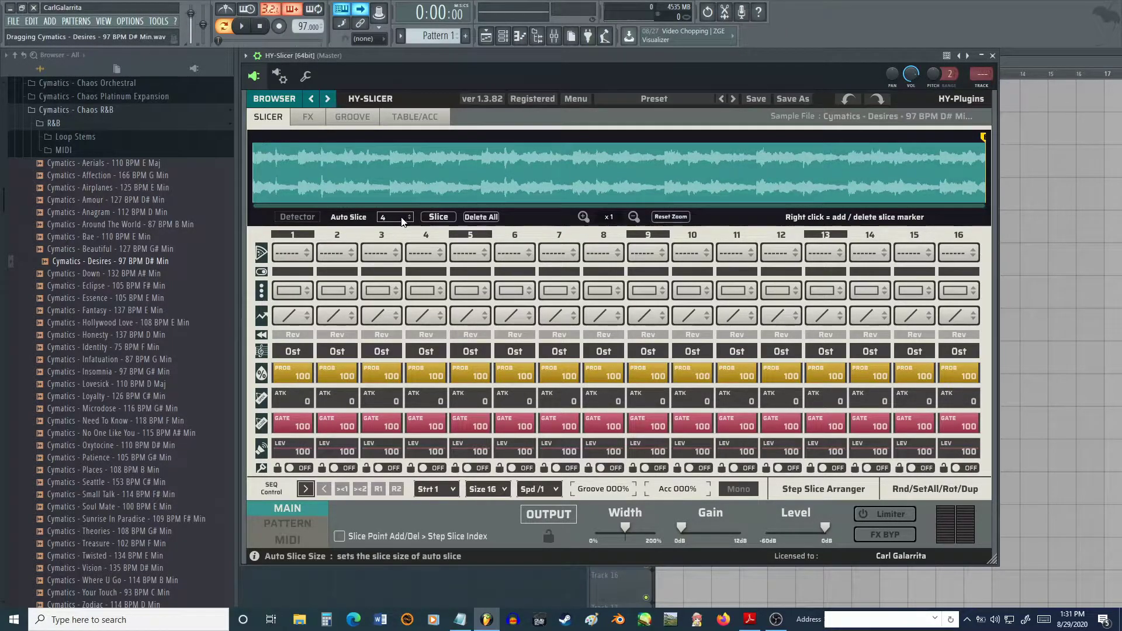
click(439, 217)
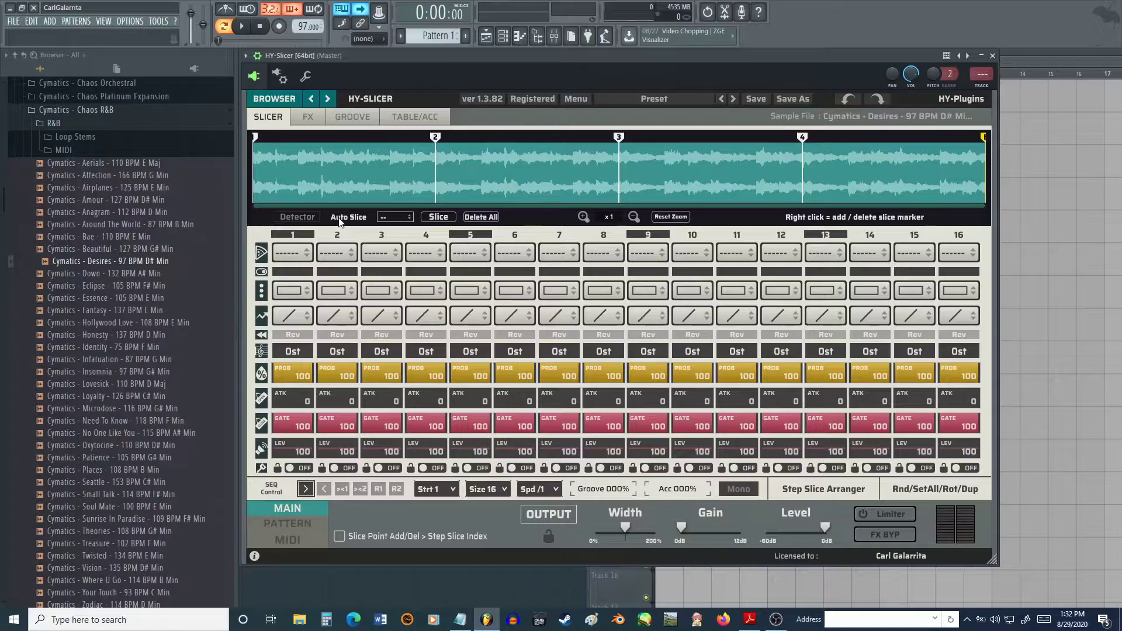
- Assign Slice 1, Slice 2, Slice 3 and Slice 4 to sequencer steps 1 to 4 in order
click(285, 257)
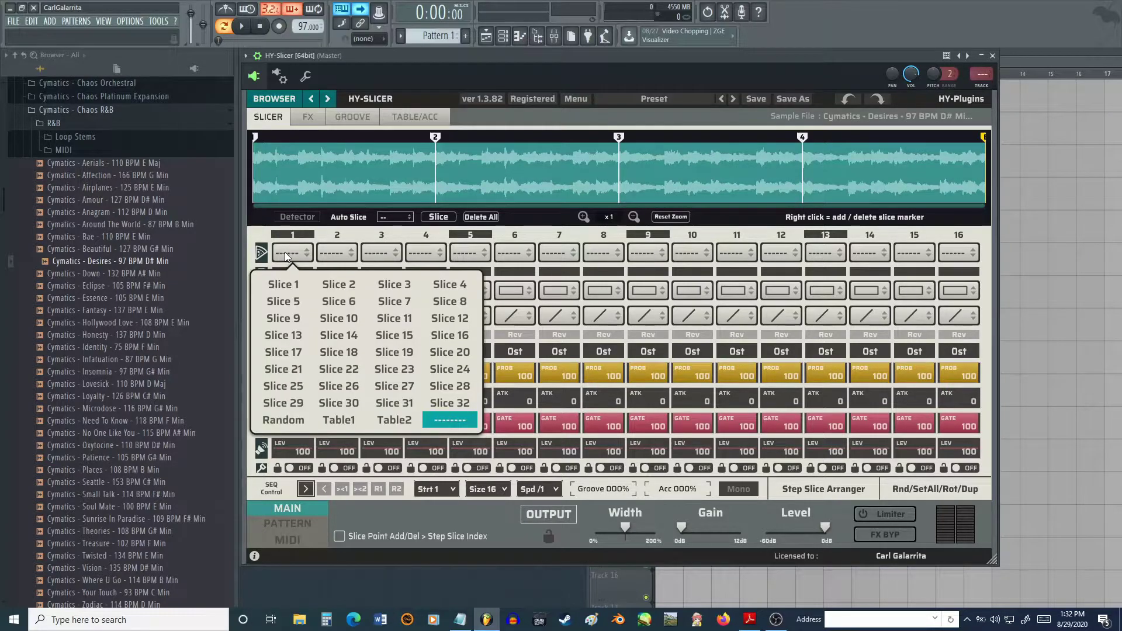
click(286, 285)
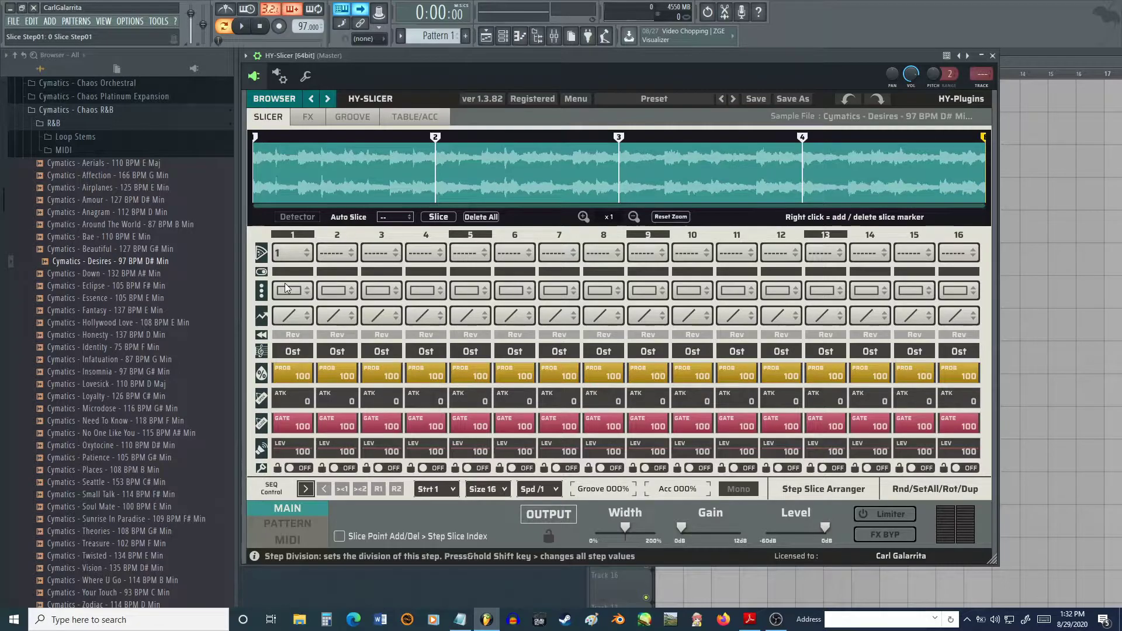
click(347, 257)
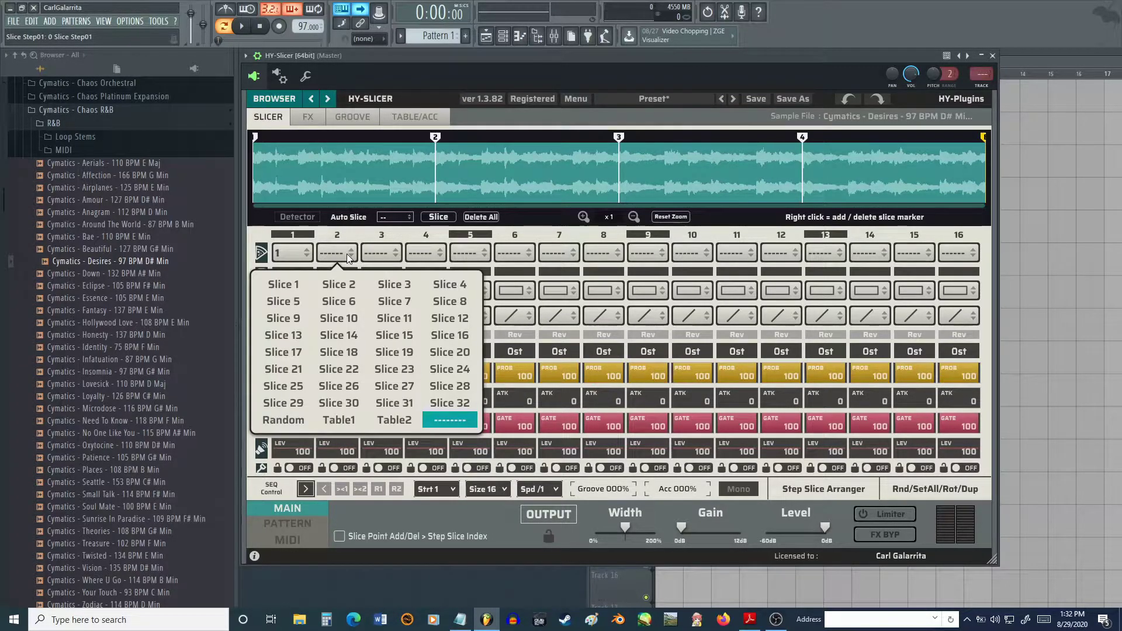
click(339, 284)
click(385, 255)
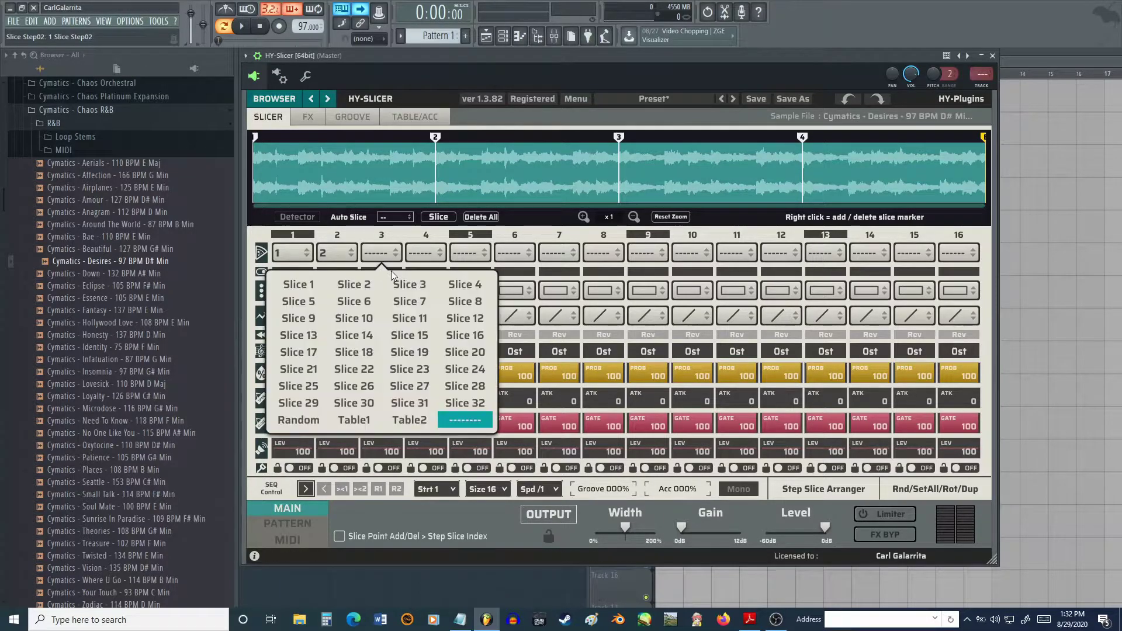
click(410, 284)
click(430, 255)
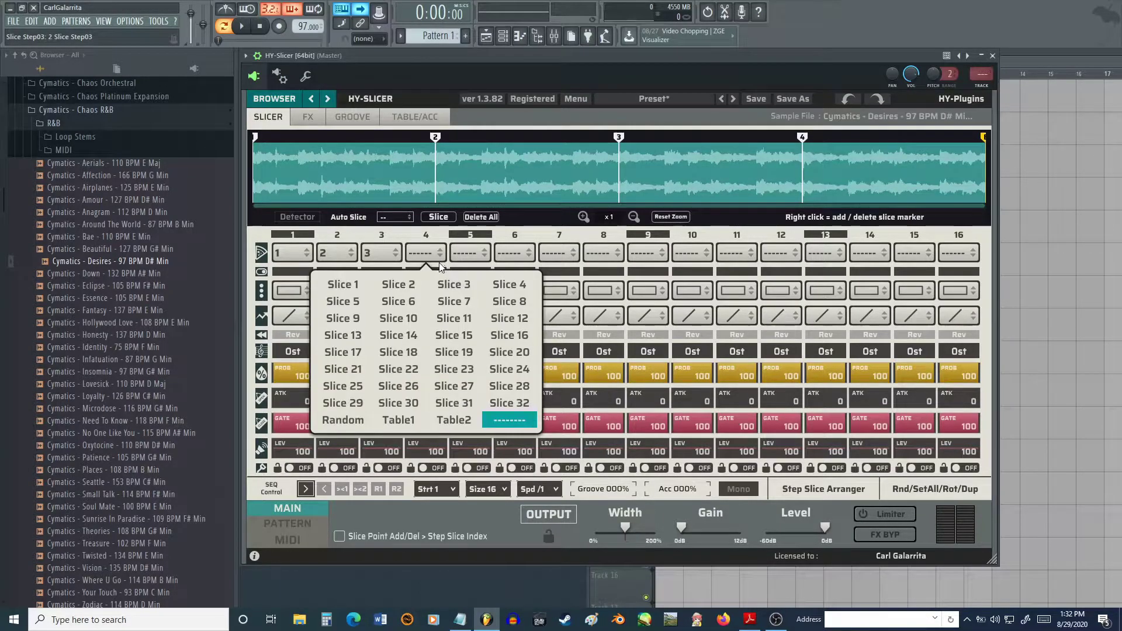
click(494, 286)
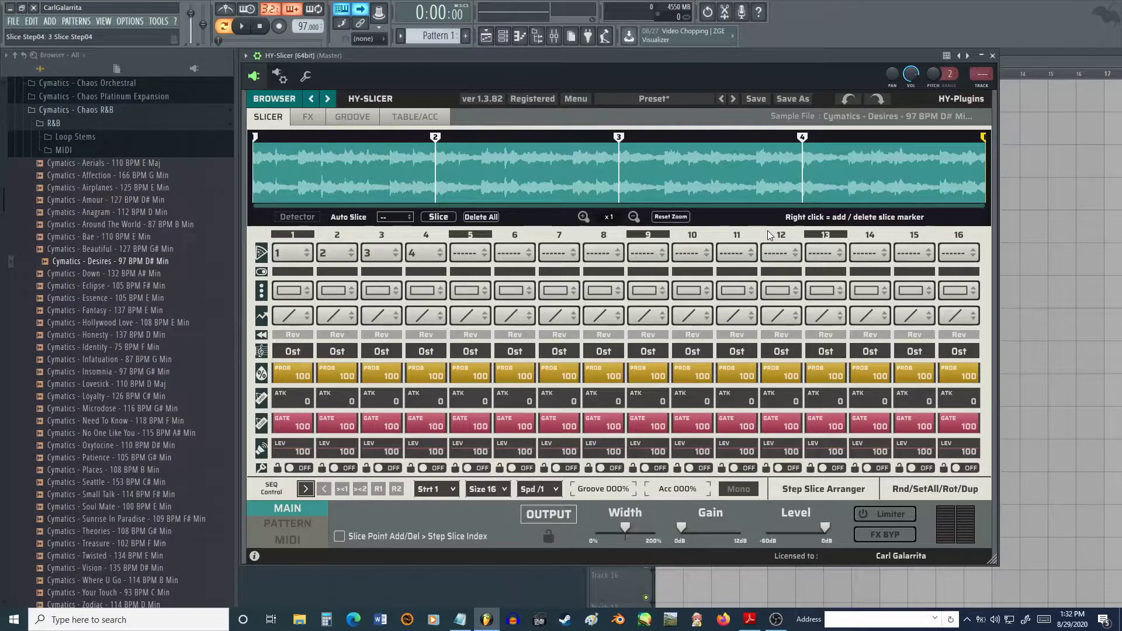
- Try switching individual steps among the first three sequencer steps off and back on
click(314, 273)
click(338, 272)
click(381, 272)
click(381, 272)
click(320, 273)
click(277, 270)
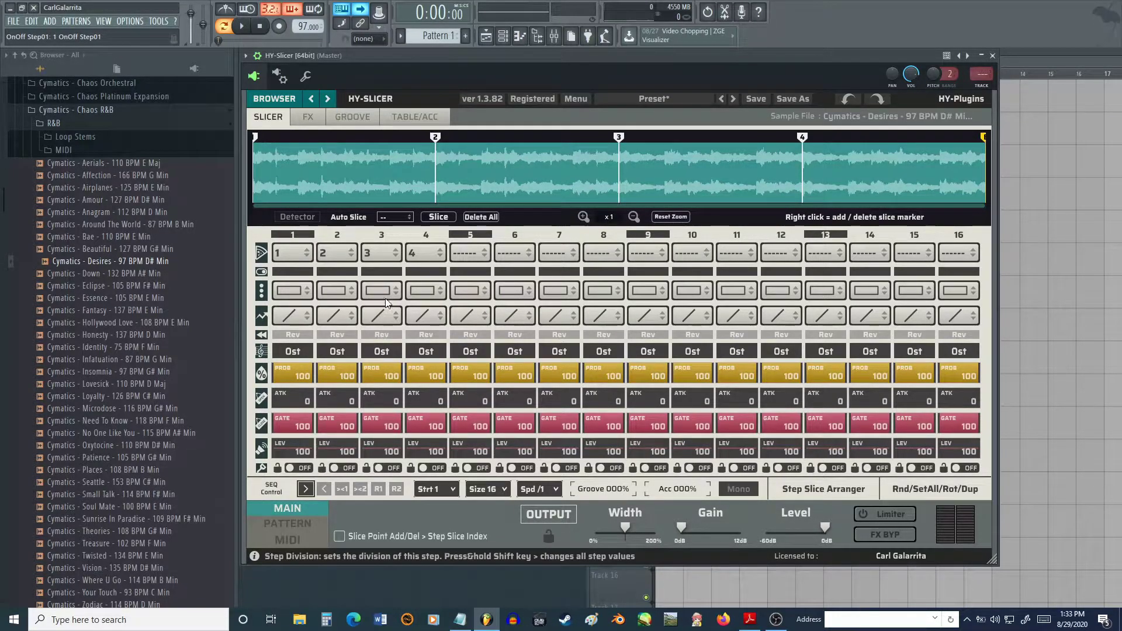
- Try a two-part division on step 1 and restore its single undivided setting
click(299, 290)
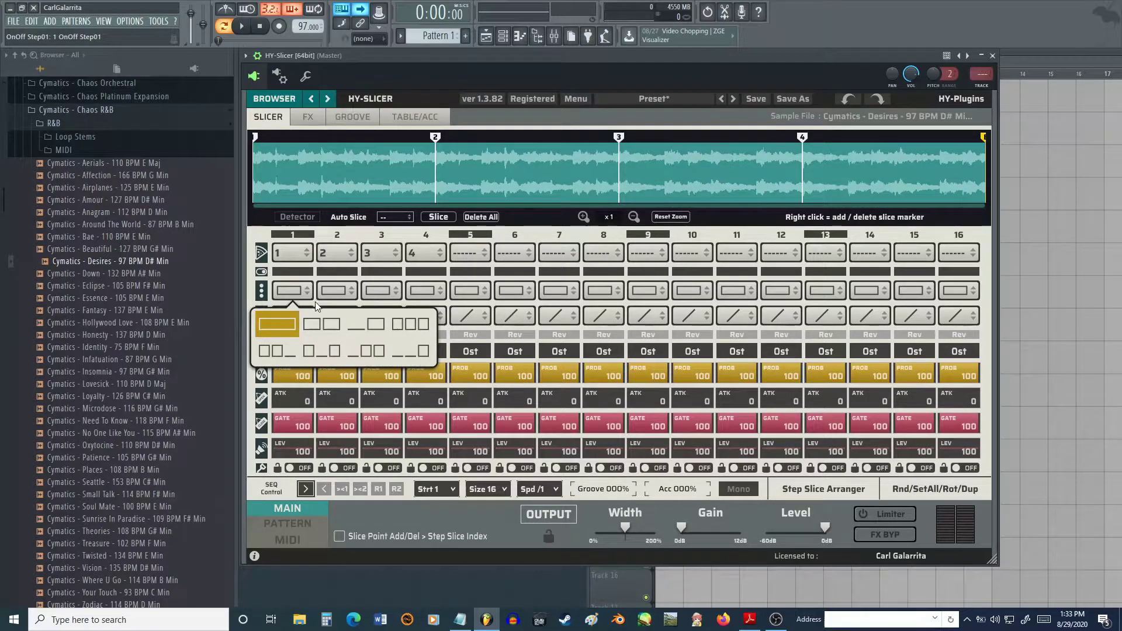
click(318, 323)
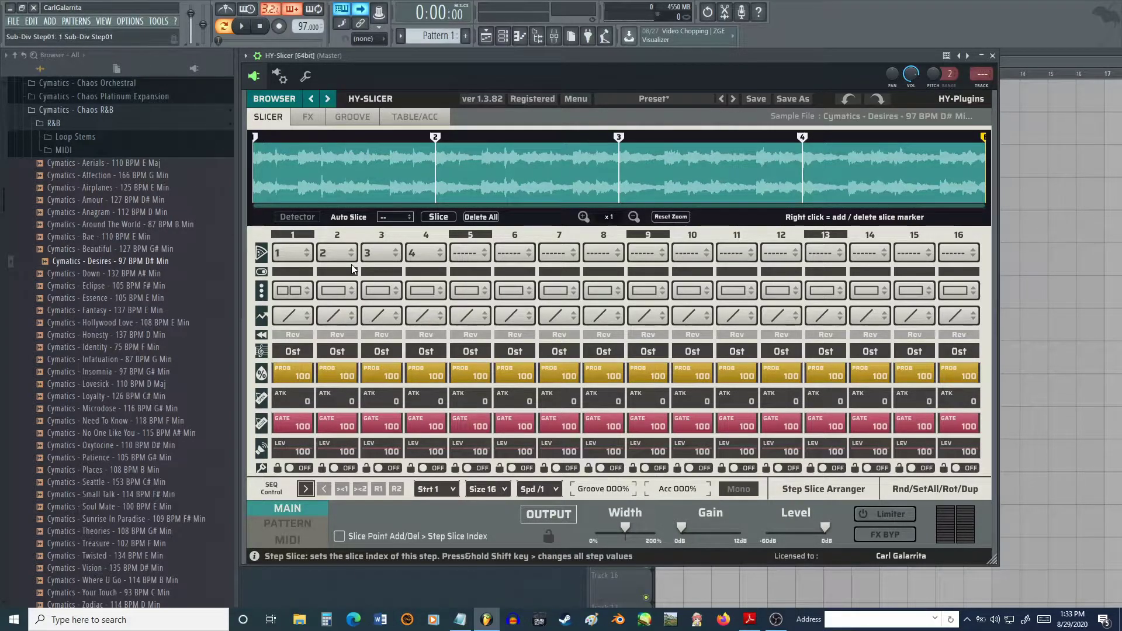
click(282, 293)
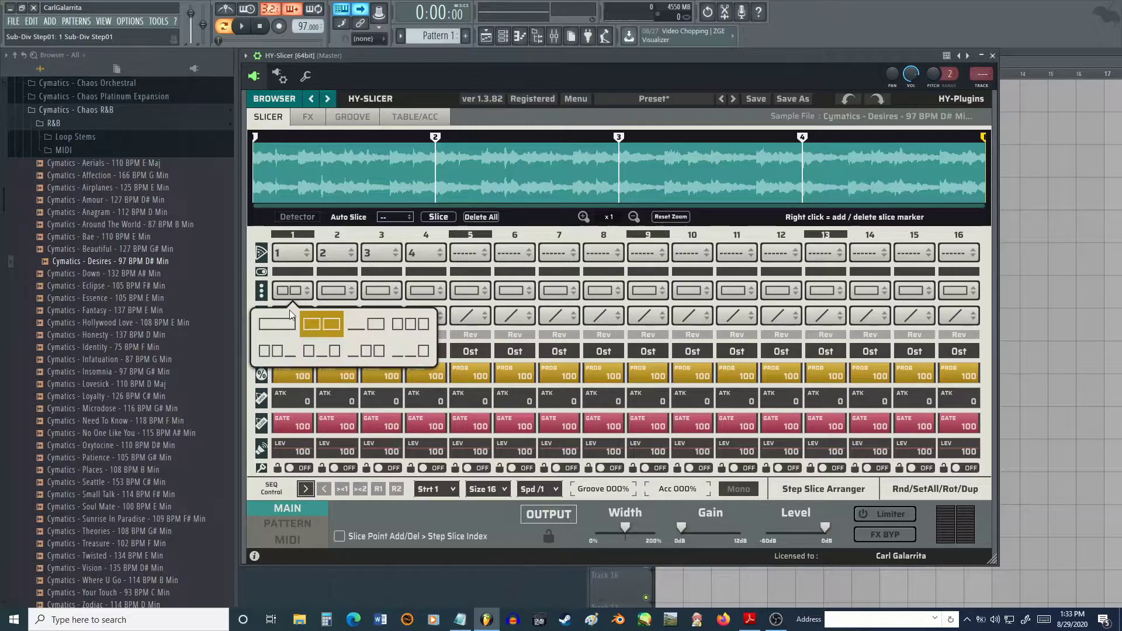
click(272, 323)
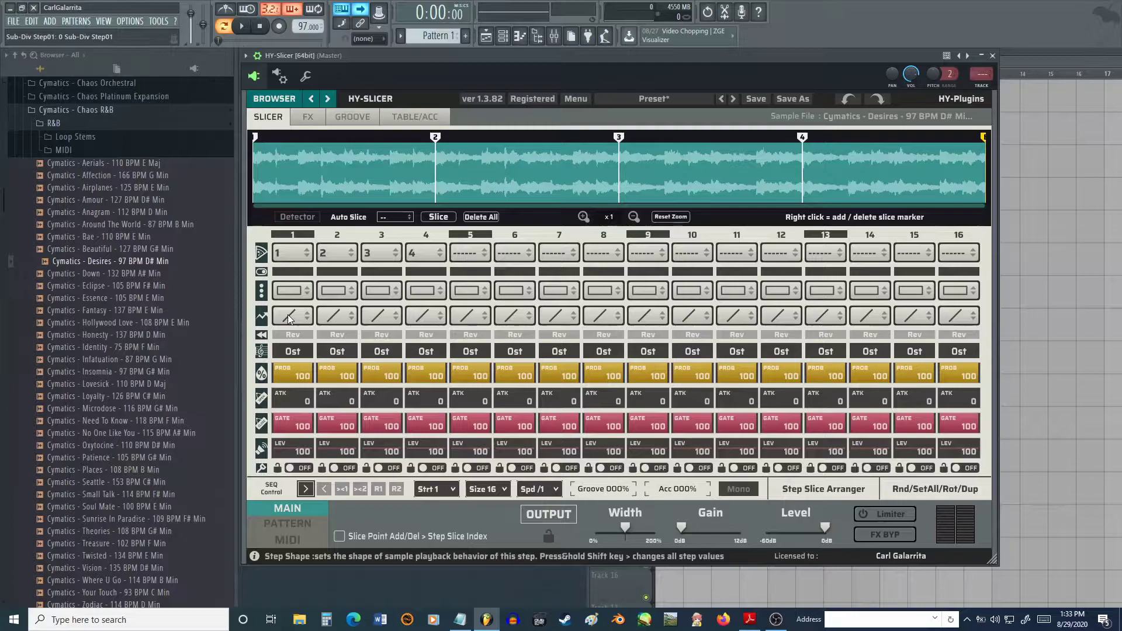
- Look through the playback shapes available for step 1, including Random, Table1 and Table2, without choosing another one
click(287, 314)
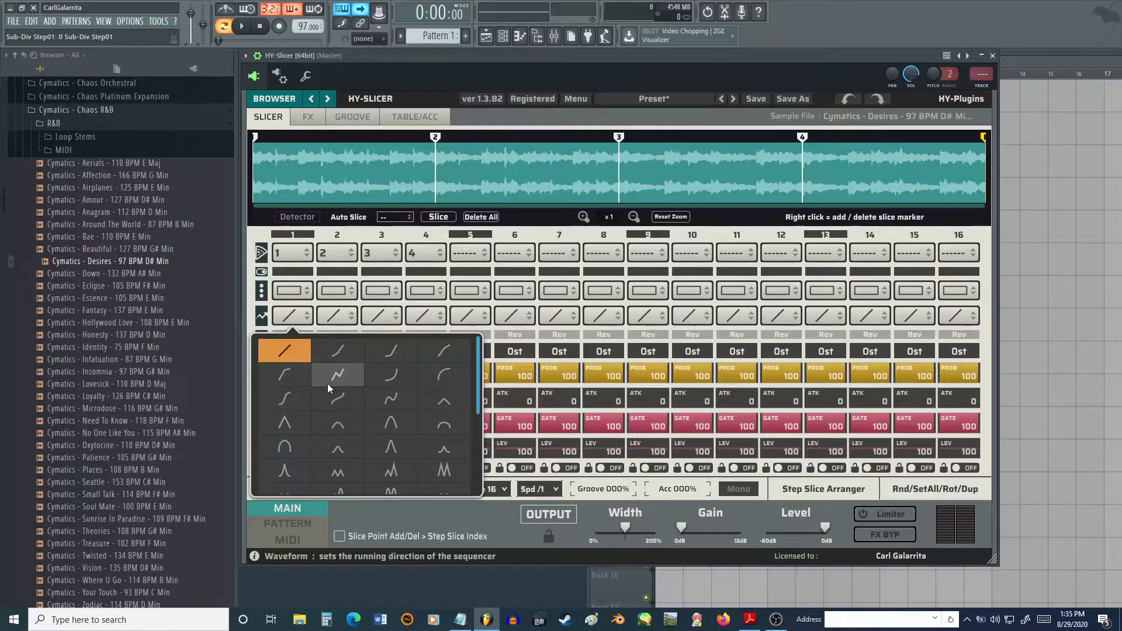
scroll(351, 383, down, 3)
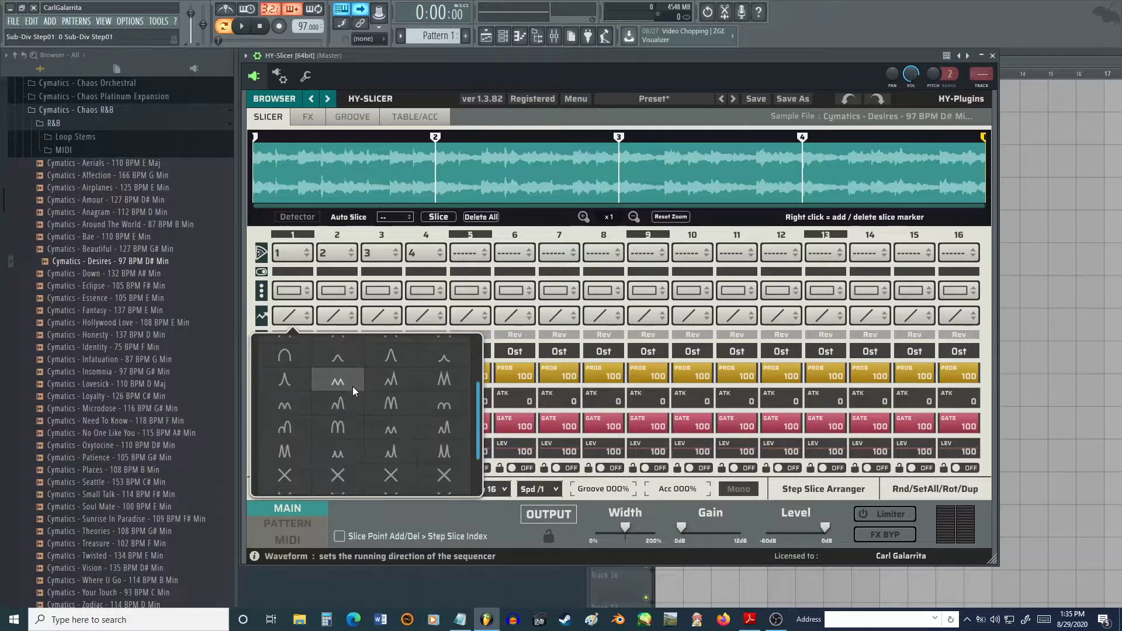
scroll(439, 389, down, 1)
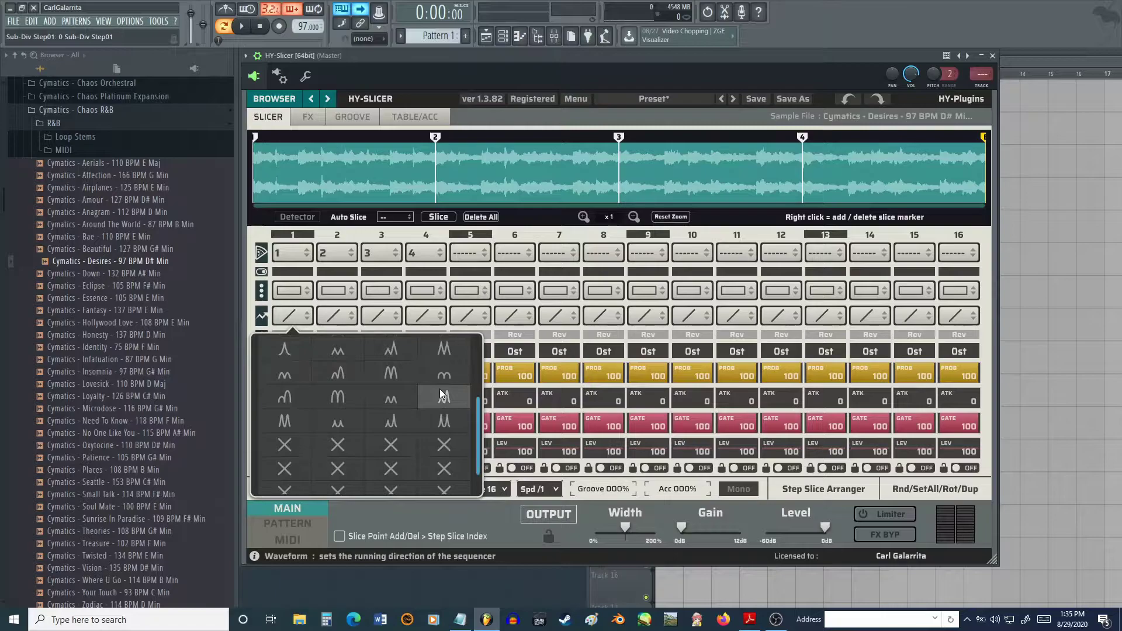
scroll(371, 422, down, 1)
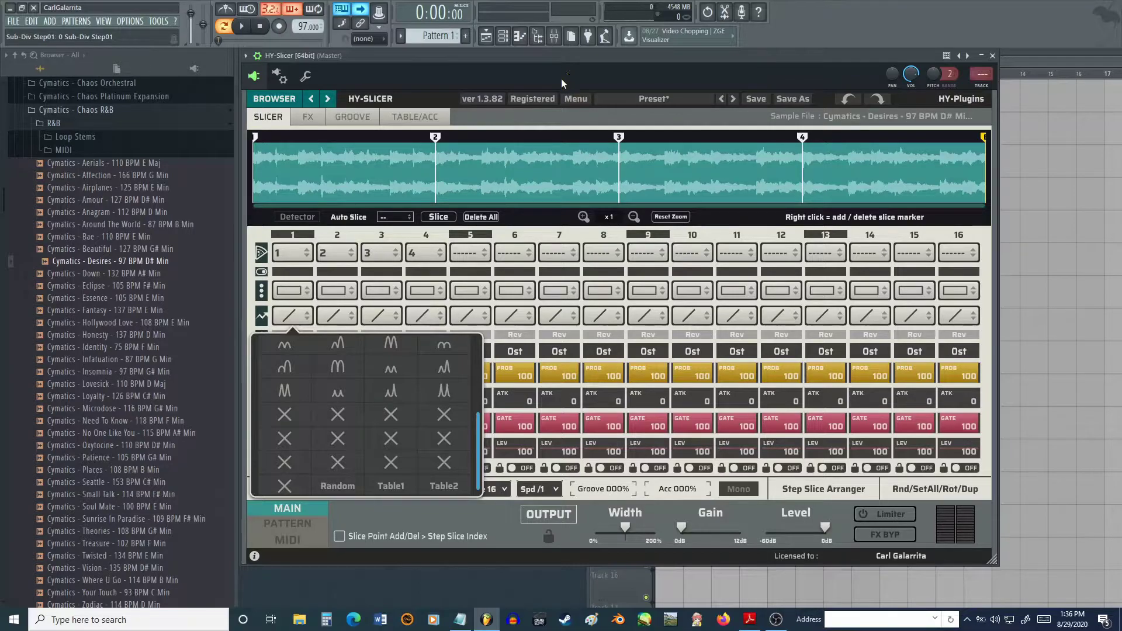
scroll(384, 365, up, 5)
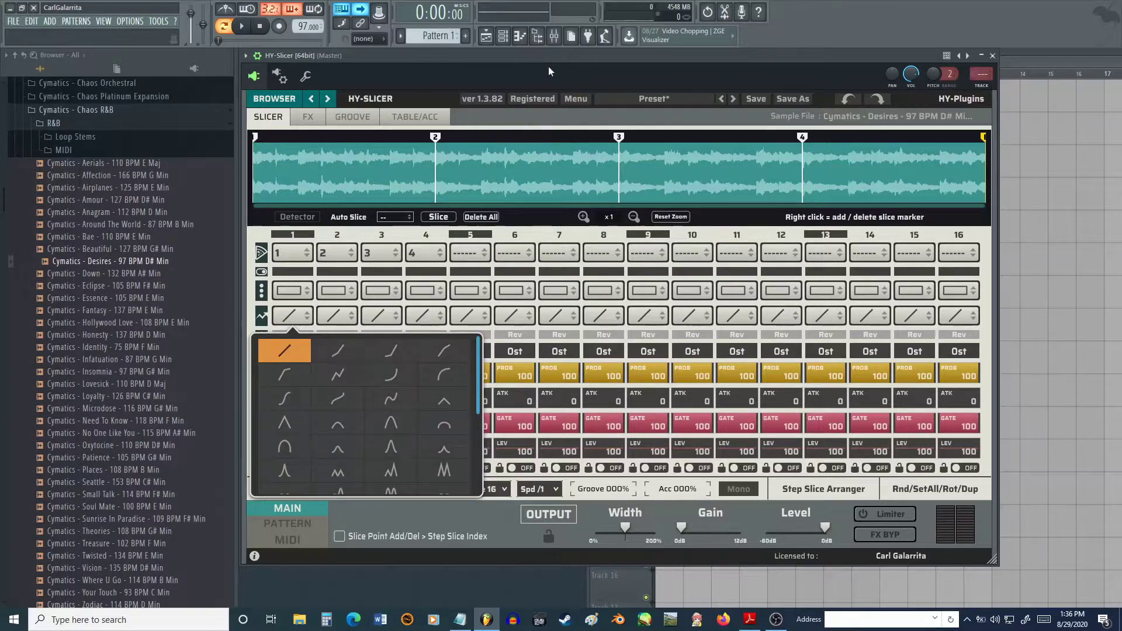
click(290, 320)
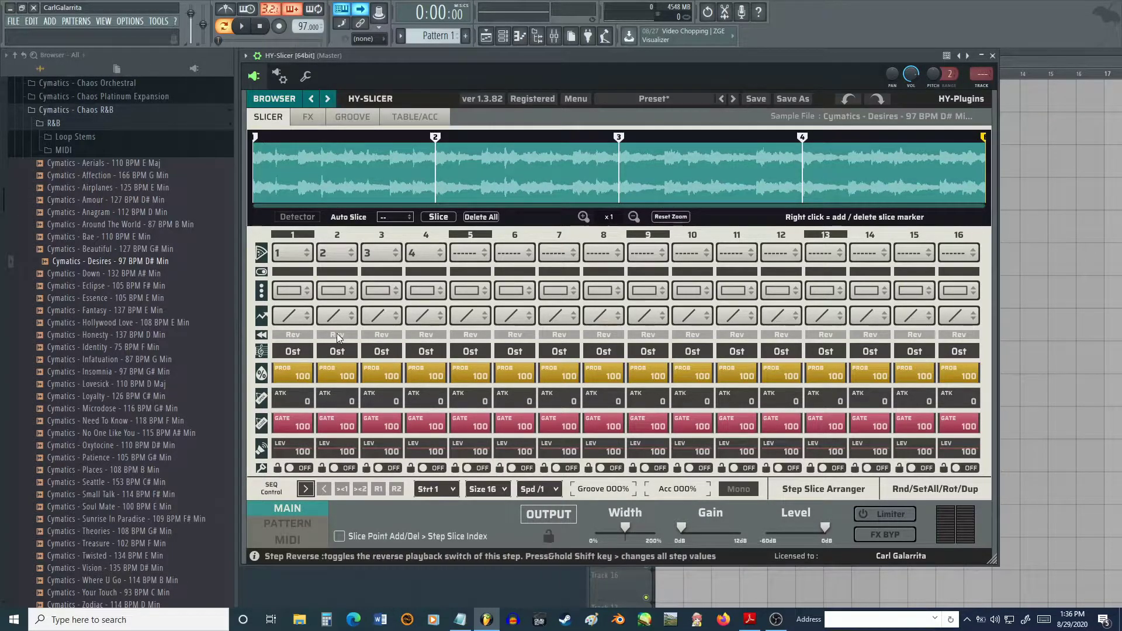
- Try reverse playback and a pitch of -44 st on step 1, and restore both to their defaults
click(289, 335)
click(288, 335)
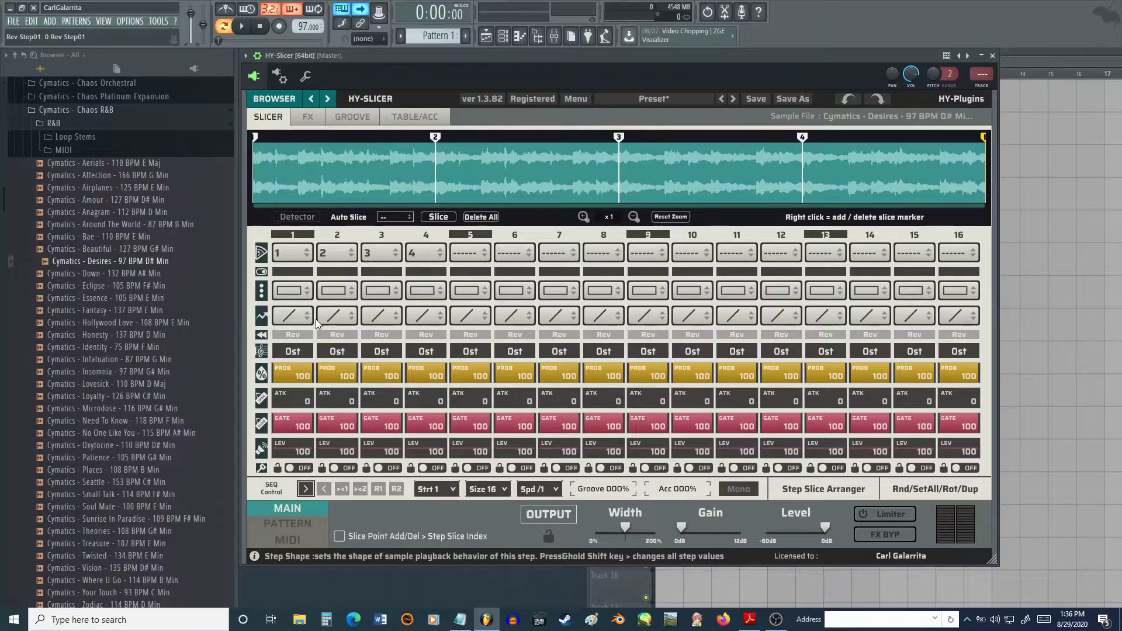
drag(293, 352, 293, 423)
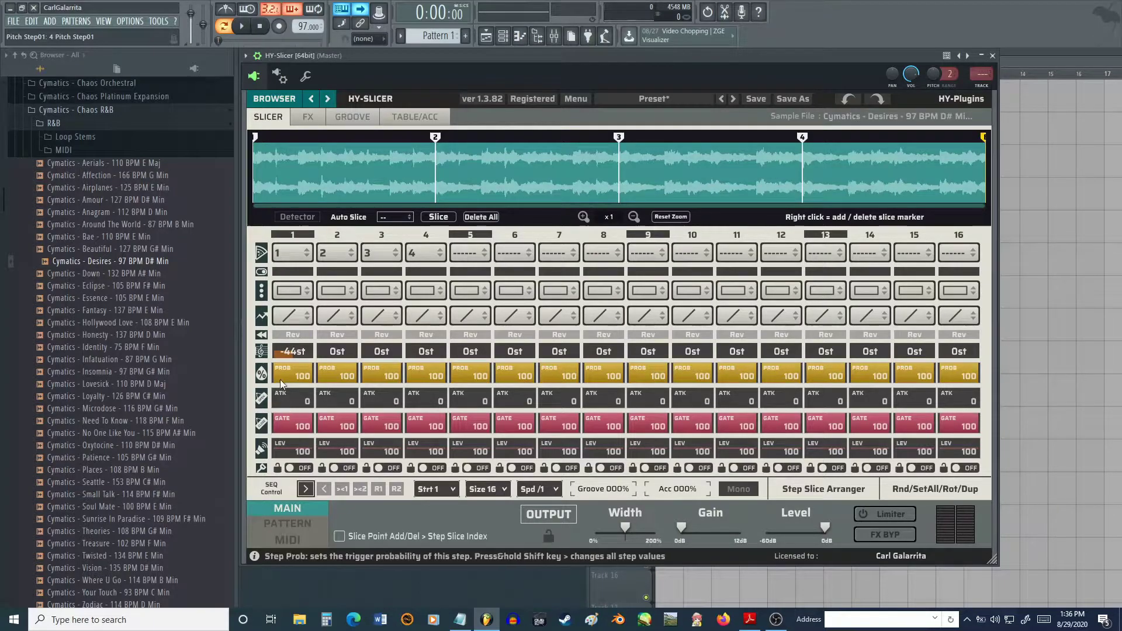
double_click(294, 351)
- Clear the slice assignments of steps 2 to 4 in the Step Slice Arranger
click(797, 495)
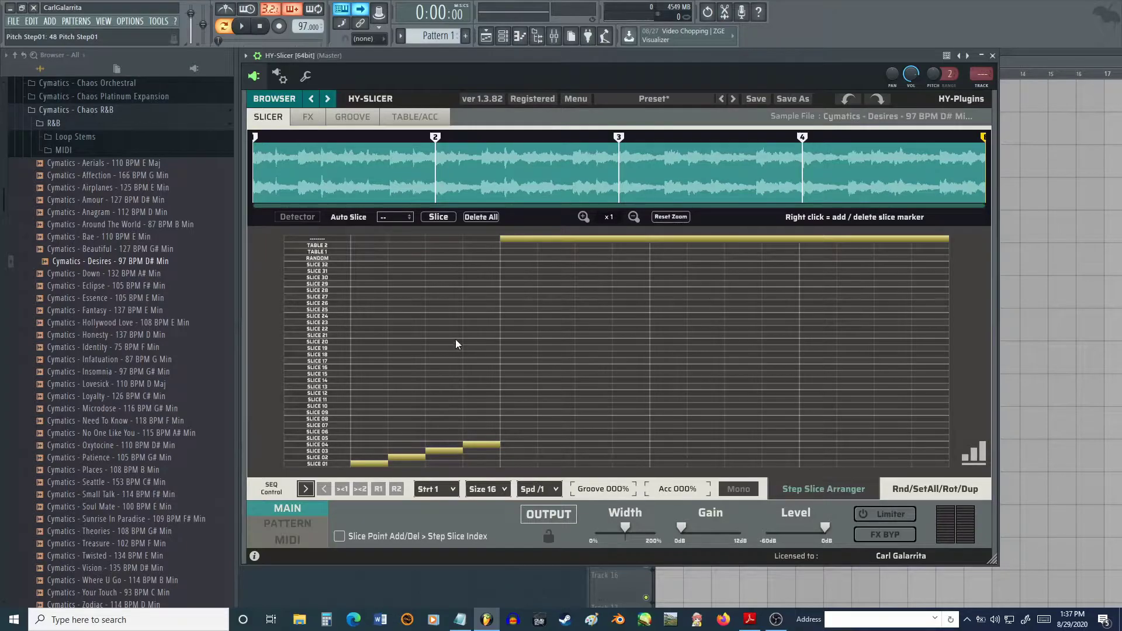
drag(408, 240, 482, 236)
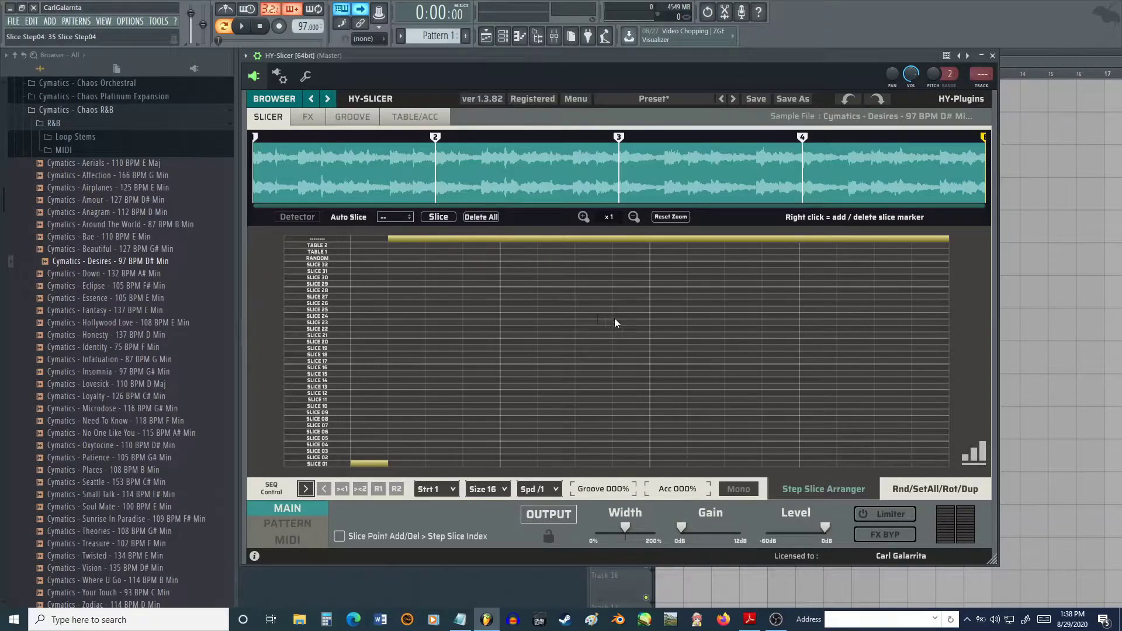
- Turn on Mono playback and set the sequencer speed to Spd /4
click(739, 487)
click(541, 491)
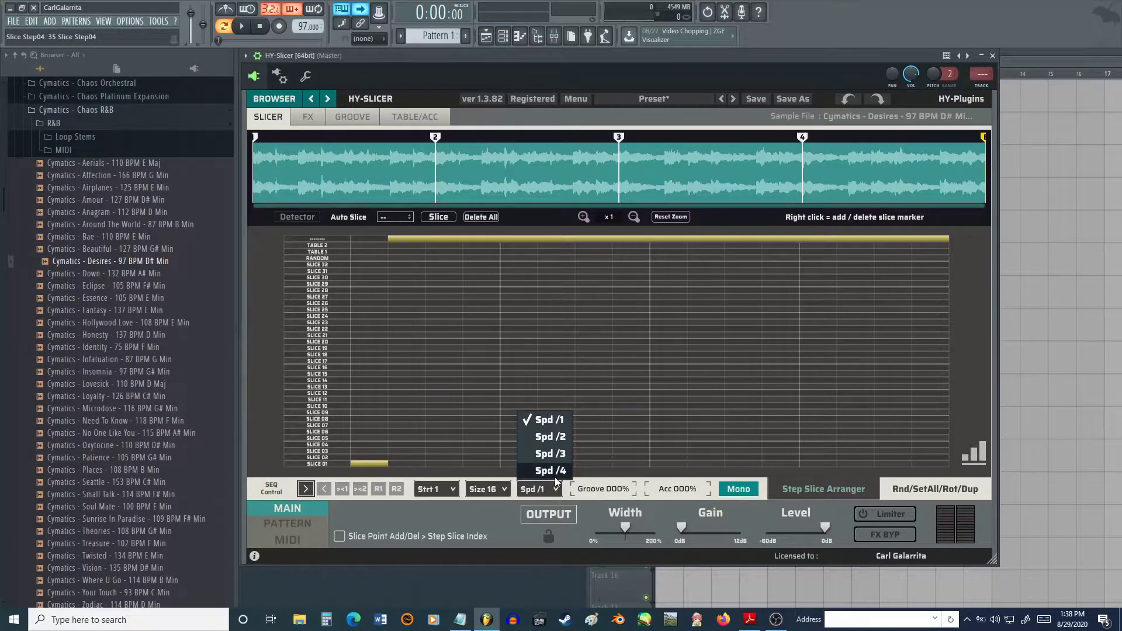
click(552, 471)
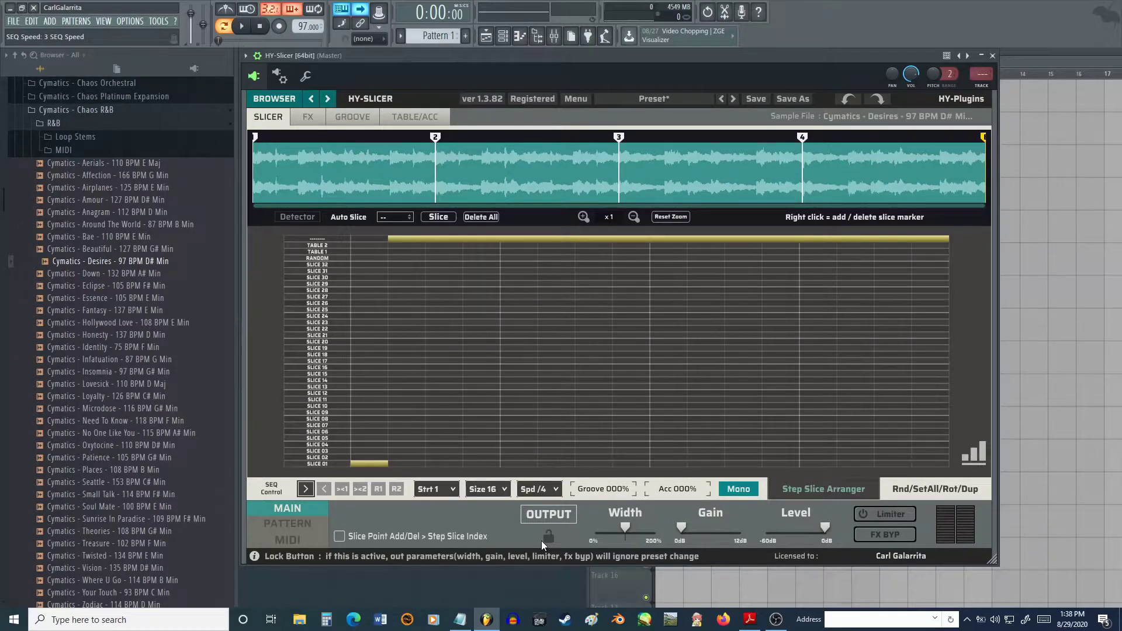
- Look through the sequencer's speed, start-step and size options, keeping Spd /4, Strt 1 and Size 16
click(549, 492)
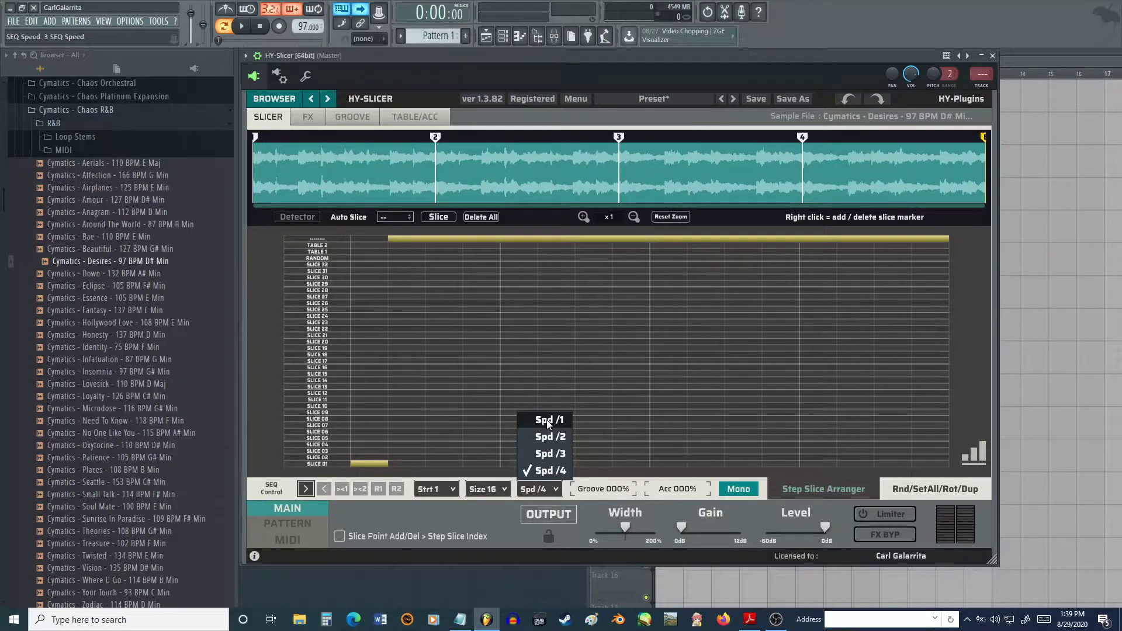
click(551, 473)
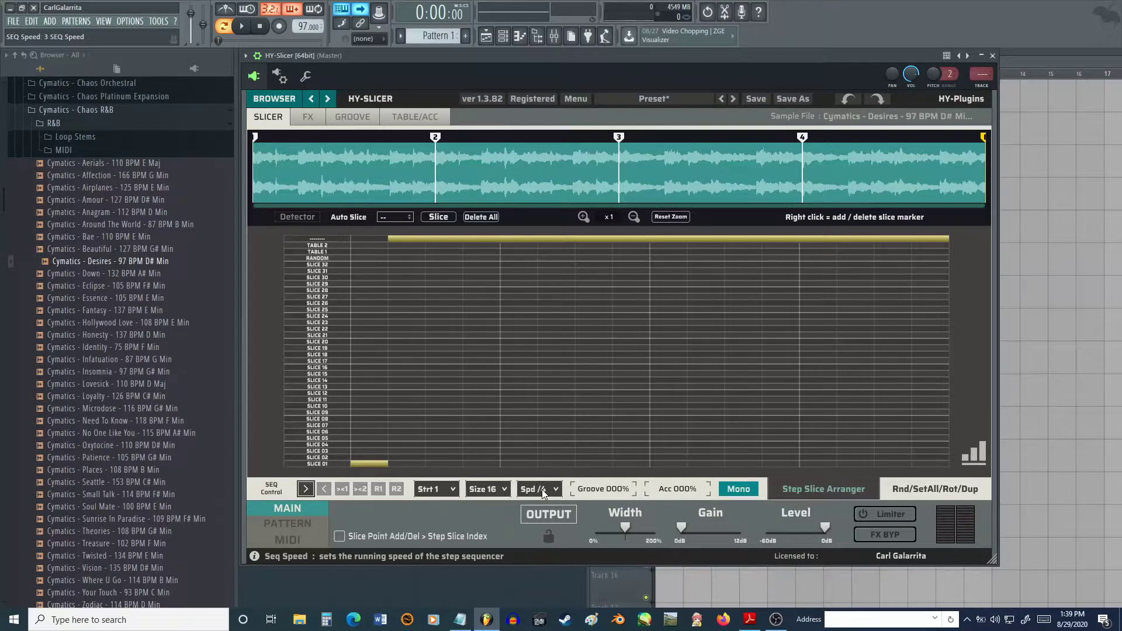
click(453, 490)
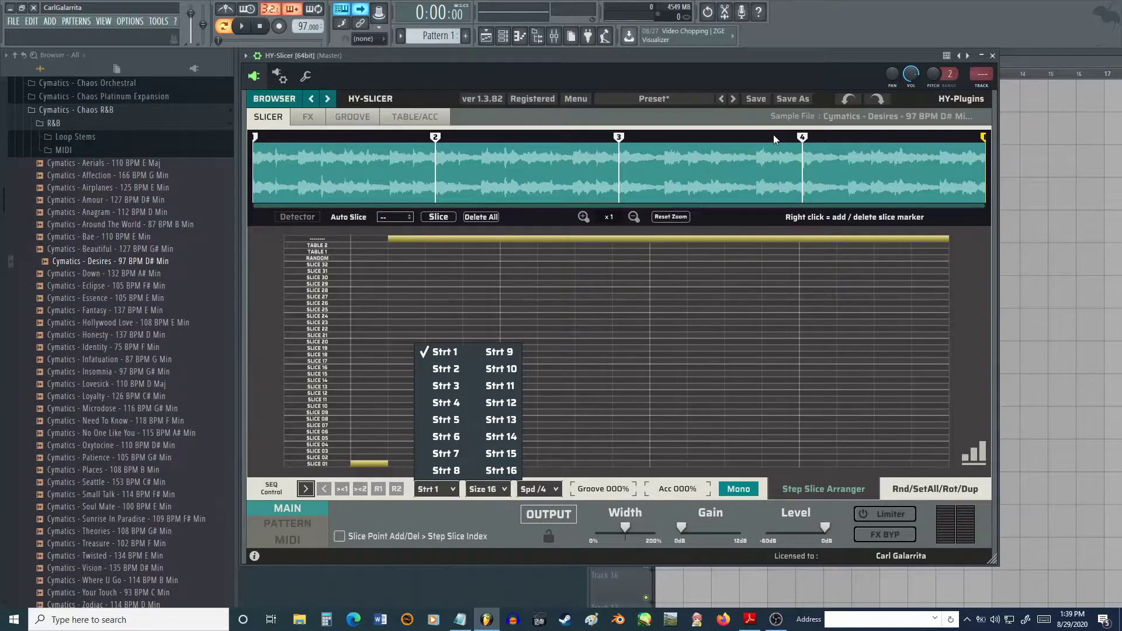
click(497, 490)
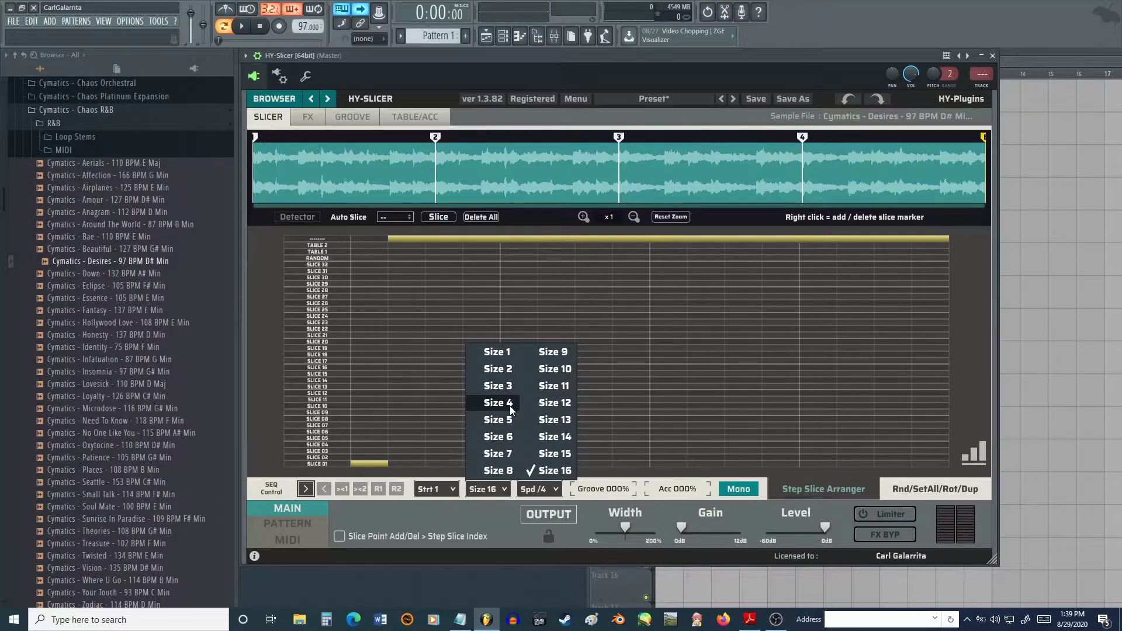
click(555, 471)
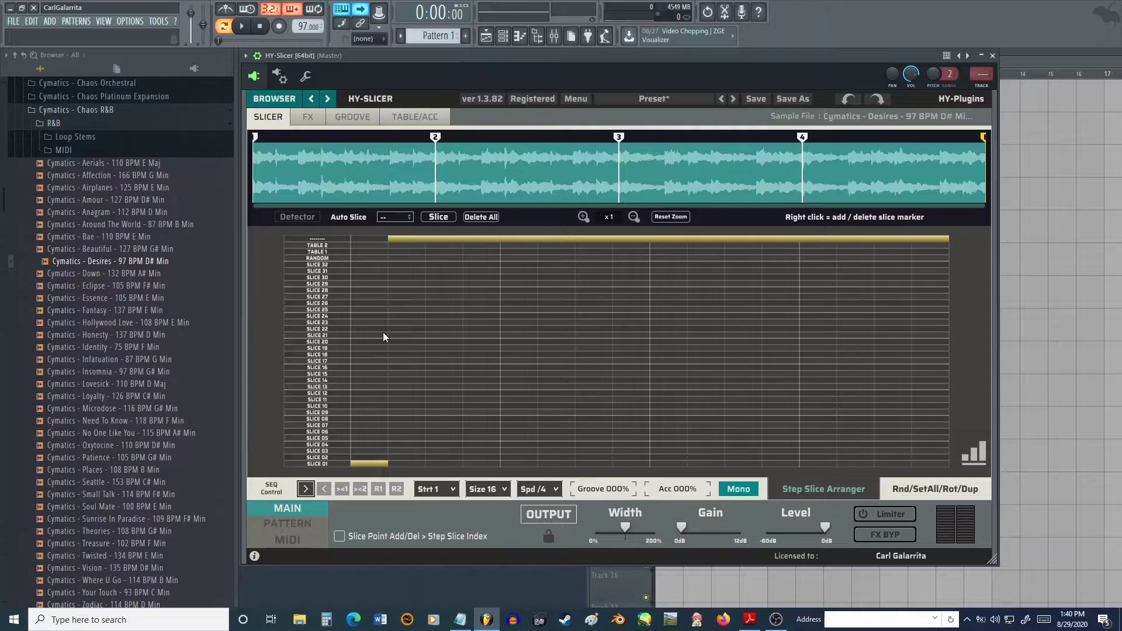
- Uncover the playlist, switch playback to song mode and set a loop selection over bars 1 to 8
drag(677, 66, 673, 107)
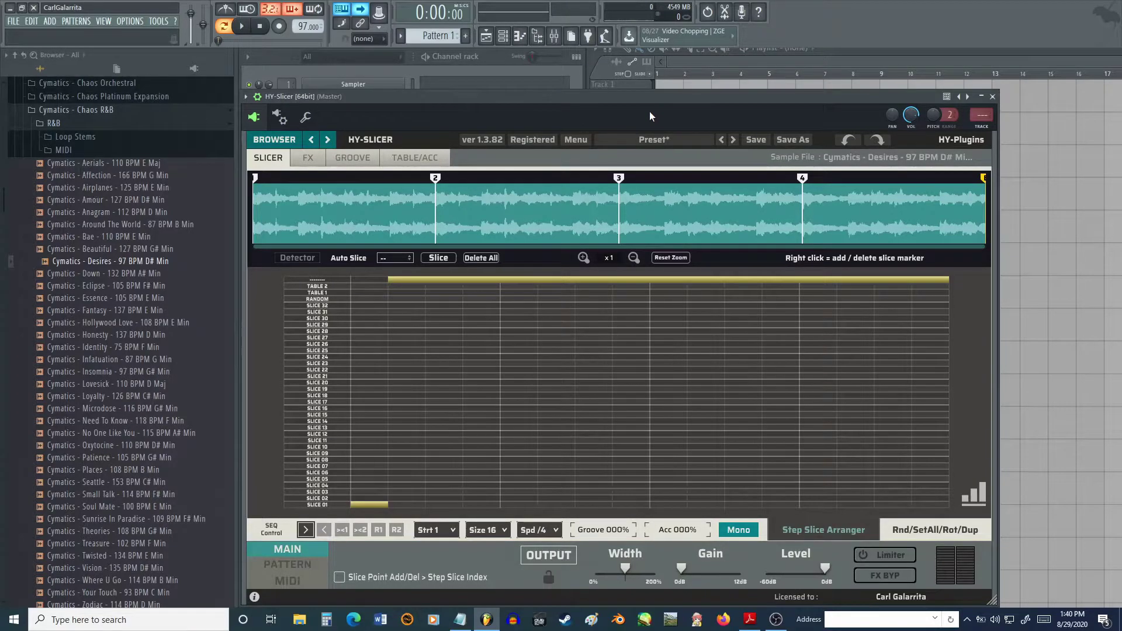
click(707, 62)
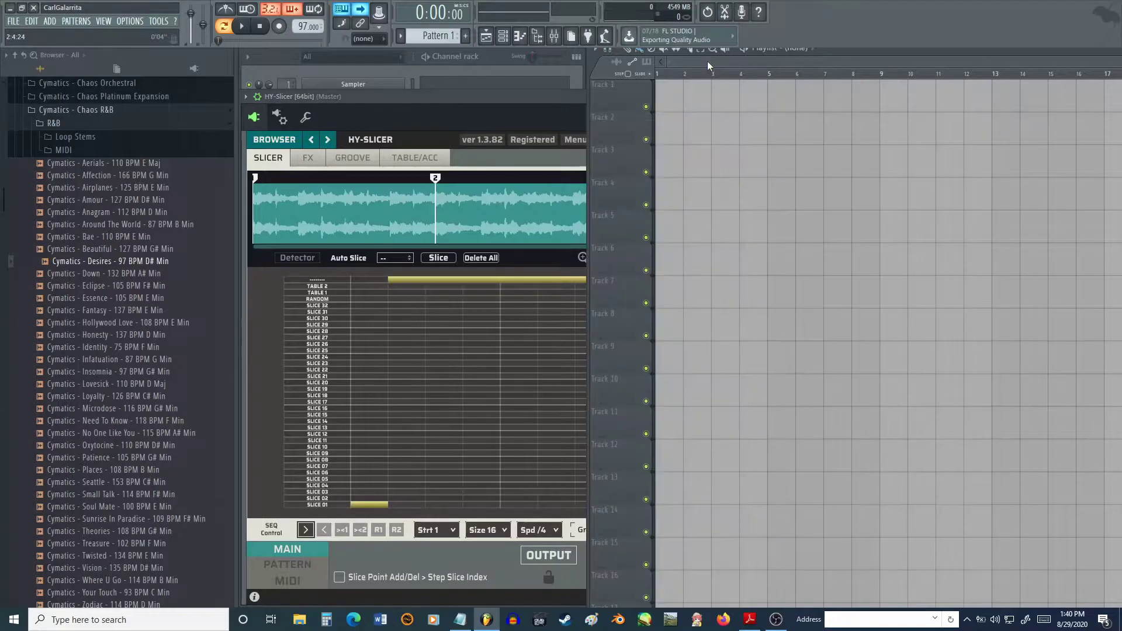
click(223, 26)
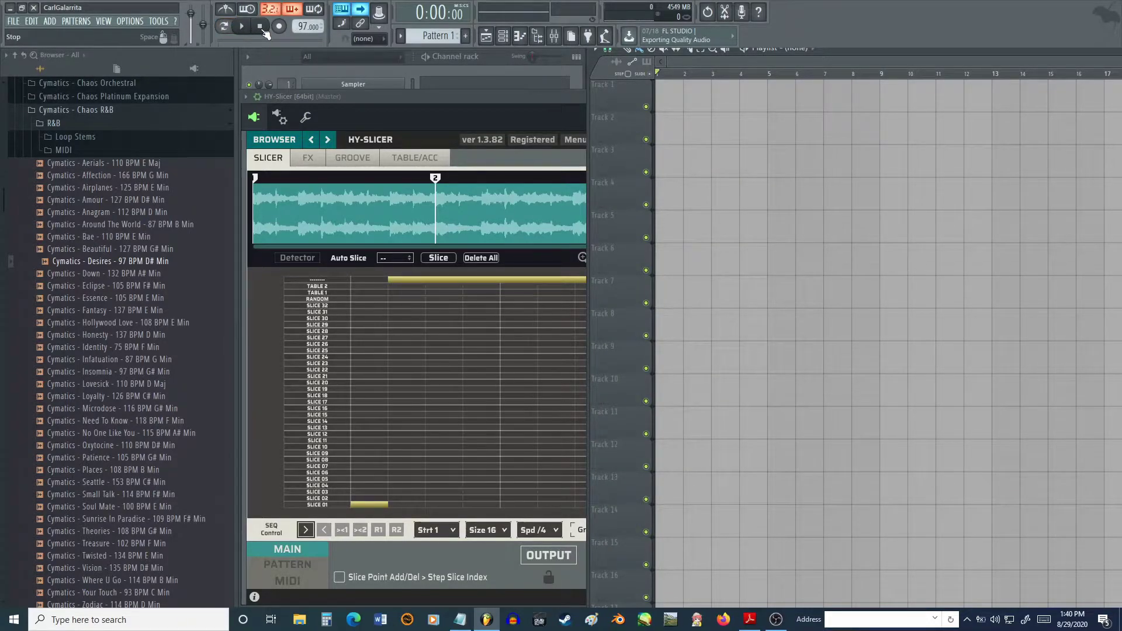
drag(664, 76, 885, 86)
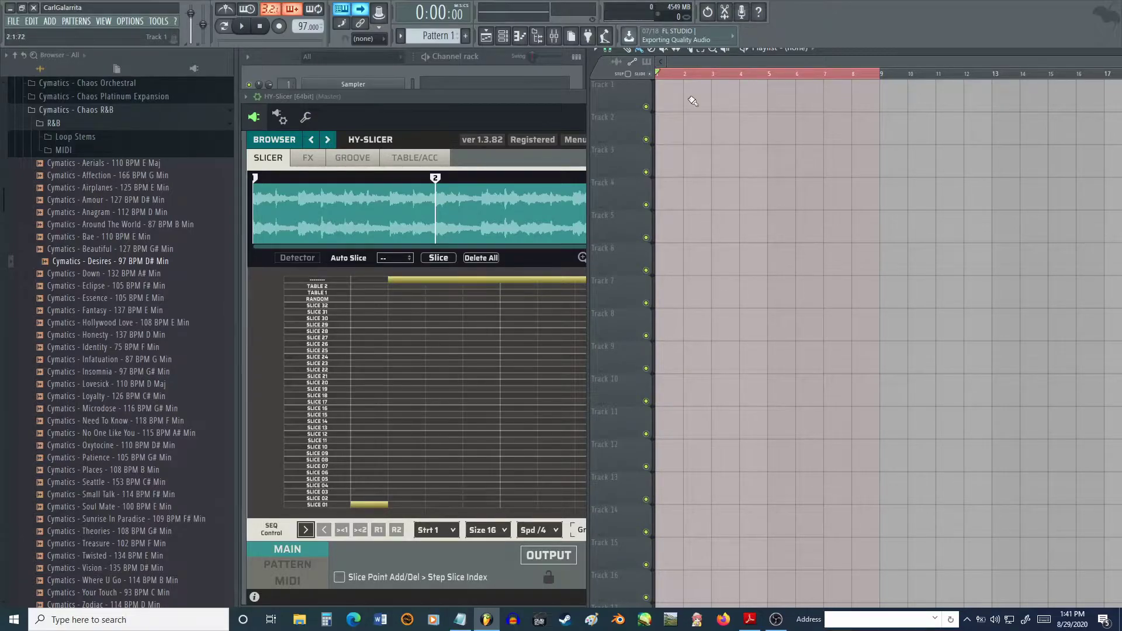
- Assign slices 2, 3 and 4 to steps 5, 9 and 13 in the Step Slice Arranger, and play the loop
click(537, 96)
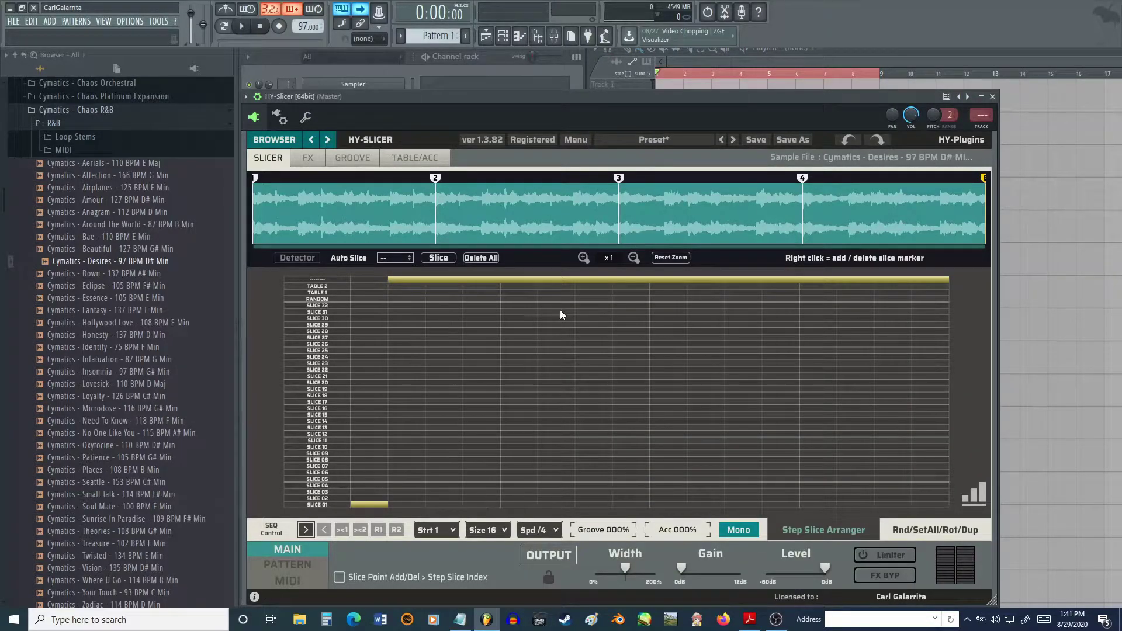
click(506, 503)
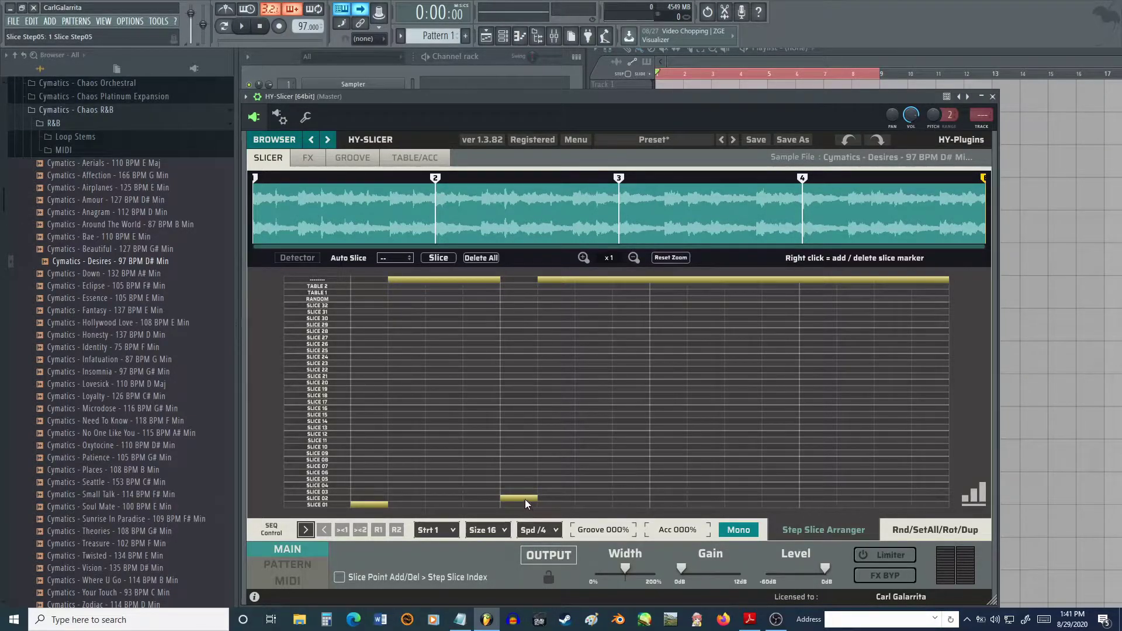
click(659, 493)
click(808, 486)
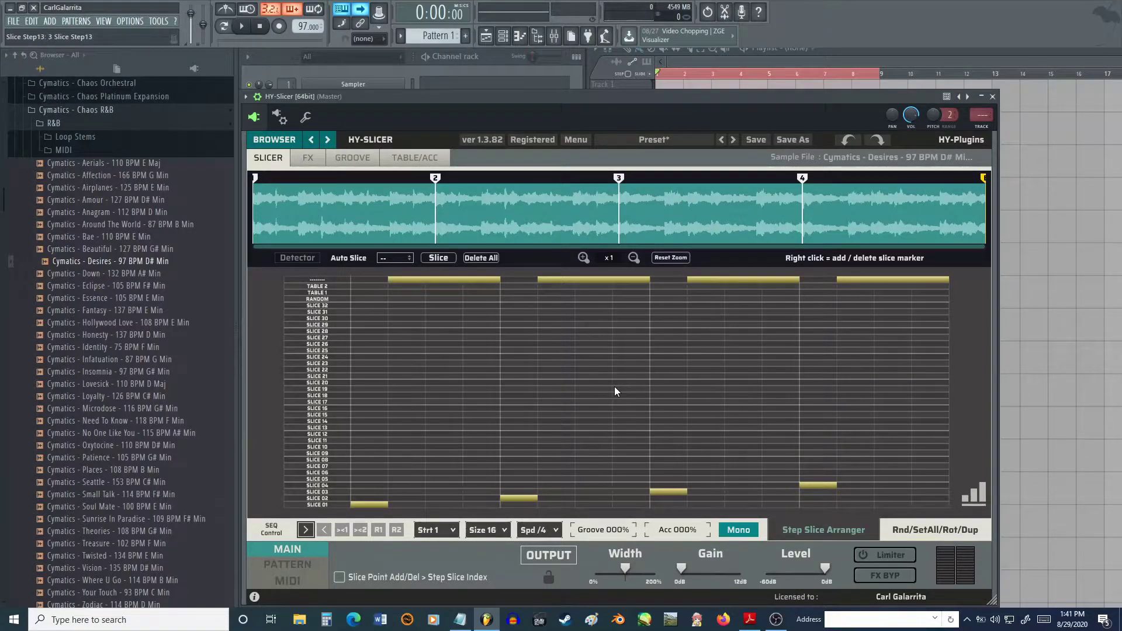
click(241, 27)
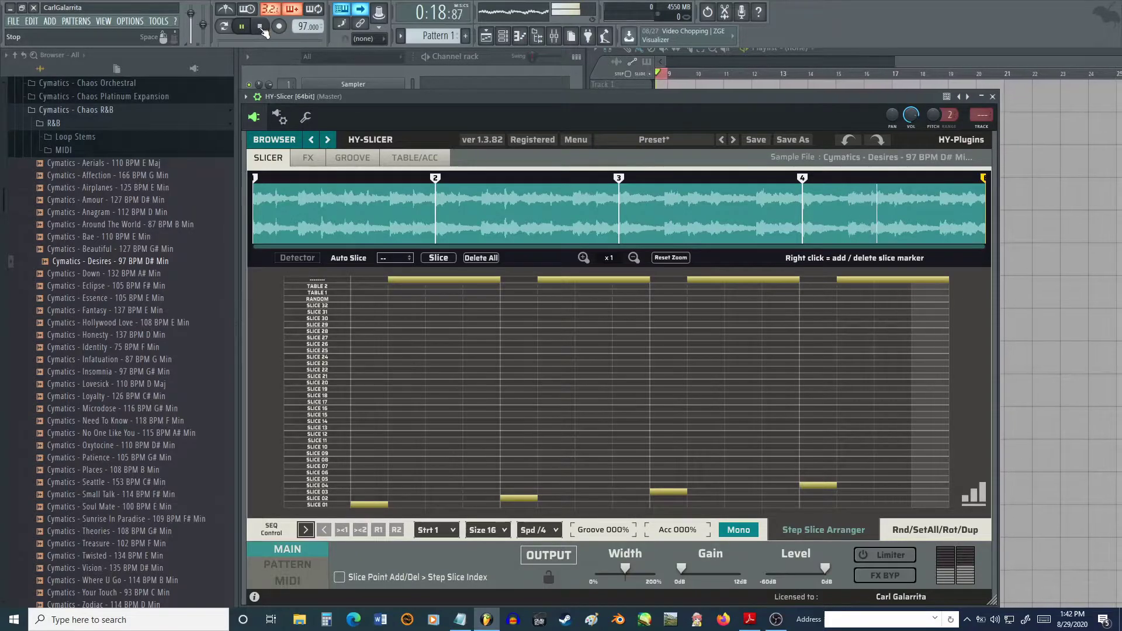
click(260, 27)
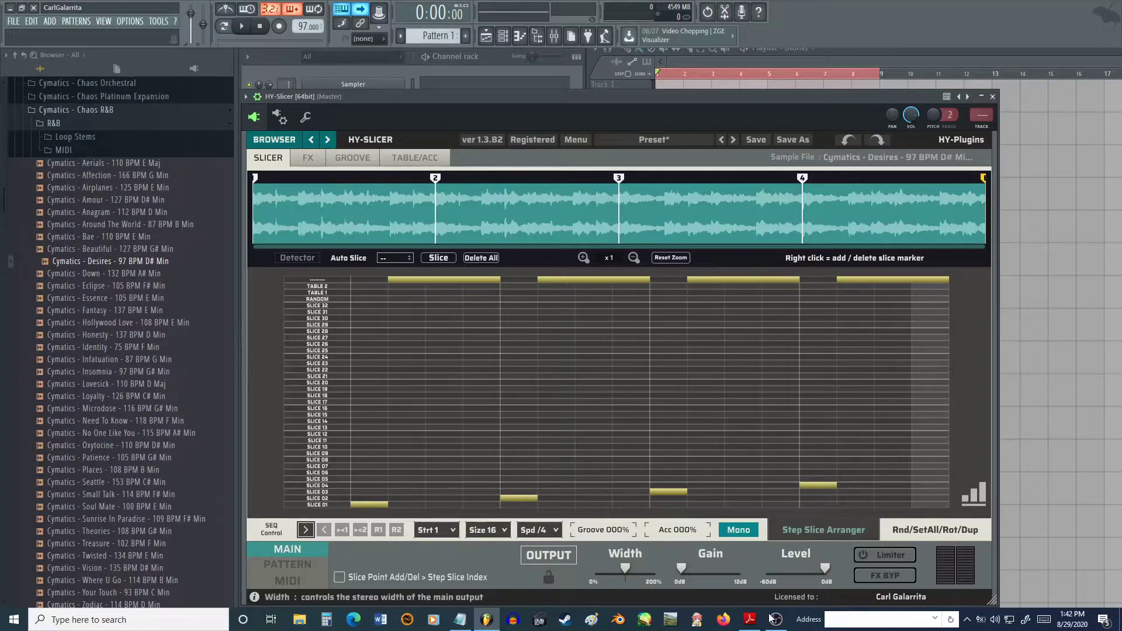
- In the step parameter view, set the attack of steps 1 and 5 to 100, lowering step 5 to 47 during playback
click(808, 535)
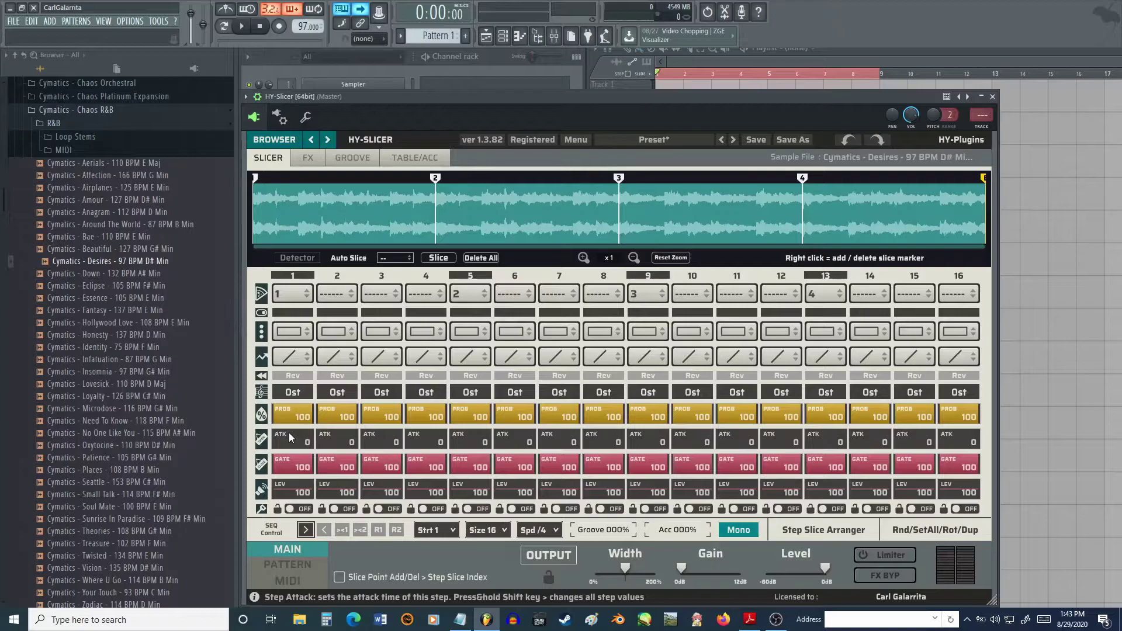
drag(286, 443, 299, 395)
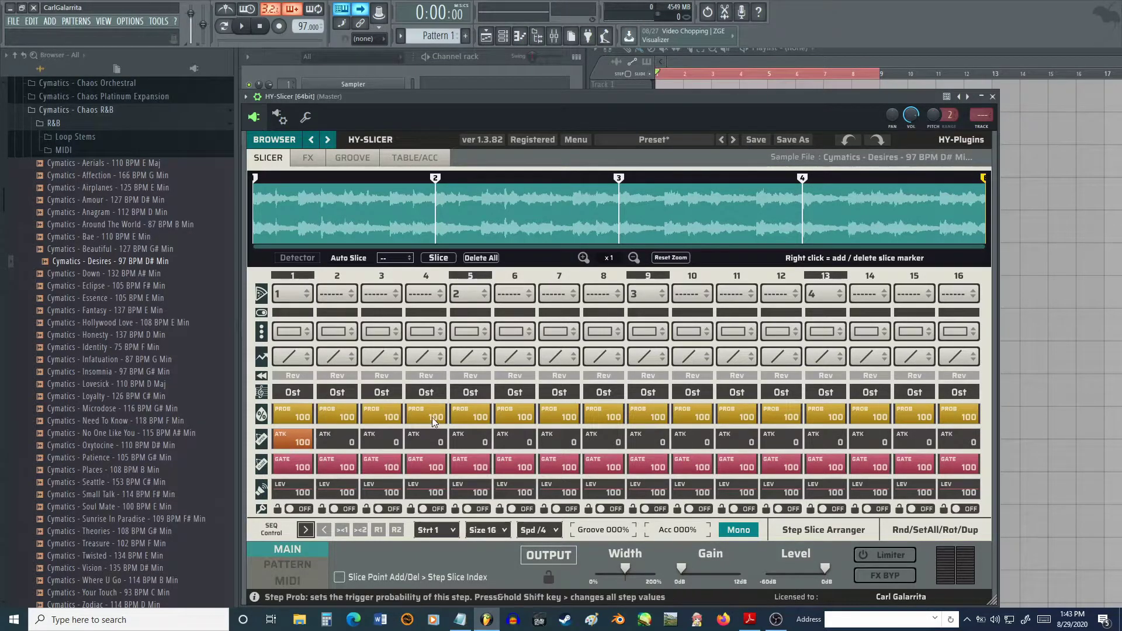
drag(465, 444, 479, 385)
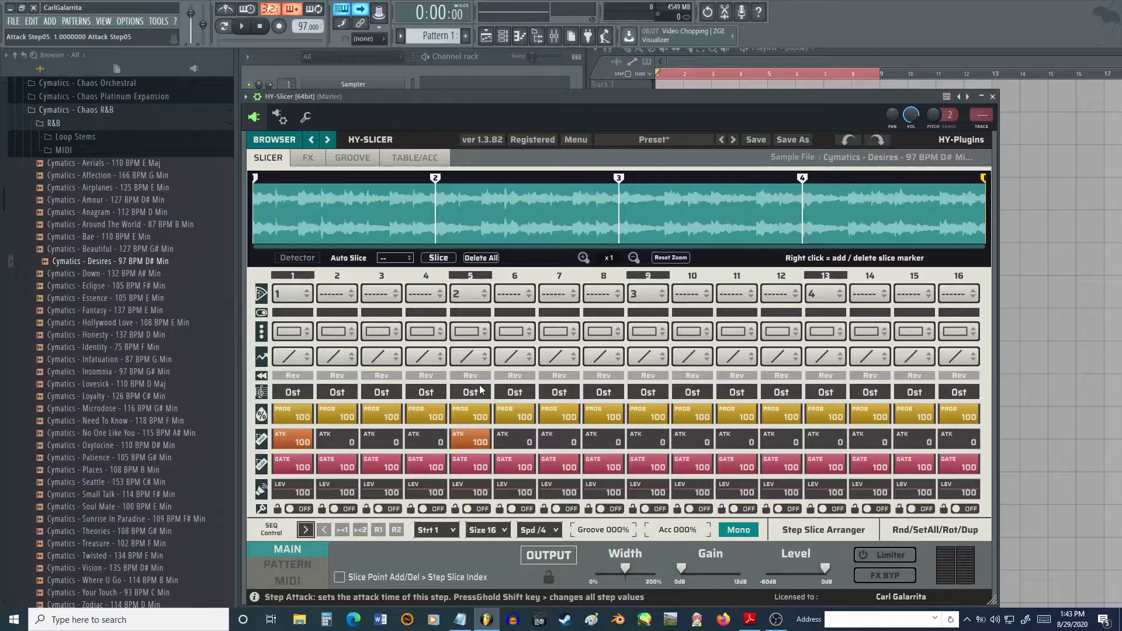
click(241, 27)
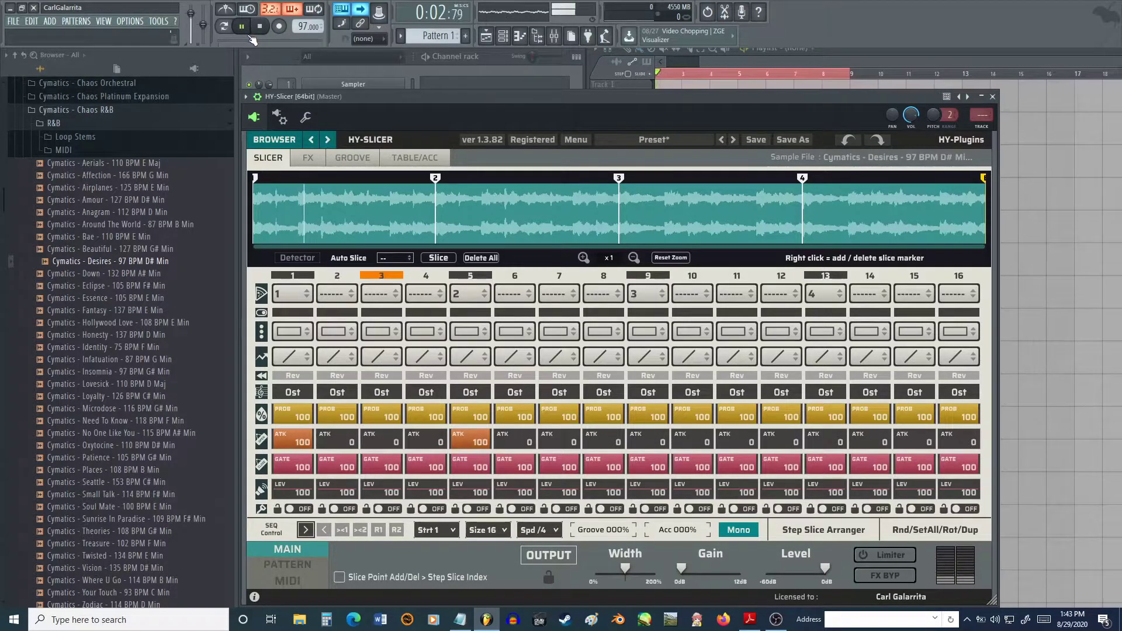
scroll(467, 439, down, 10)
scroll(469, 438, up, 1)
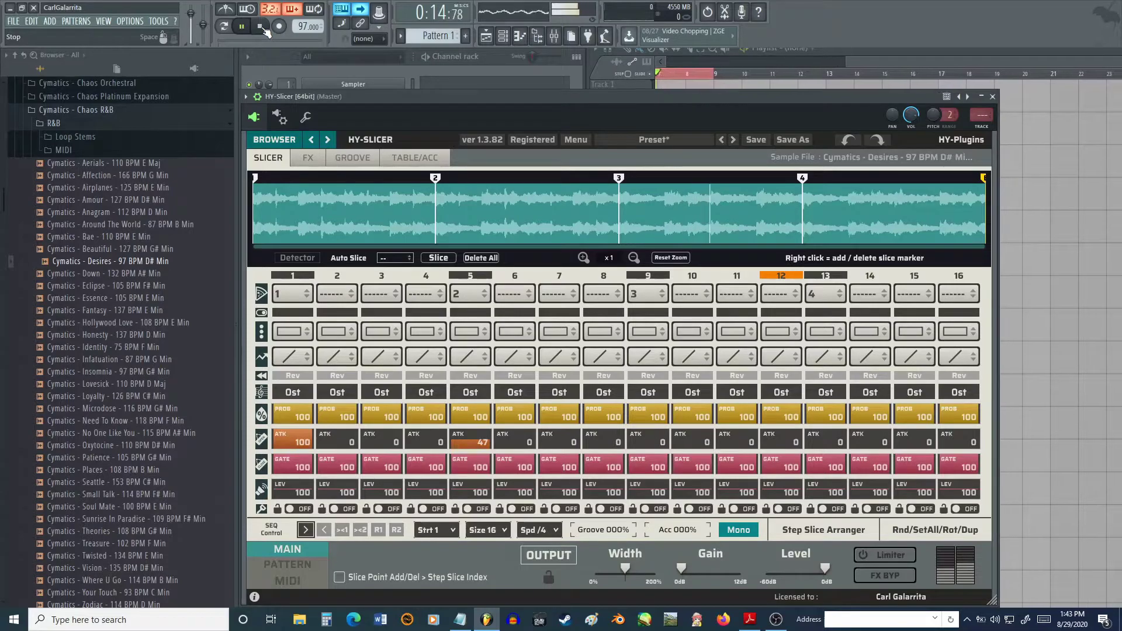
click(263, 28)
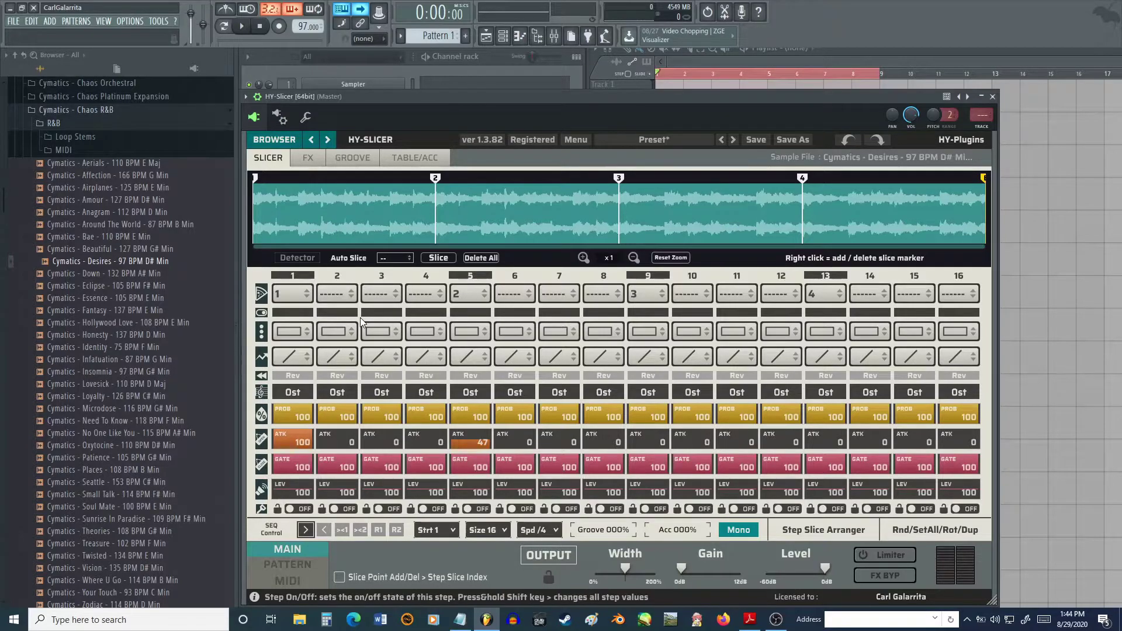
- Set the gate to 35 on step 1 and 29 on step 5, and reset the attack of both steps to 0
drag(308, 456, 307, 471)
drag(470, 464, 472, 471)
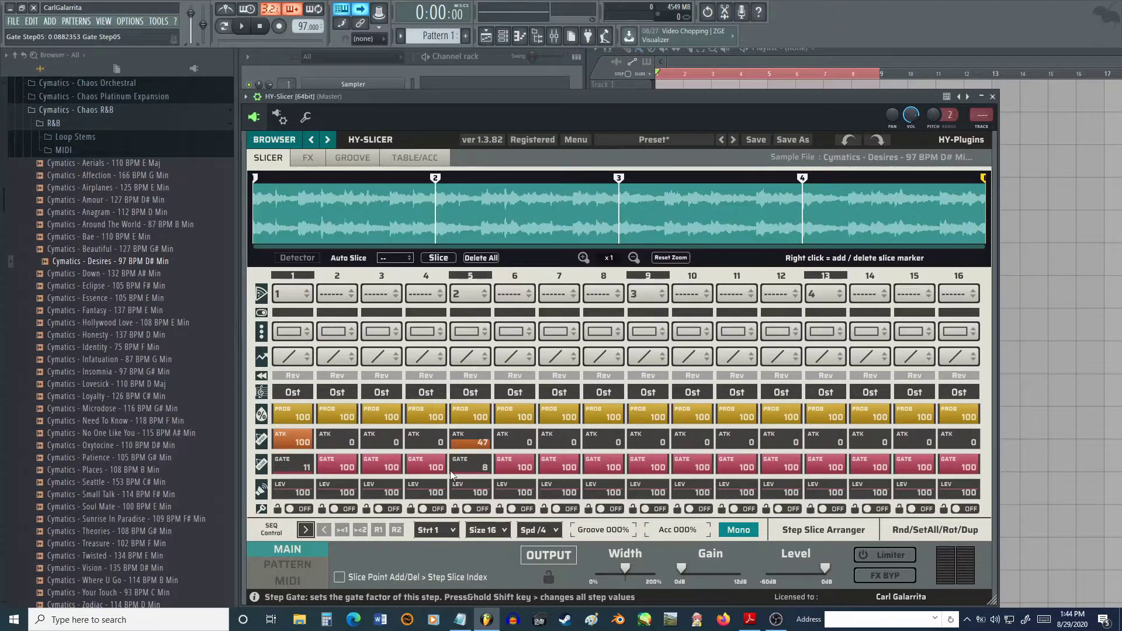
drag(298, 471, 298, 465)
drag(469, 472, 471, 465)
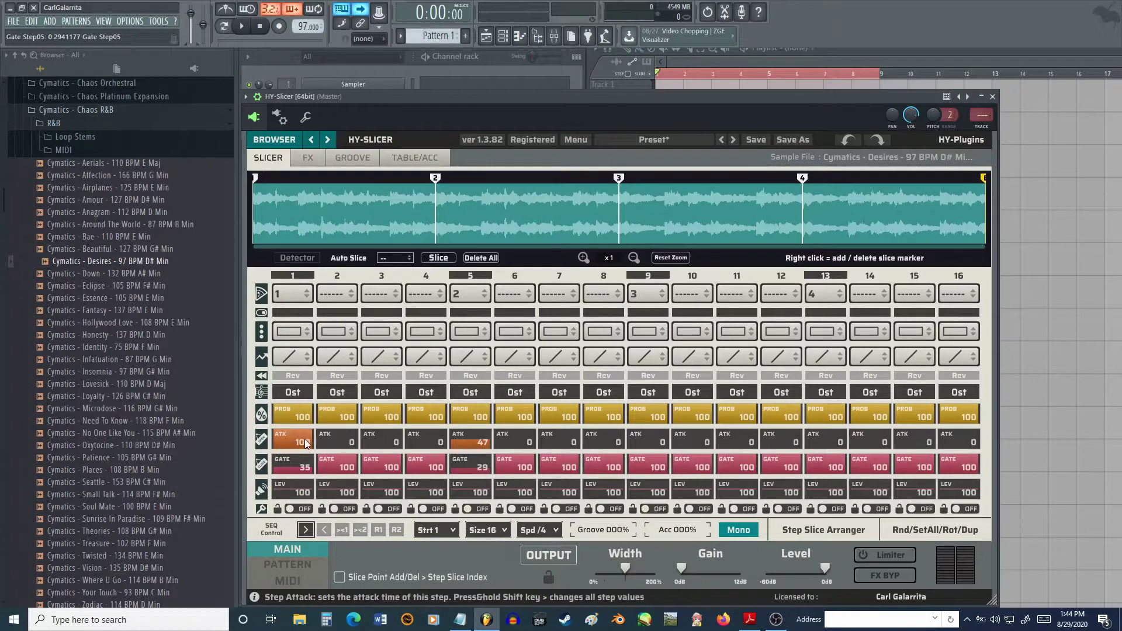
drag(305, 440, 300, 462)
drag(467, 446, 467, 456)
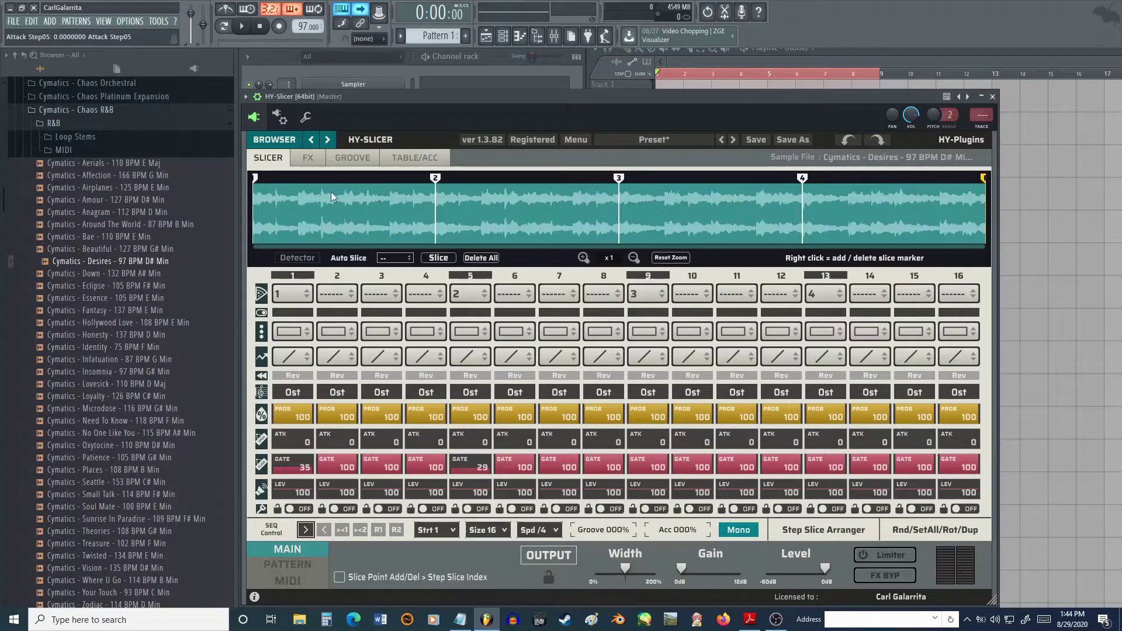
- During playback, set the gate to 26 on step 1, 67 on step 9 and 38 on step 13
click(243, 28)
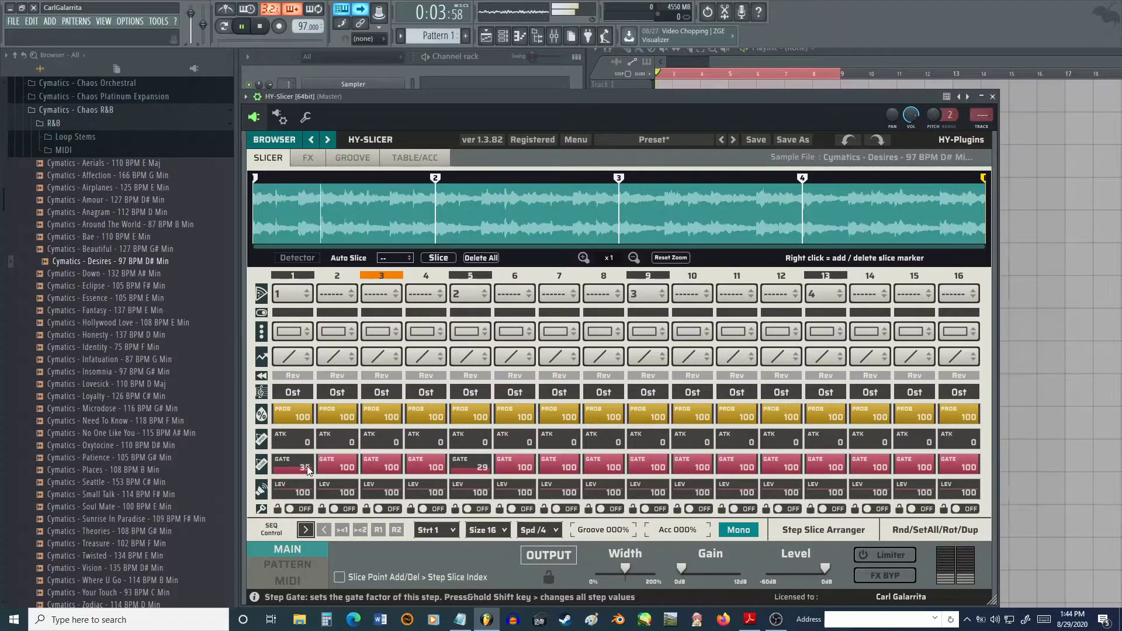
scroll(306, 466, down, 3)
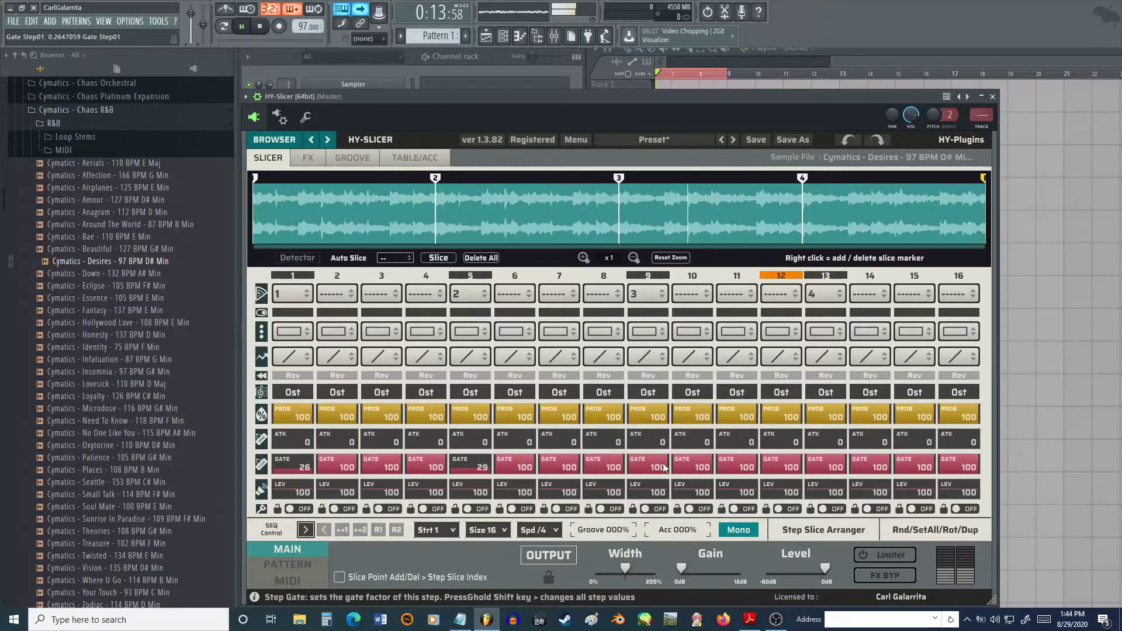
drag(829, 463, 830, 469)
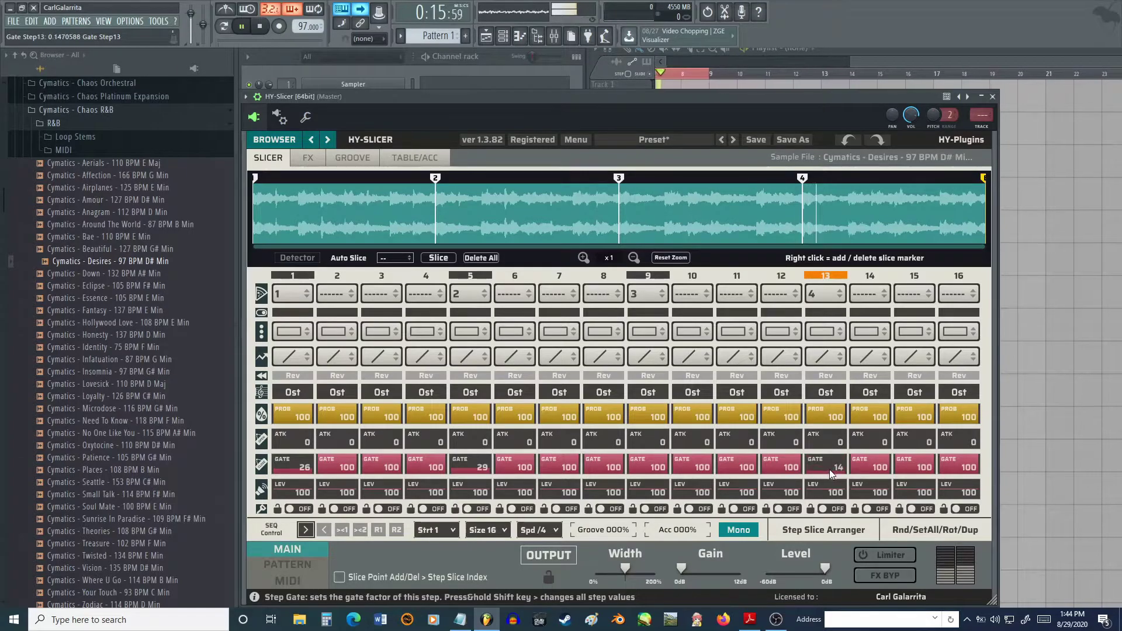
scroll(830, 469, up, 2)
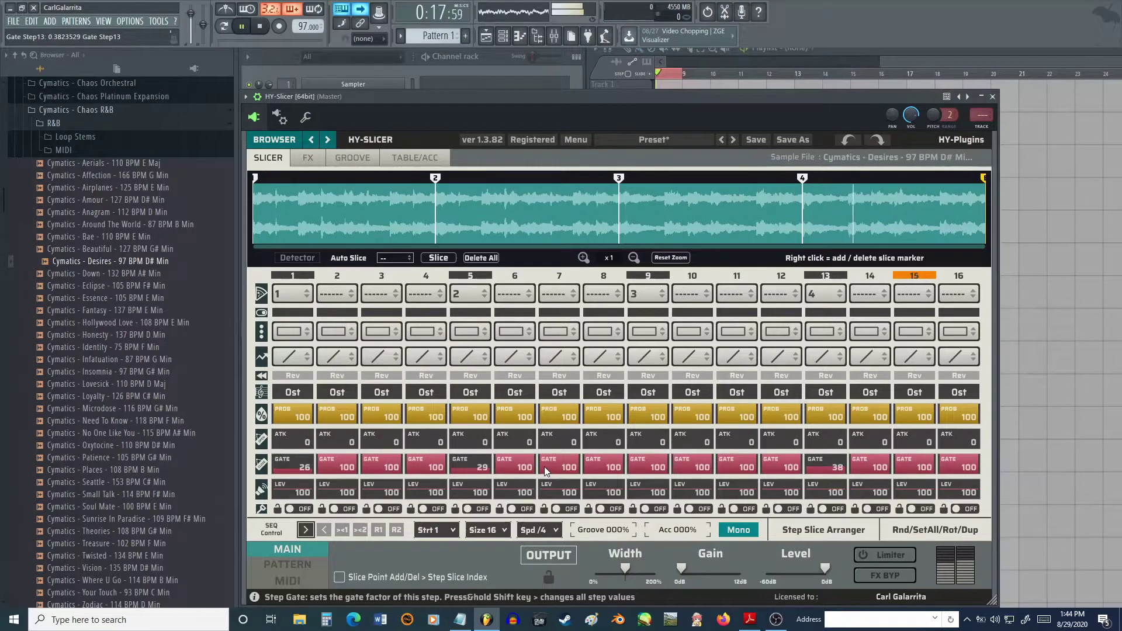
scroll(647, 462, down, 4)
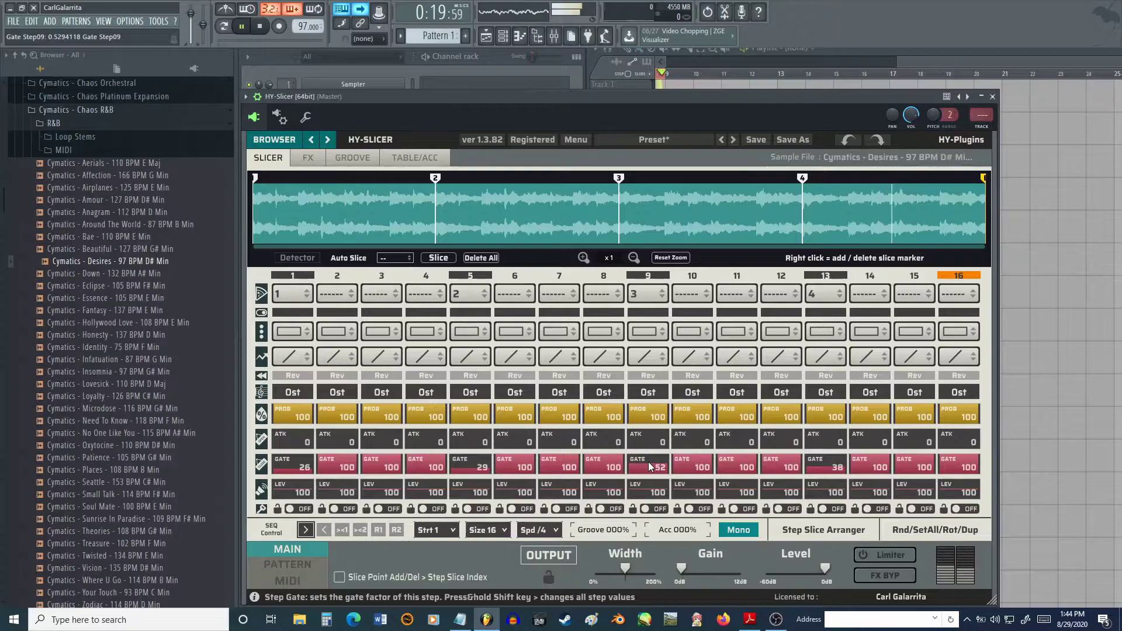
scroll(649, 461, up, 2)
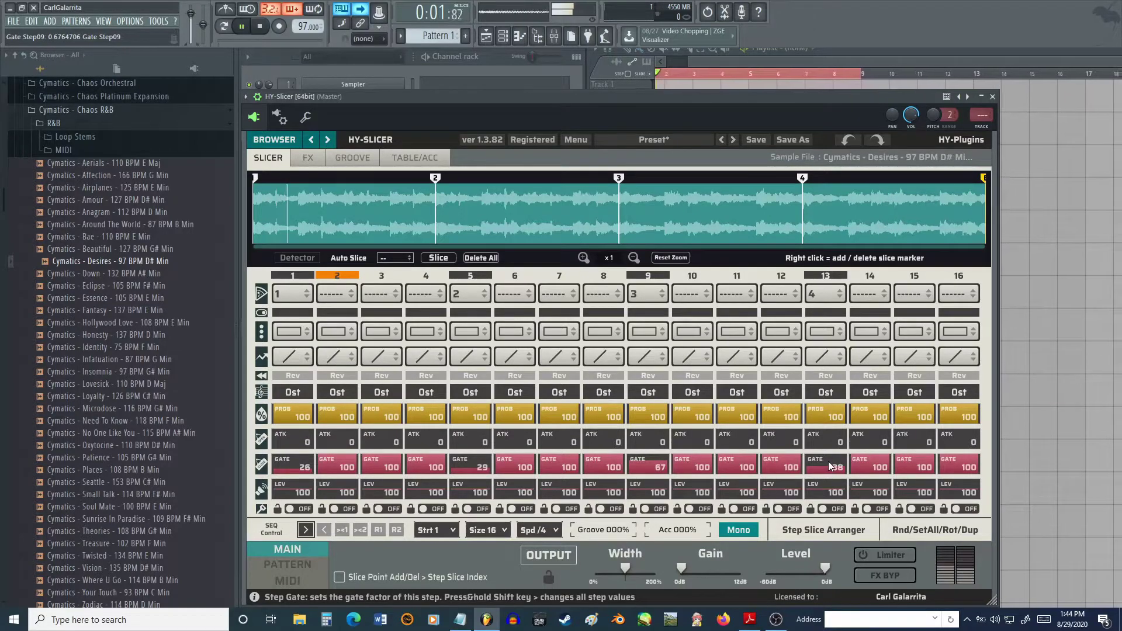
scroll(828, 465, down, 2)
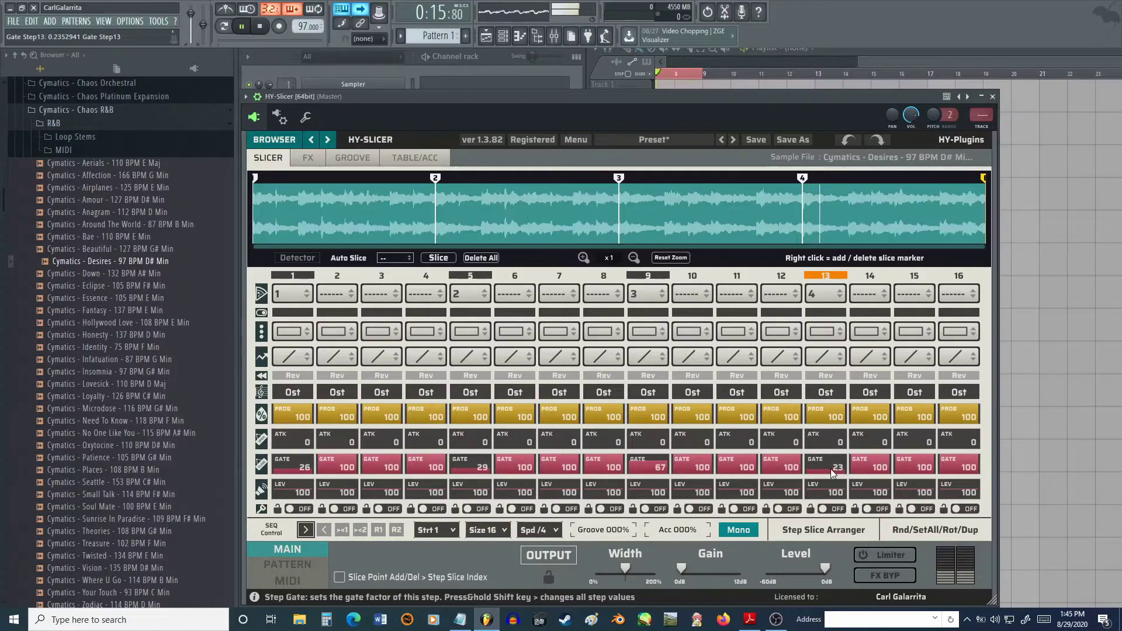
drag(831, 469, 831, 467)
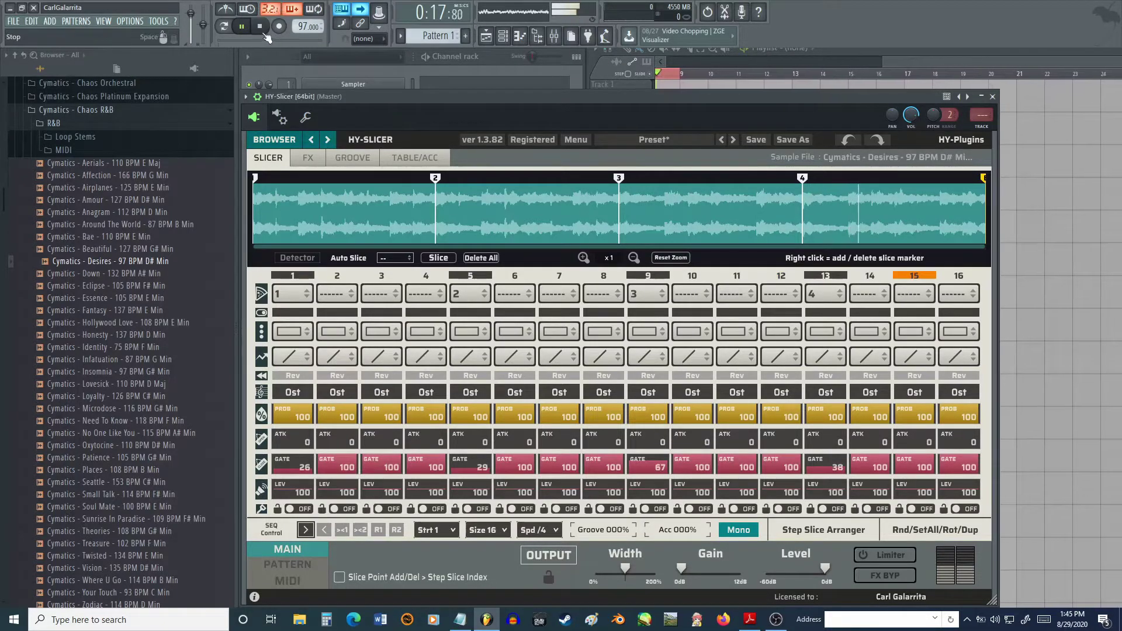
click(263, 32)
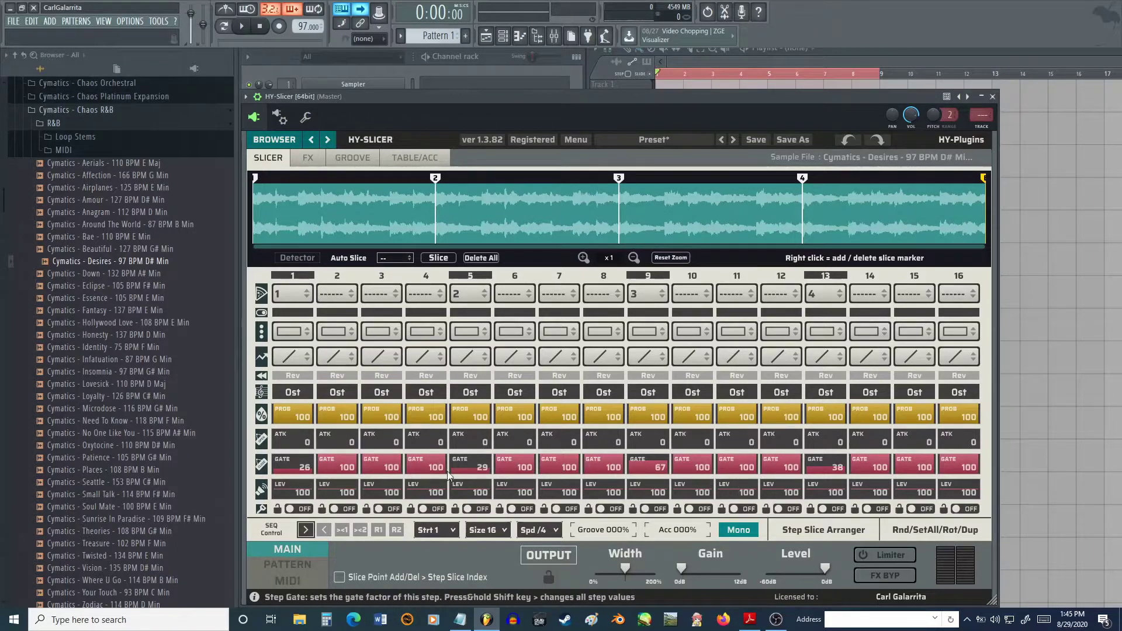
- Restore the gate of steps 1, 5, 9 and 13 to 100
drag(288, 470, 292, 417)
drag(471, 469, 475, 414)
drag(647, 469, 651, 398)
drag(809, 471, 819, 374)
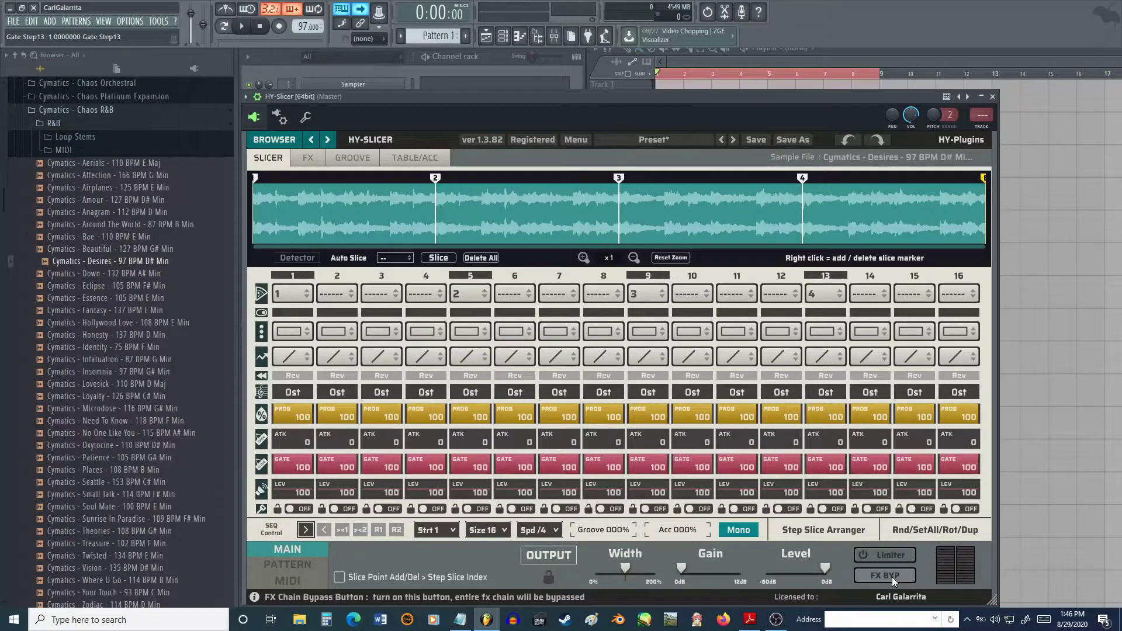
- Look over the effects on the FX page, and return to the Slicer page
click(313, 160)
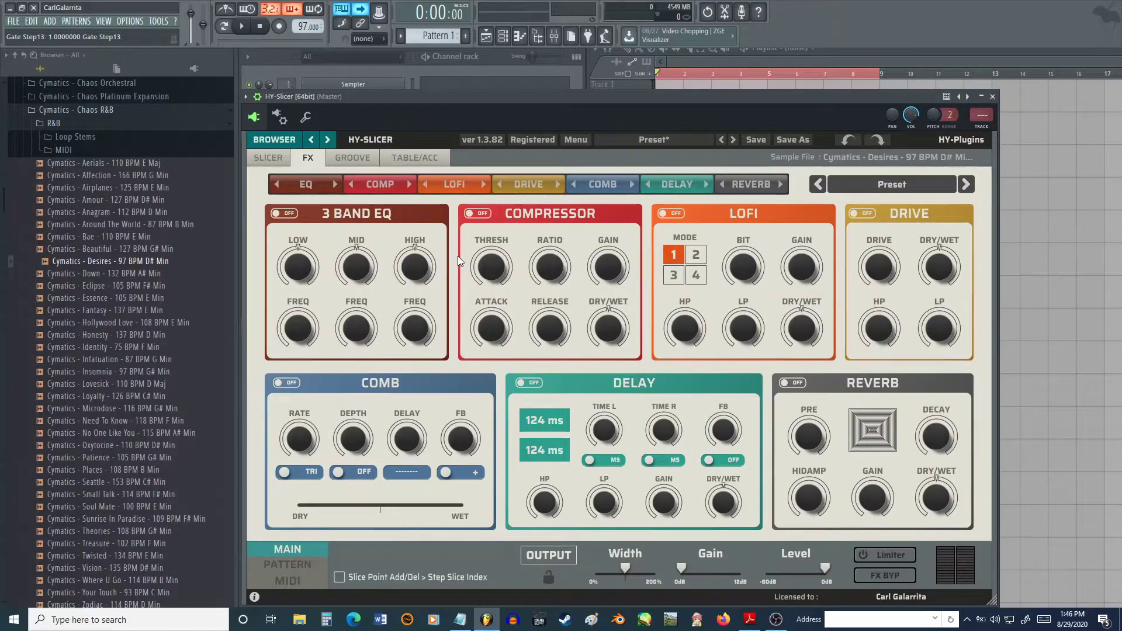
click(269, 156)
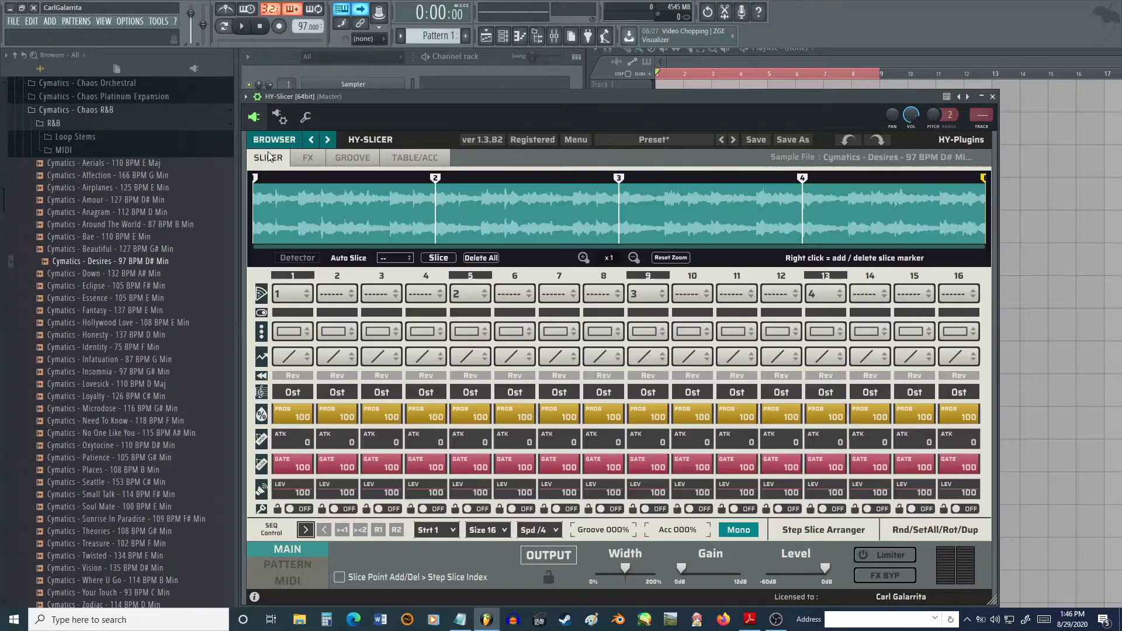
- Look over the Pattern page, compare patterns 1 and 2 in the Step Slice Arranger, and return to the step grid with pattern 1 selected
click(296, 563)
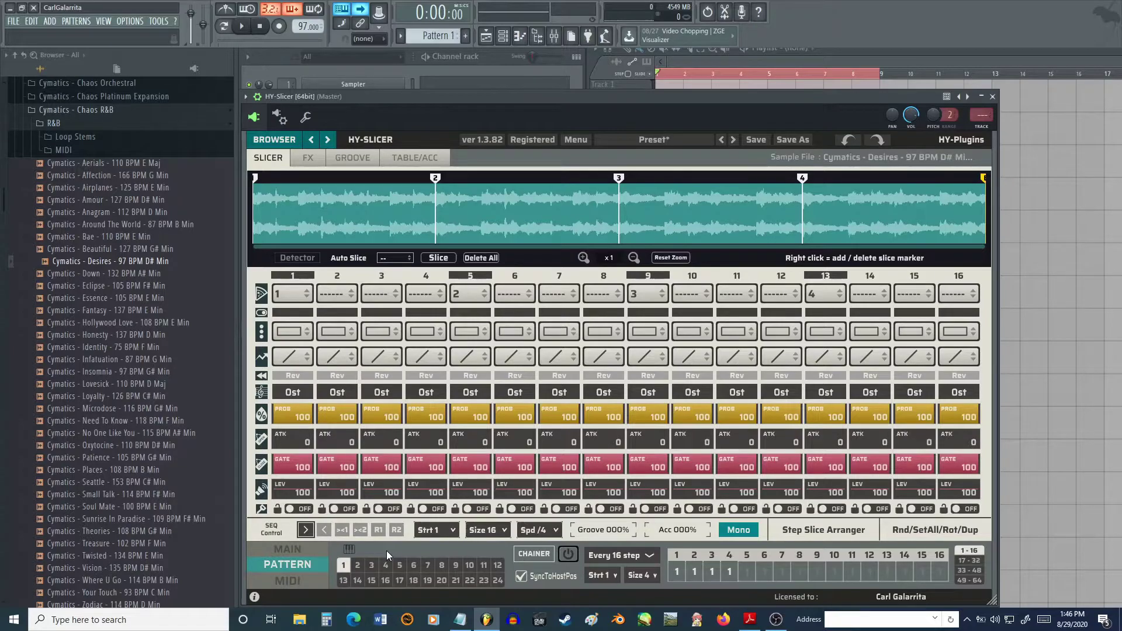
click(816, 533)
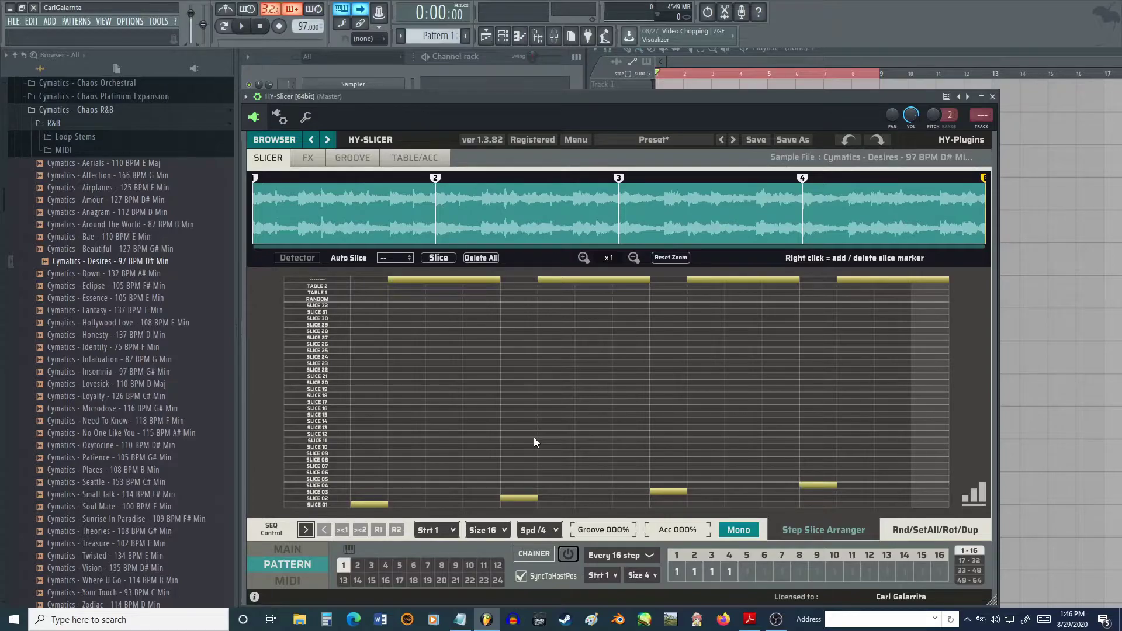
click(358, 566)
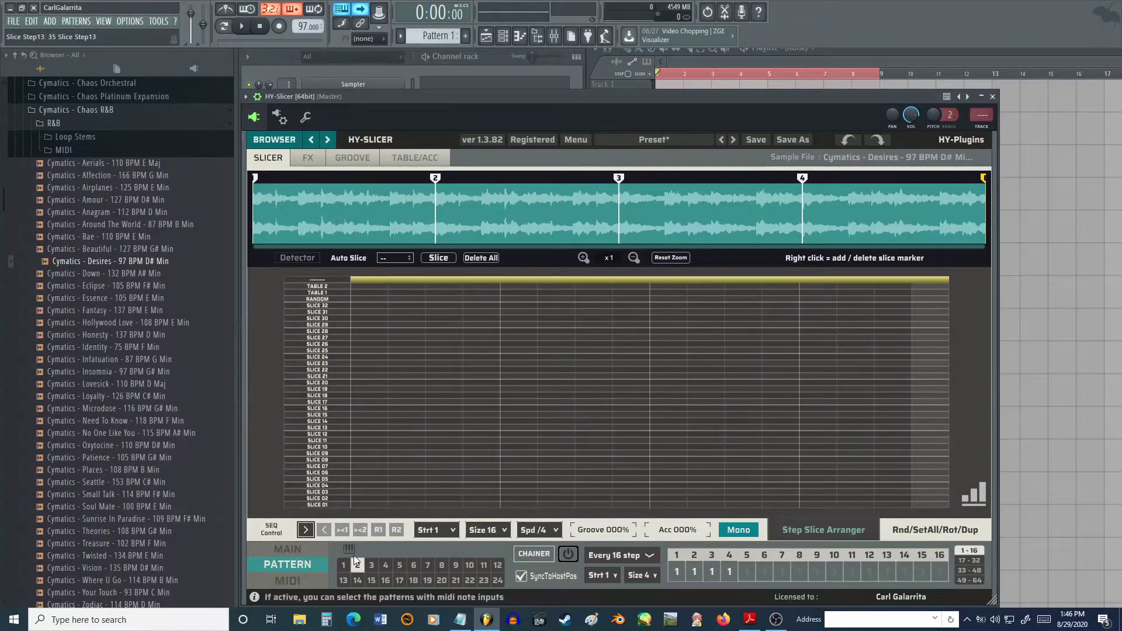
click(343, 566)
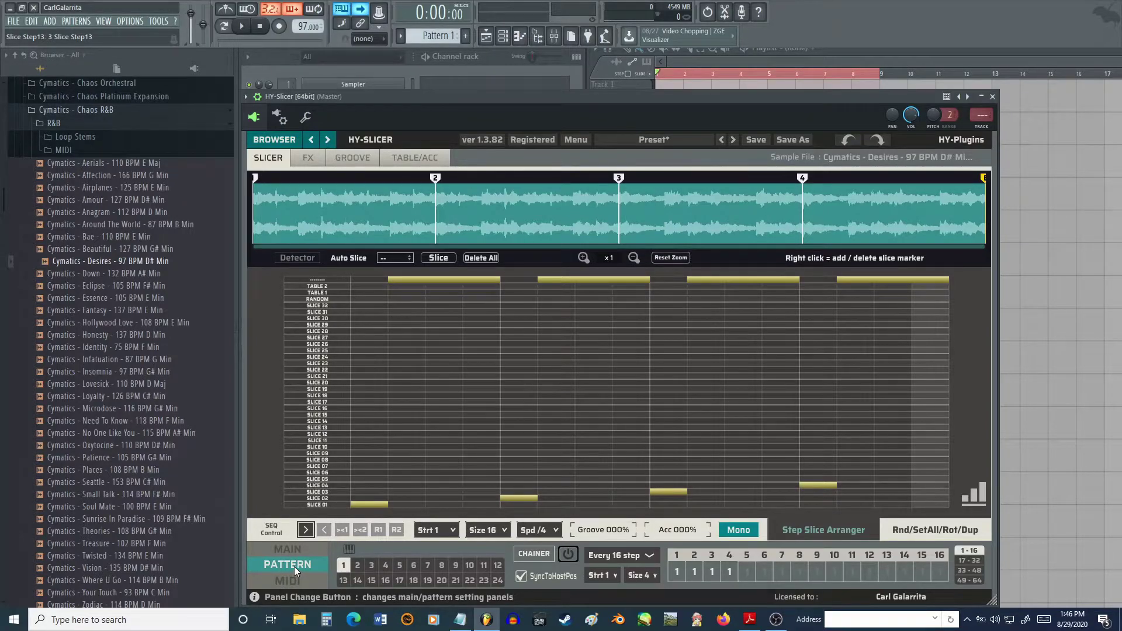
click(298, 550)
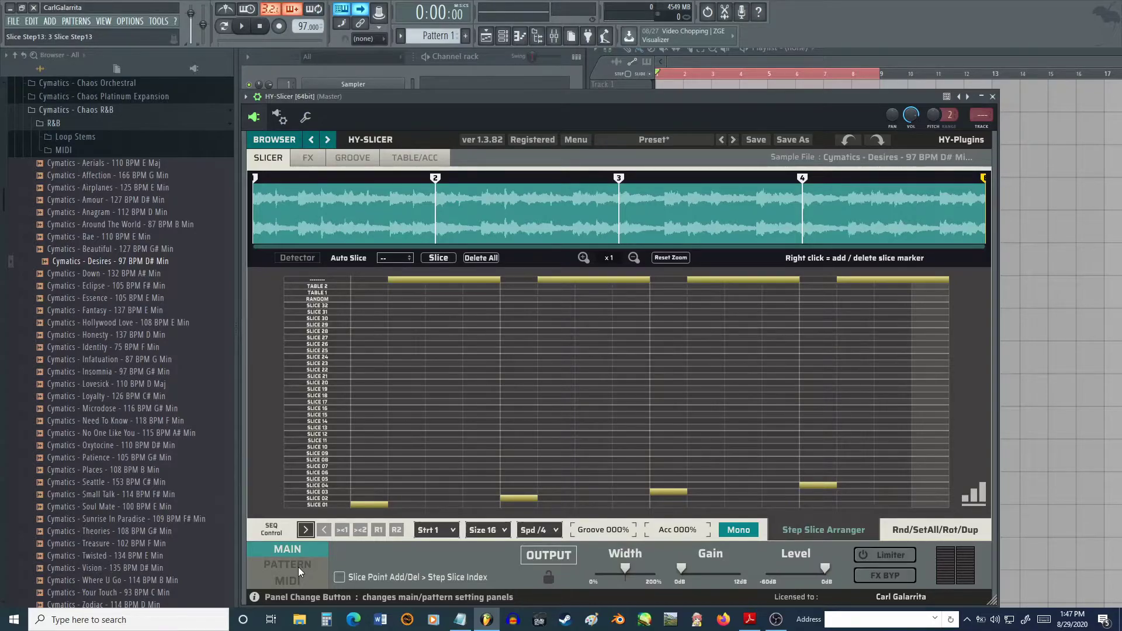
click(298, 566)
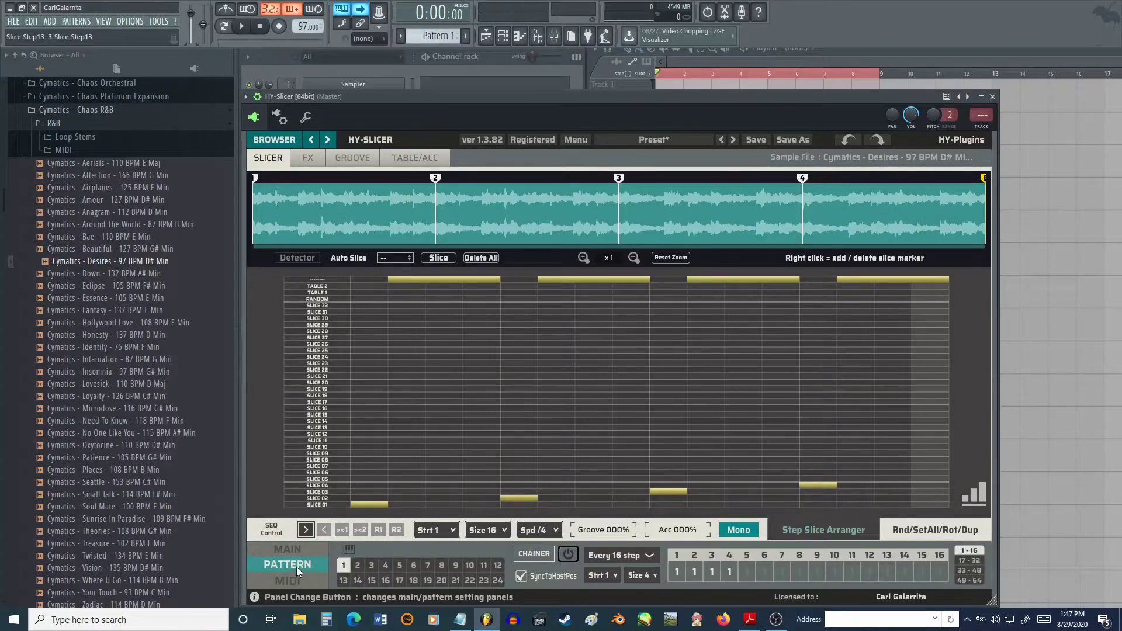
click(844, 528)
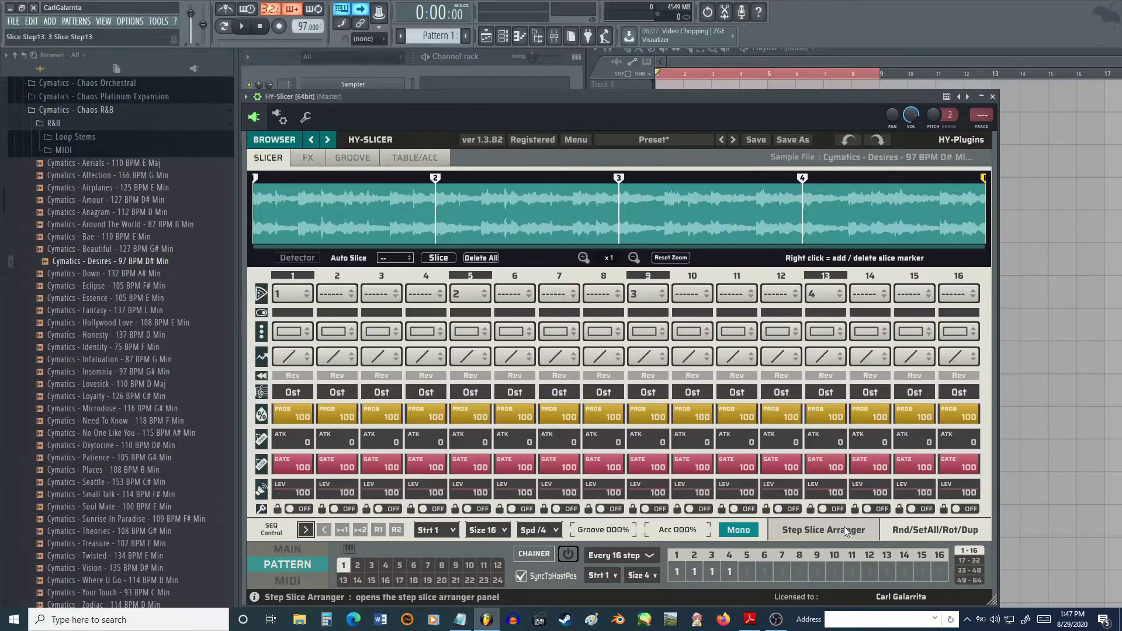
- Try different playback positions and a shorter time selection in the playlist, clear the selection, and return to HY-Slicer
click(673, 74)
click(683, 74)
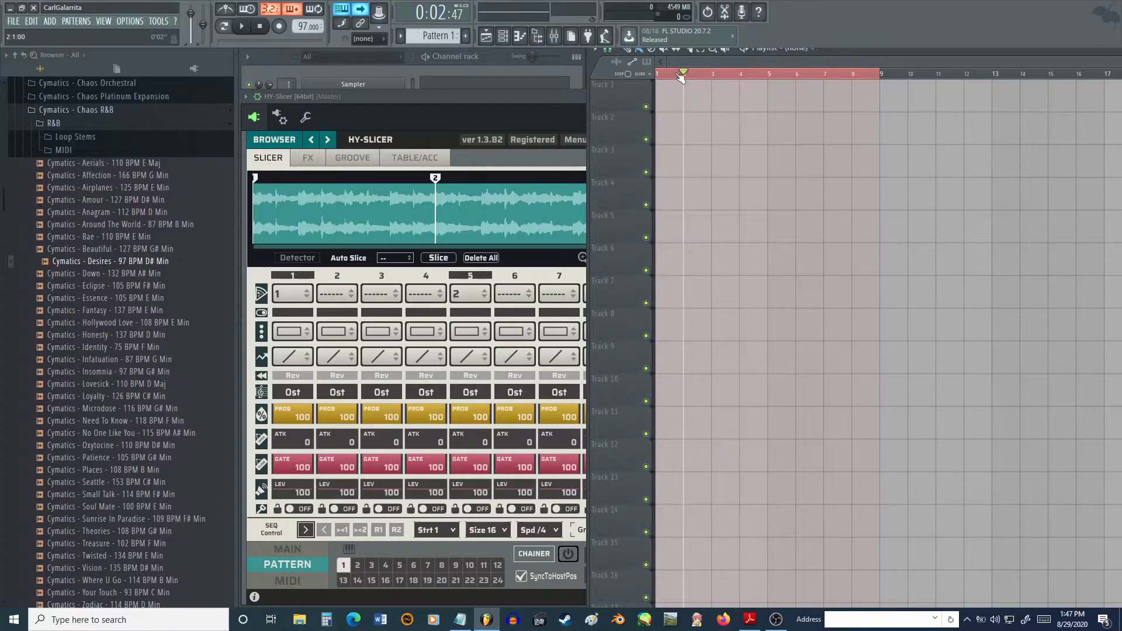
click(745, 75)
drag(876, 75, 830, 82)
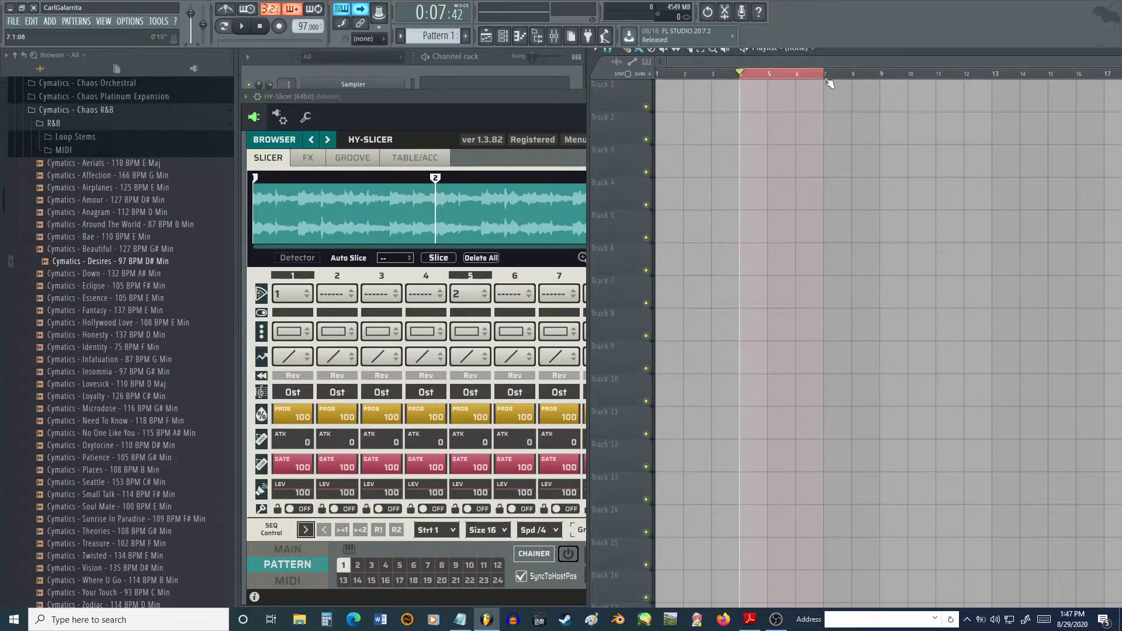
click(770, 75)
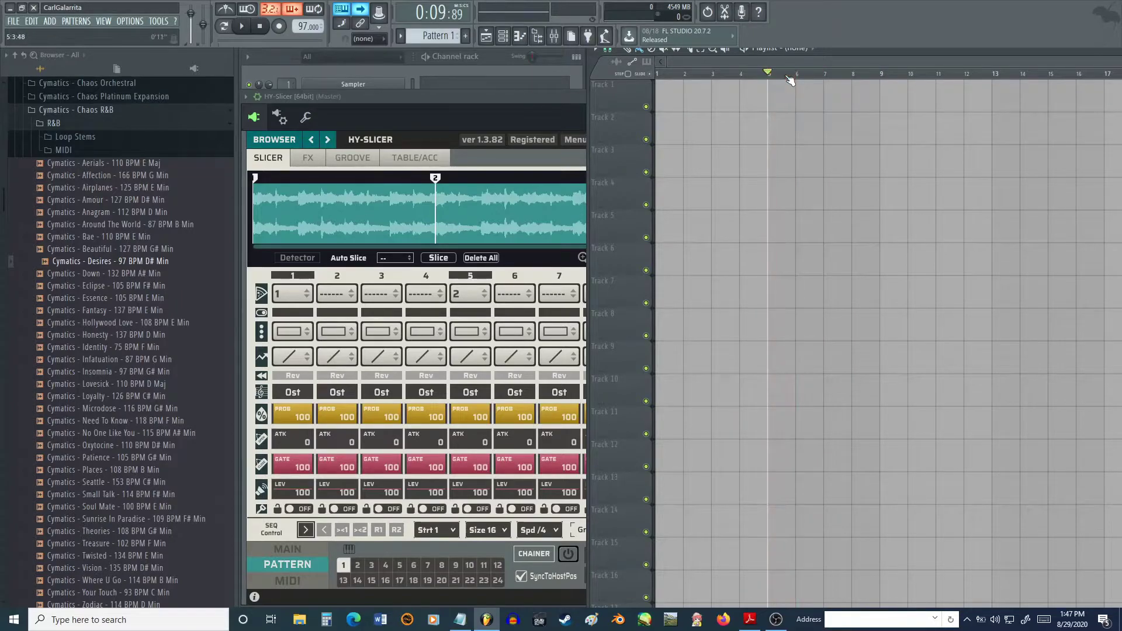
click(483, 99)
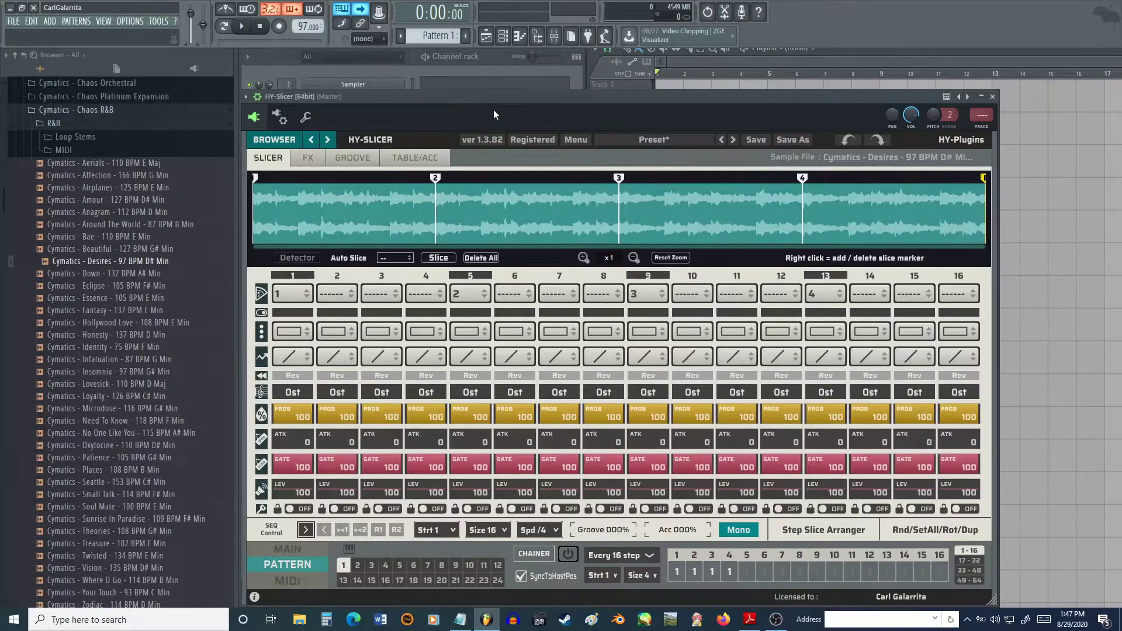
- Show HY-Slicer's MIDI trigger settings and set the trigger mode to 3
click(284, 587)
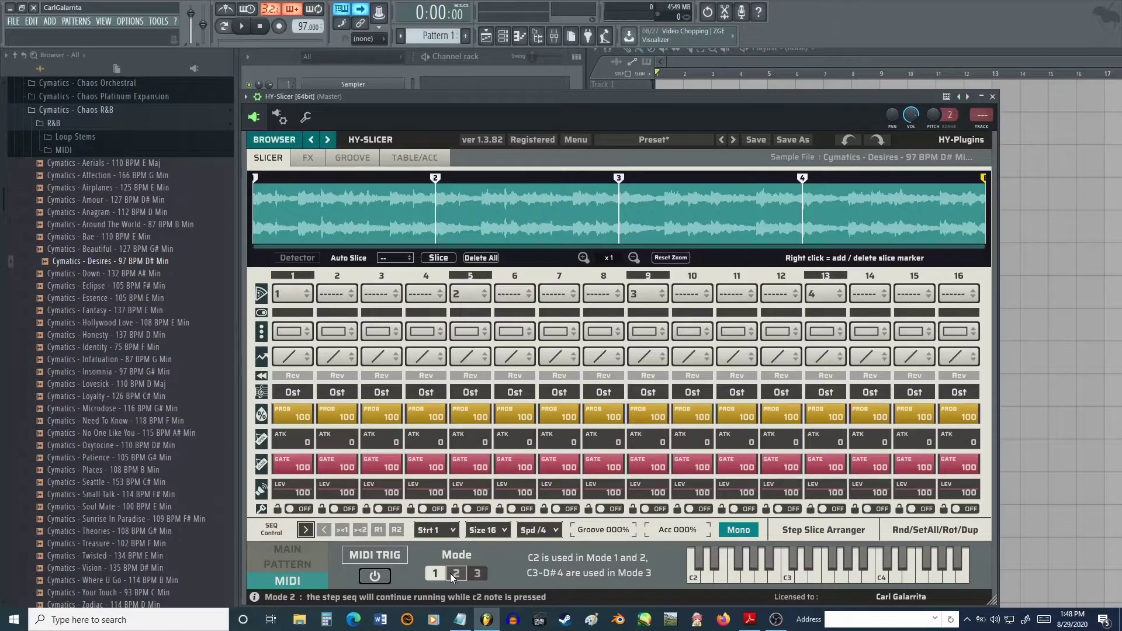
click(520, 36)
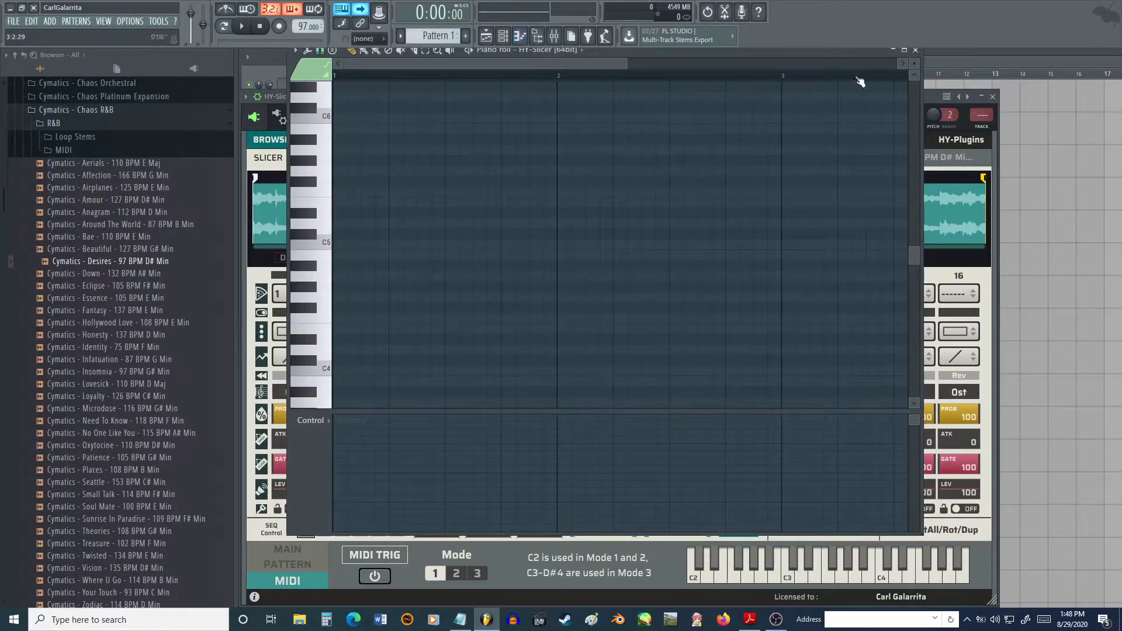
click(914, 50)
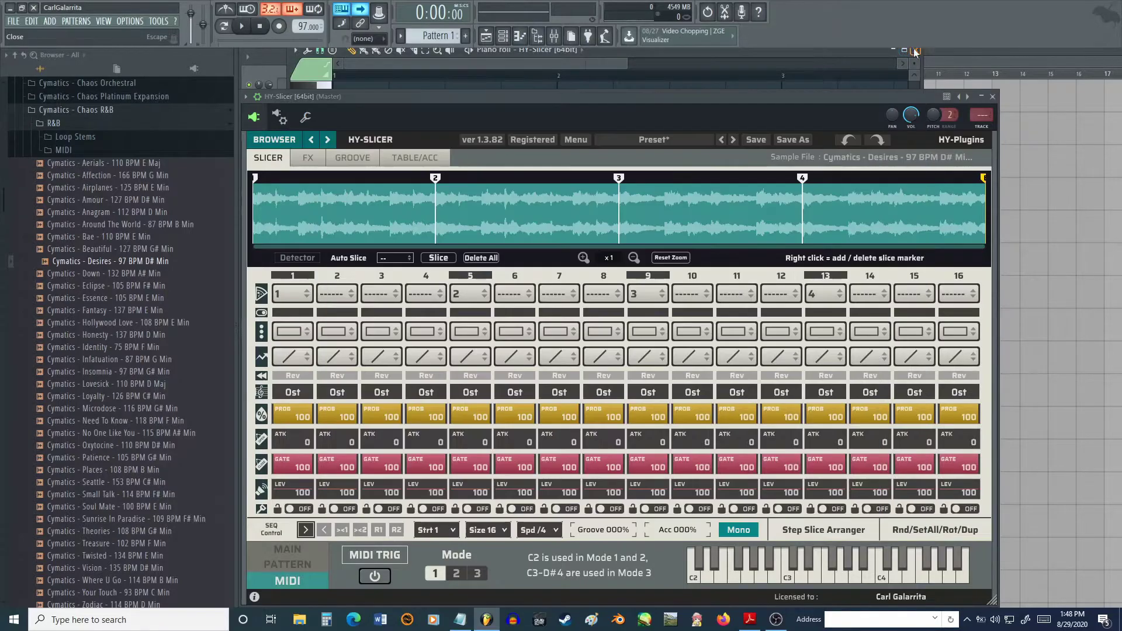
click(476, 576)
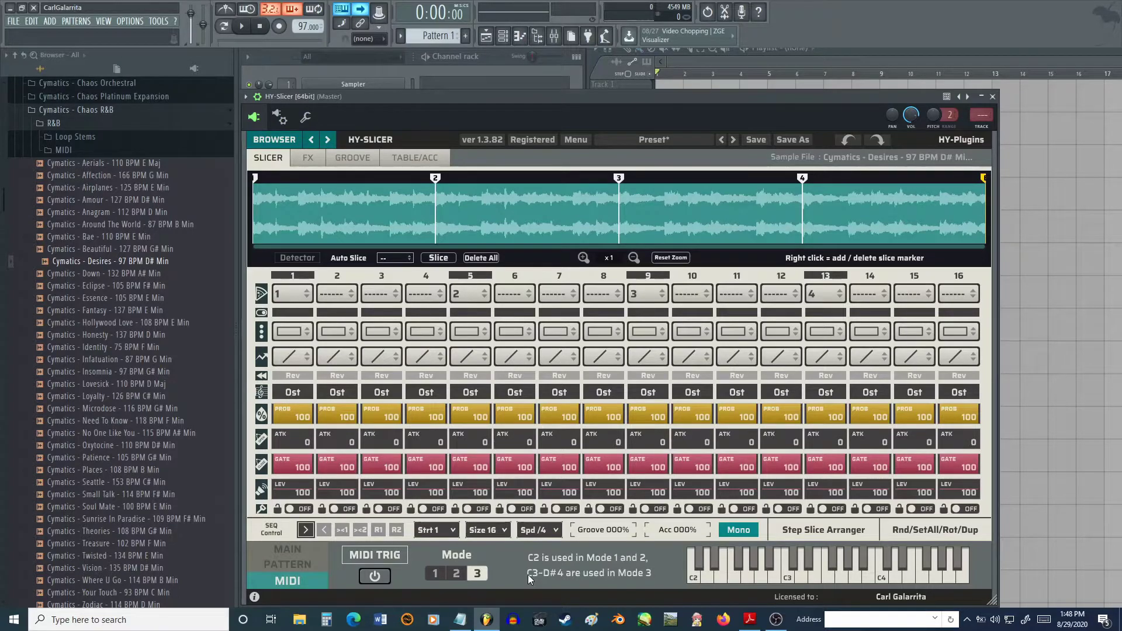
- In HY-Slicer's piano roll, draw four one-bar notes rising from bar 1 to bar 4: C5, C#5, D5 and D#5
click(526, 39)
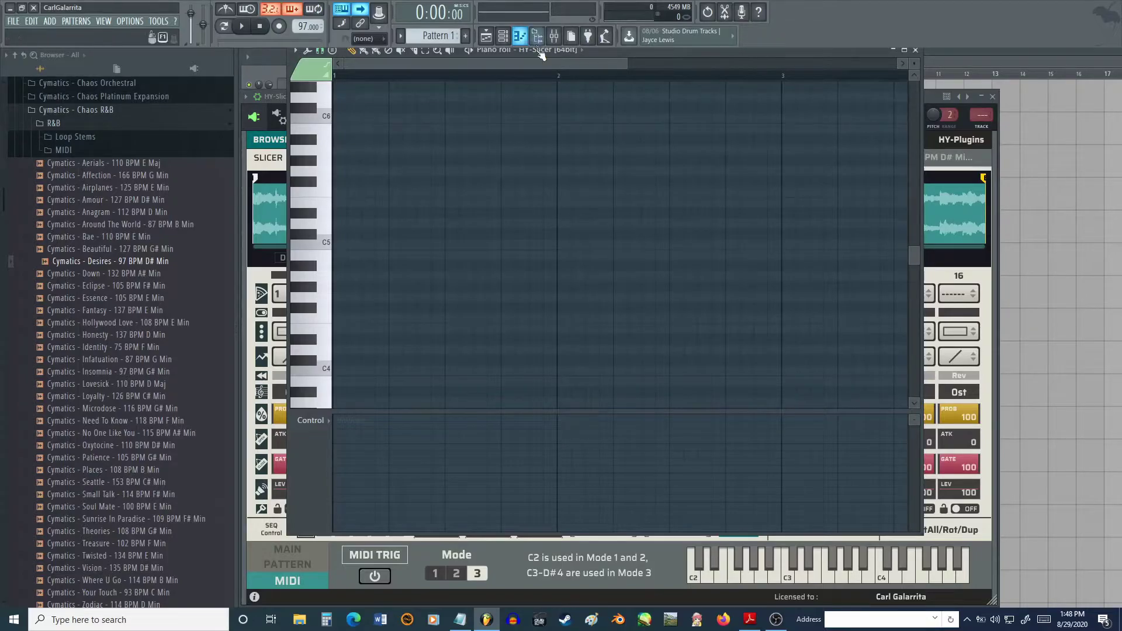
scroll(329, 306, up, 1)
click(332, 284)
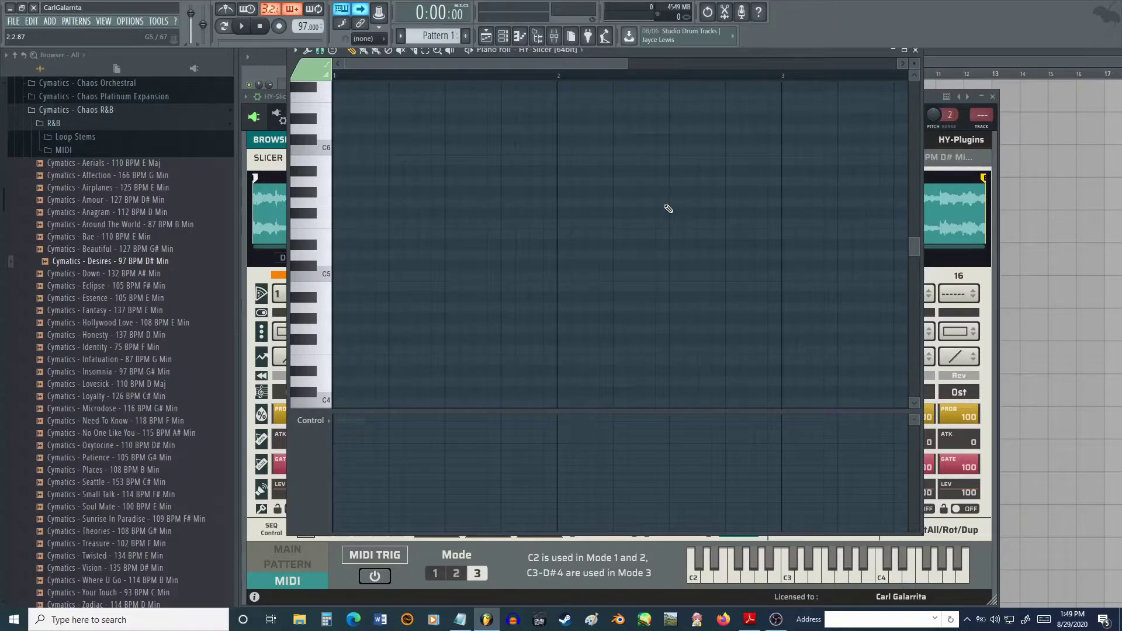
click(343, 275)
drag(360, 275, 561, 269)
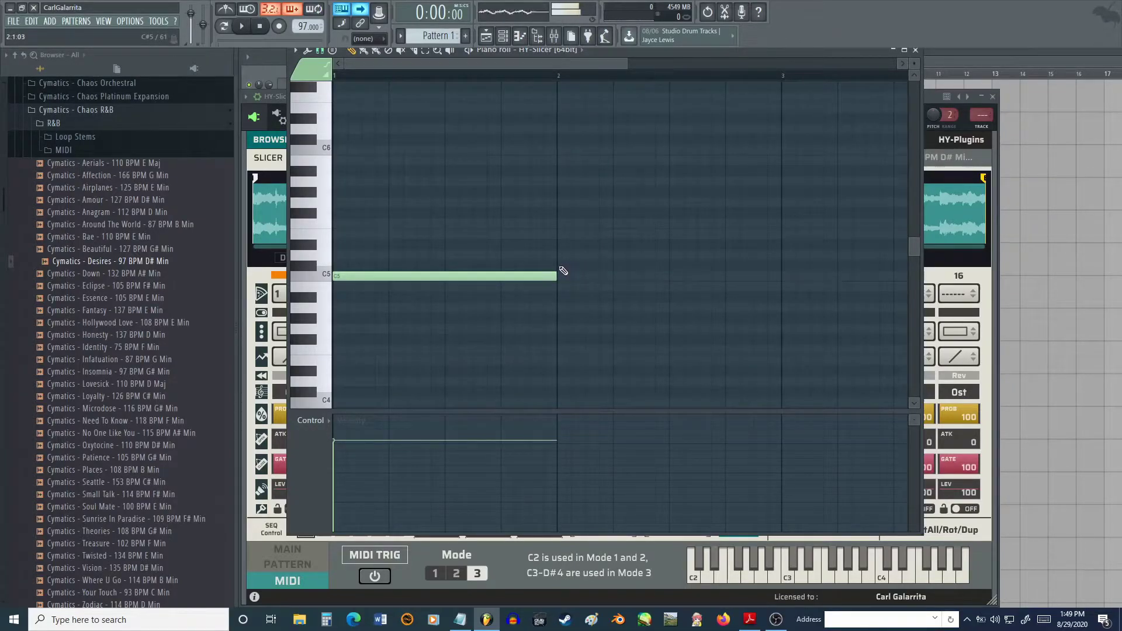
click(562, 270)
click(783, 257)
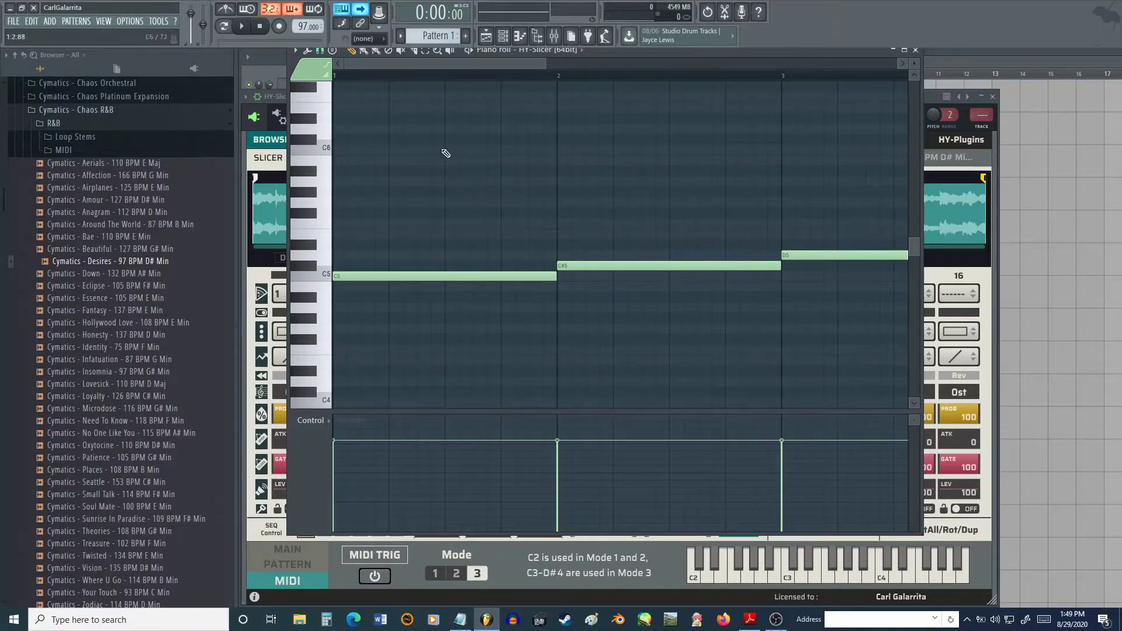
drag(474, 63, 566, 77)
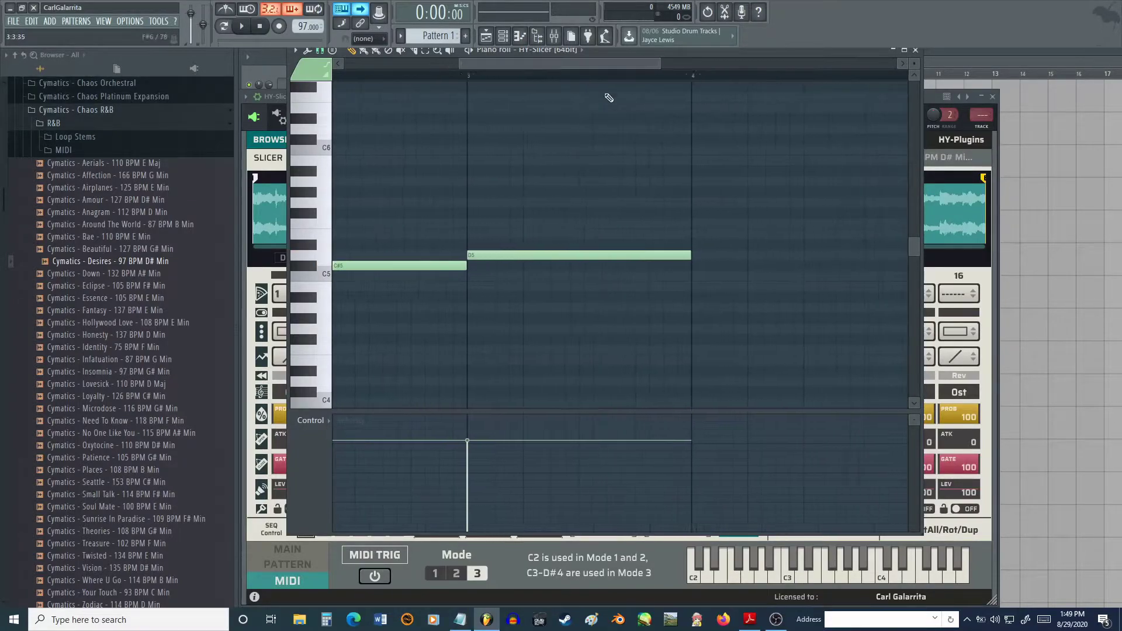
click(679, 244)
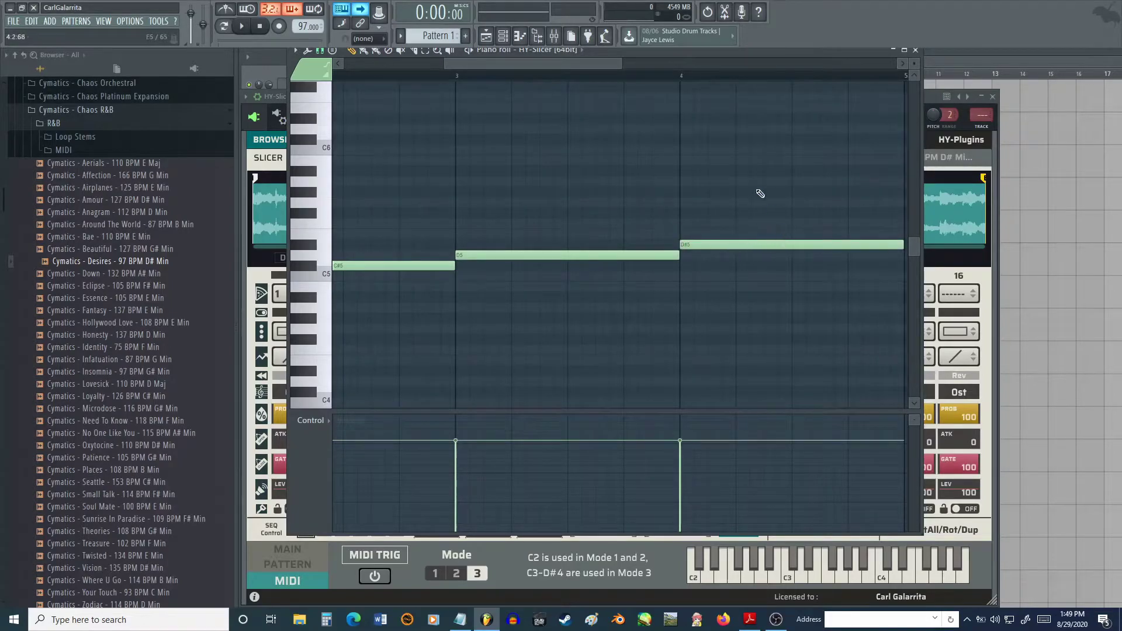
- Play the four-note pattern from the start to hear the triggered slices, and stop playback
drag(594, 61, 445, 65)
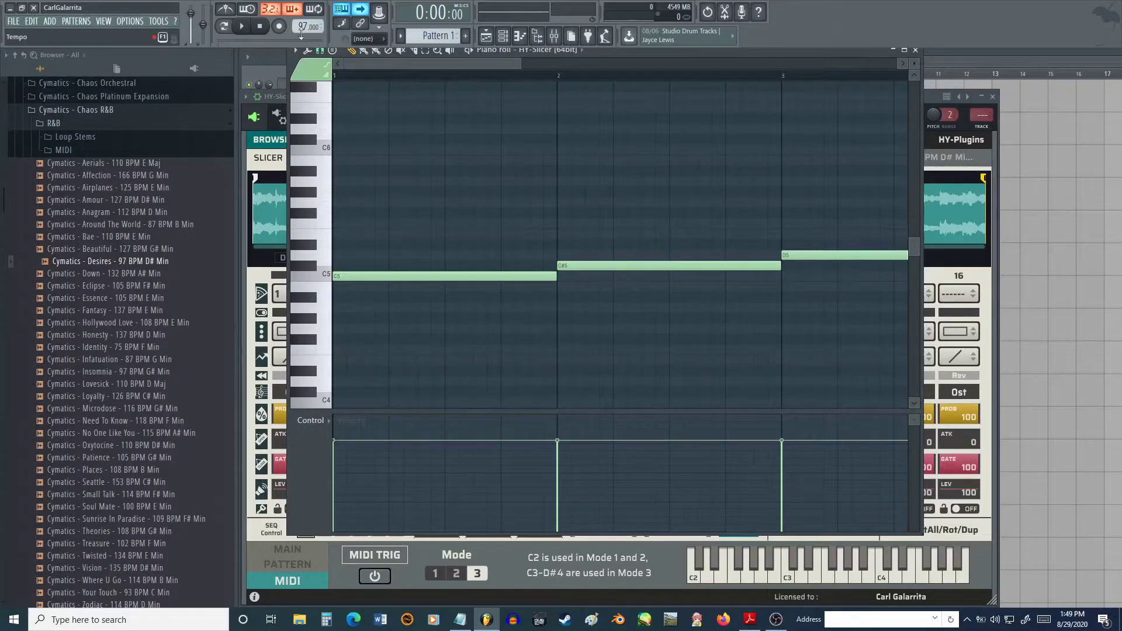
click(243, 27)
click(260, 28)
click(242, 27)
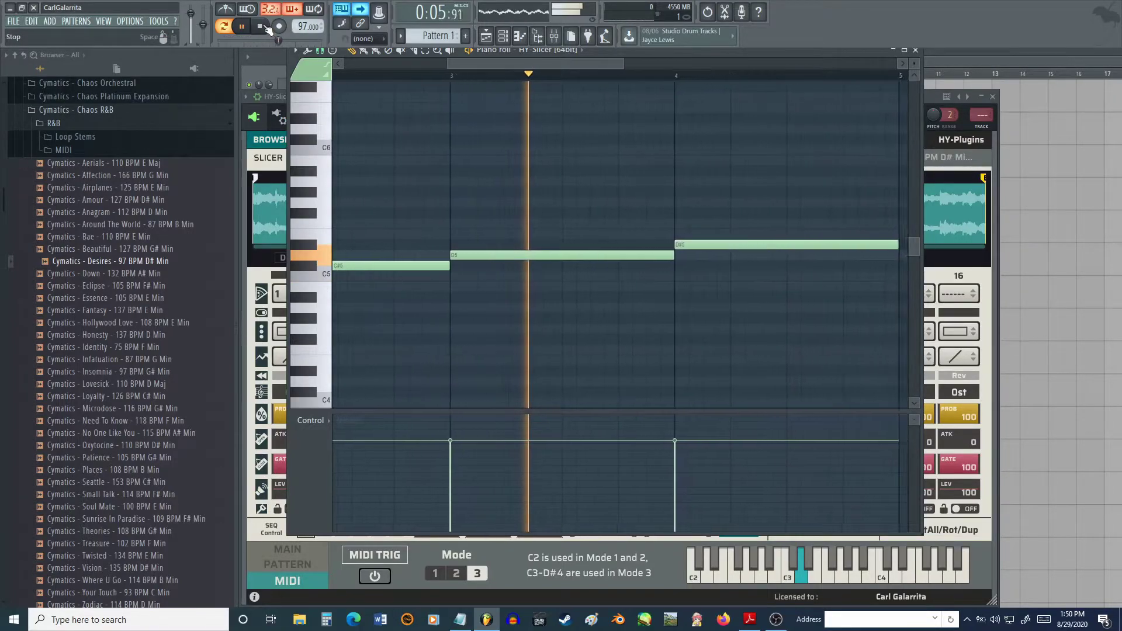
click(266, 27)
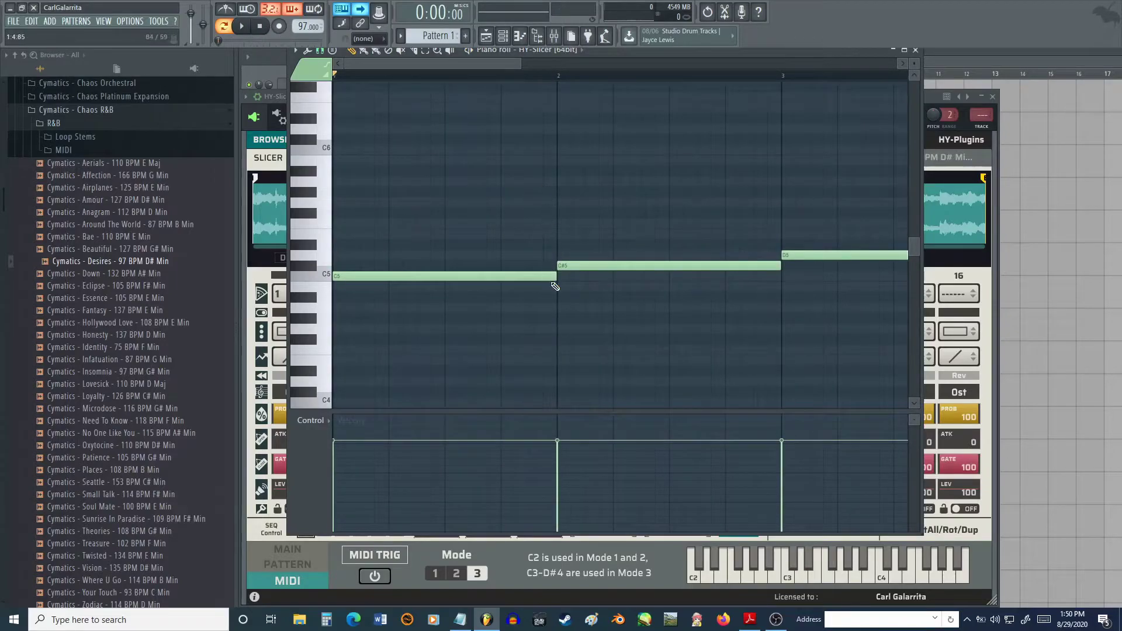
- Divide bar 1 into two half-bar C5 notes and bar 2 into four one-beat C#5 notes
mouse_move(556, 275)
mouse_down()
mouse_move(413, 272)
mouse_move(557, 273)
mouse_up()
drag(468, 61, 504, 61)
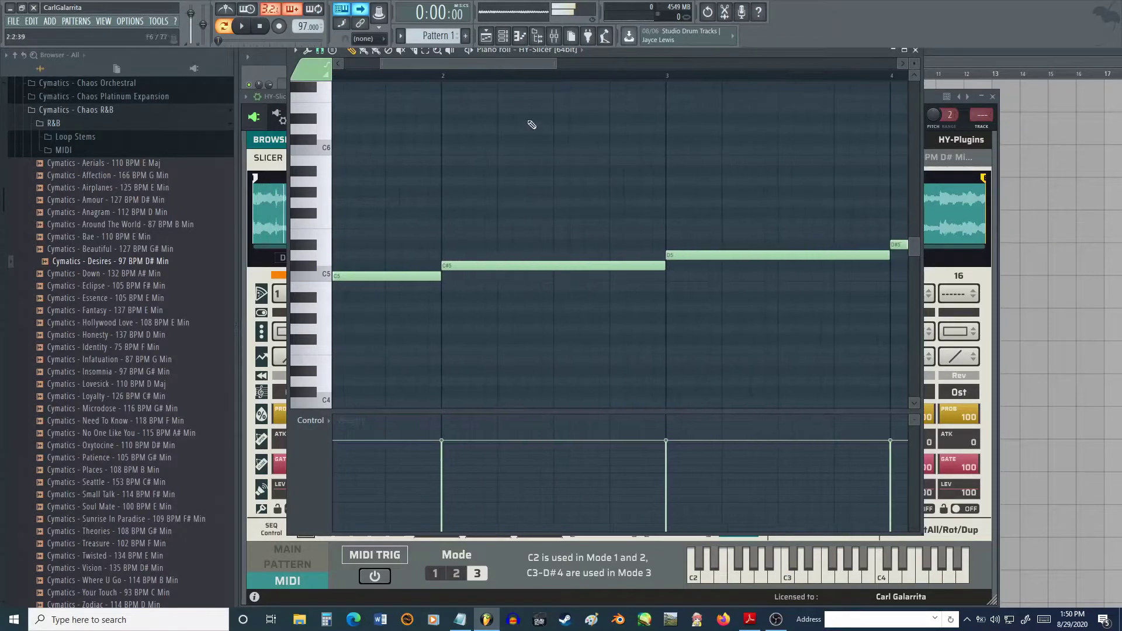
drag(664, 266, 496, 258)
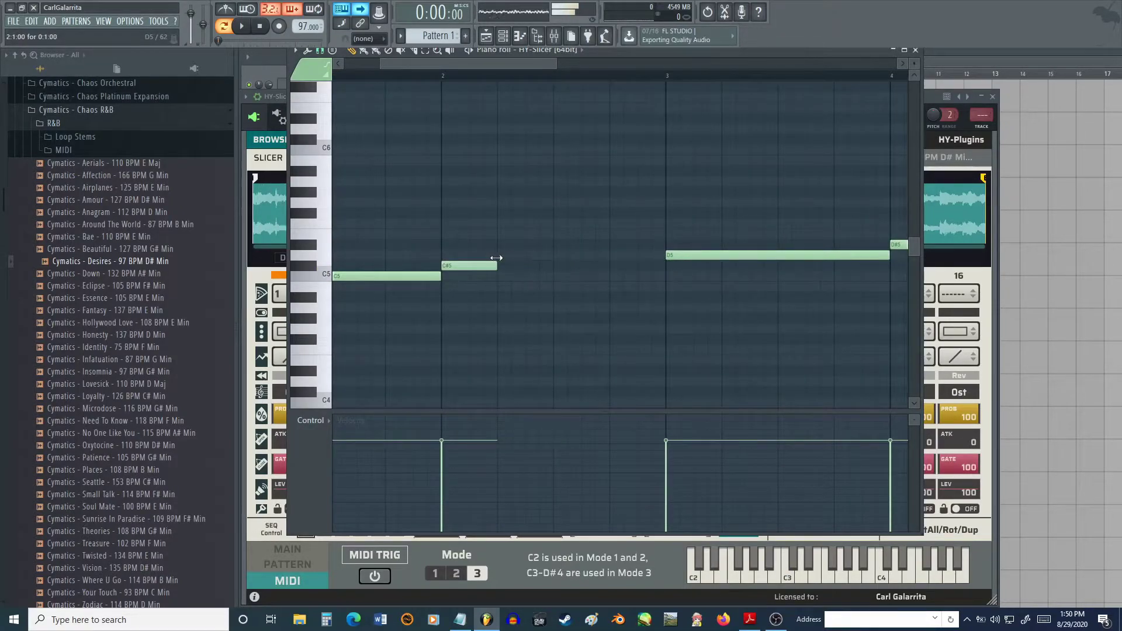
click(510, 266)
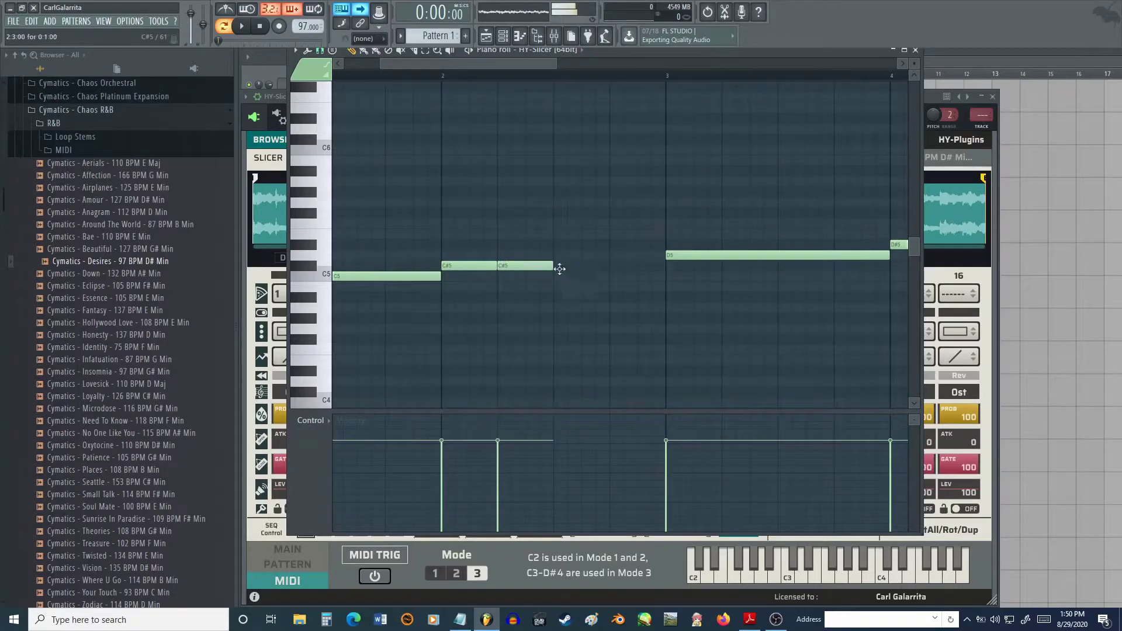
click(581, 266)
click(637, 266)
- Shorten the D5 note in bar 3 to 0:24 and repeat it every half beat, for eight D5 notes
drag(531, 64, 613, 69)
drag(626, 255, 415, 229)
click(435, 255)
click(463, 256)
click(491, 255)
click(519, 255)
click(547, 255)
click(602, 255)
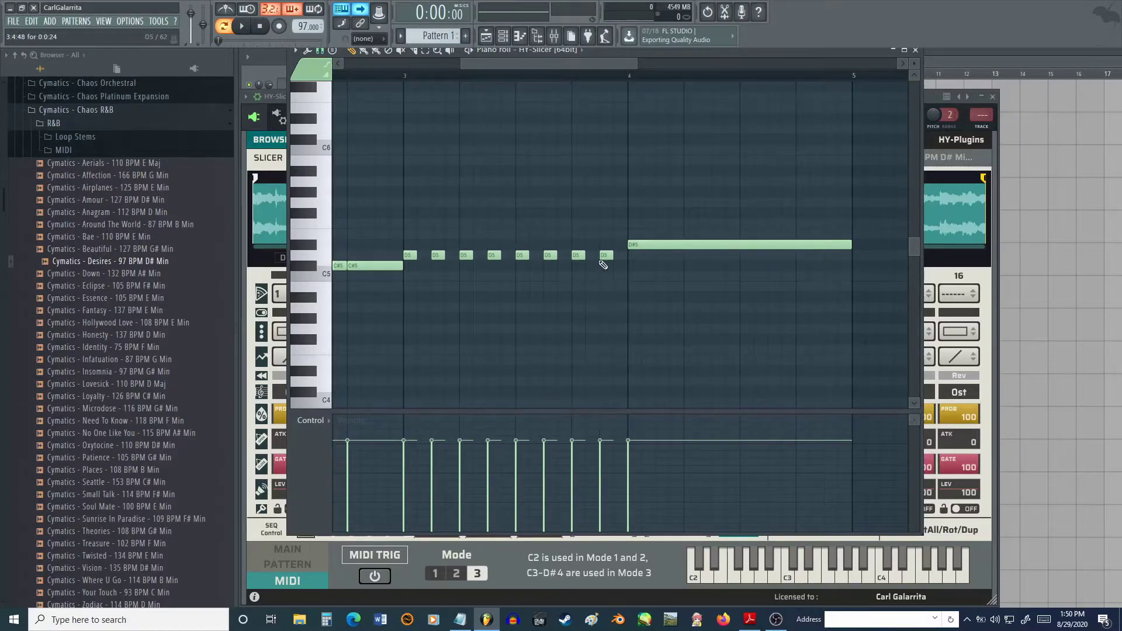
- Shorten the D#5 note in bar 4 and fill the bar with ten 0:24 D#5 notes in an irregular rhythm
drag(747, 237, 648, 232)
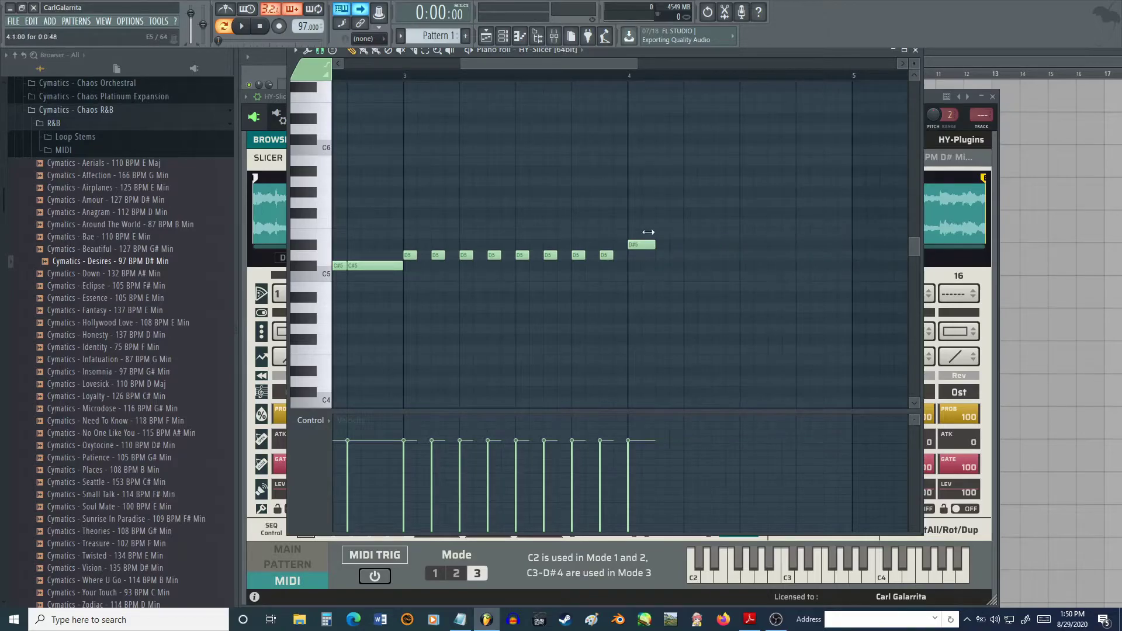
click(675, 245)
click(704, 245)
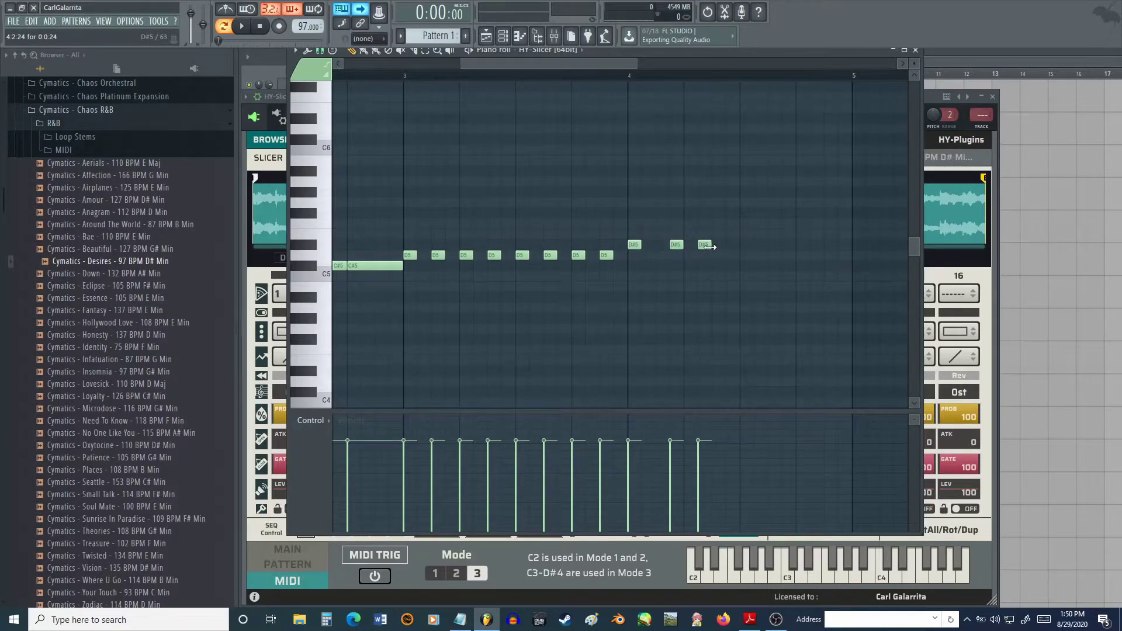
click(728, 246)
drag(735, 248, 724, 249)
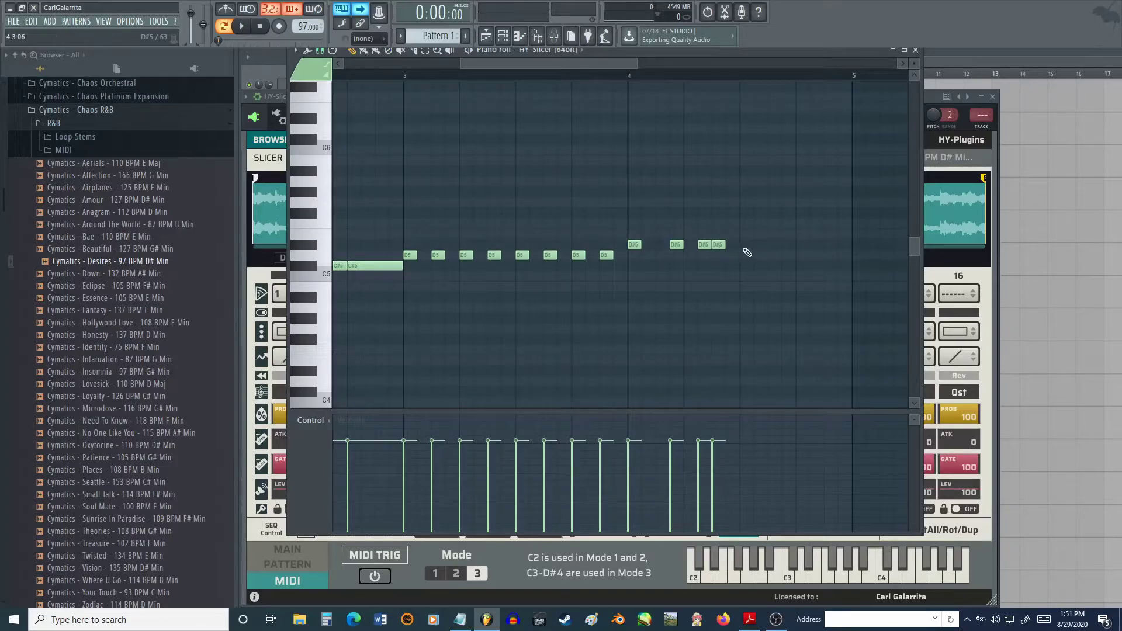
click(829, 246)
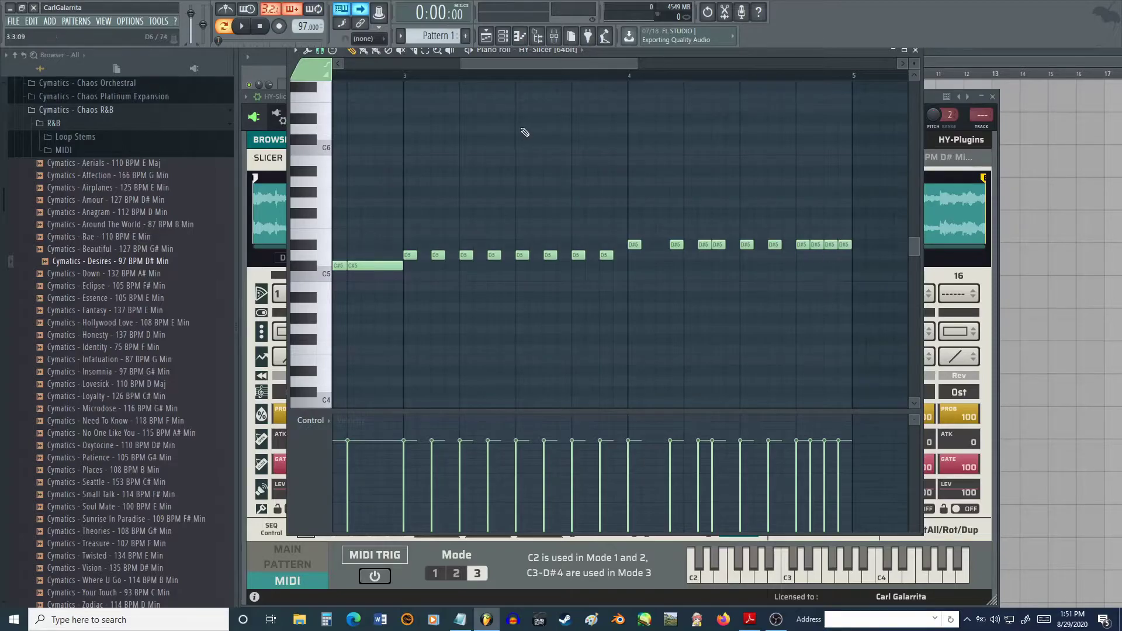
- Play the chopped note pattern from the start, stop it, and return to the HY-Slicer window
key(space)
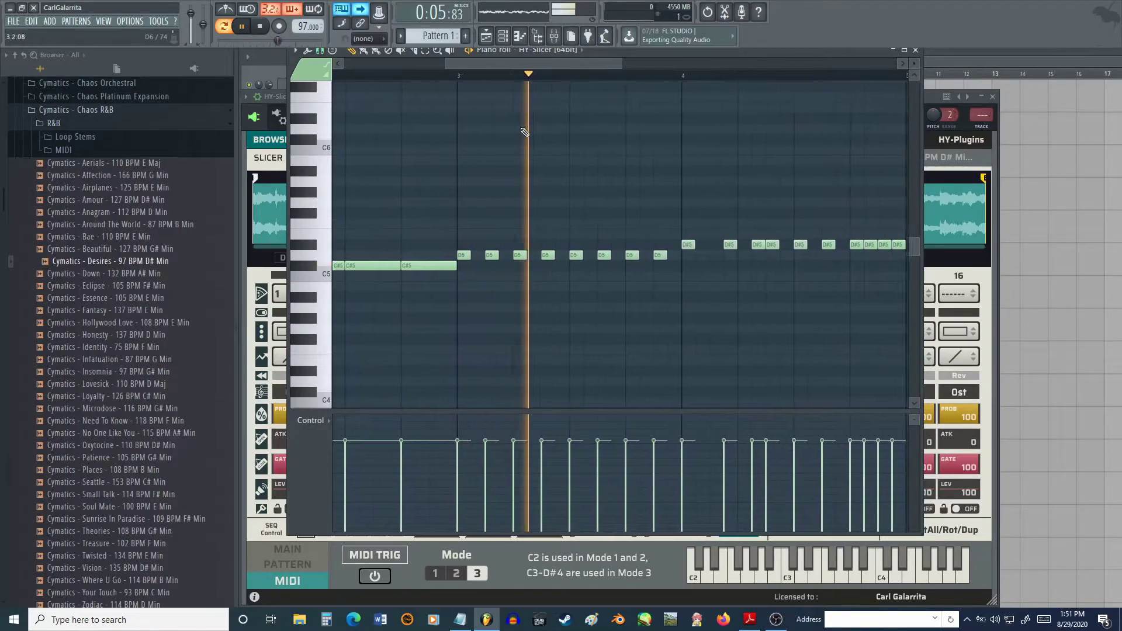
key(space)
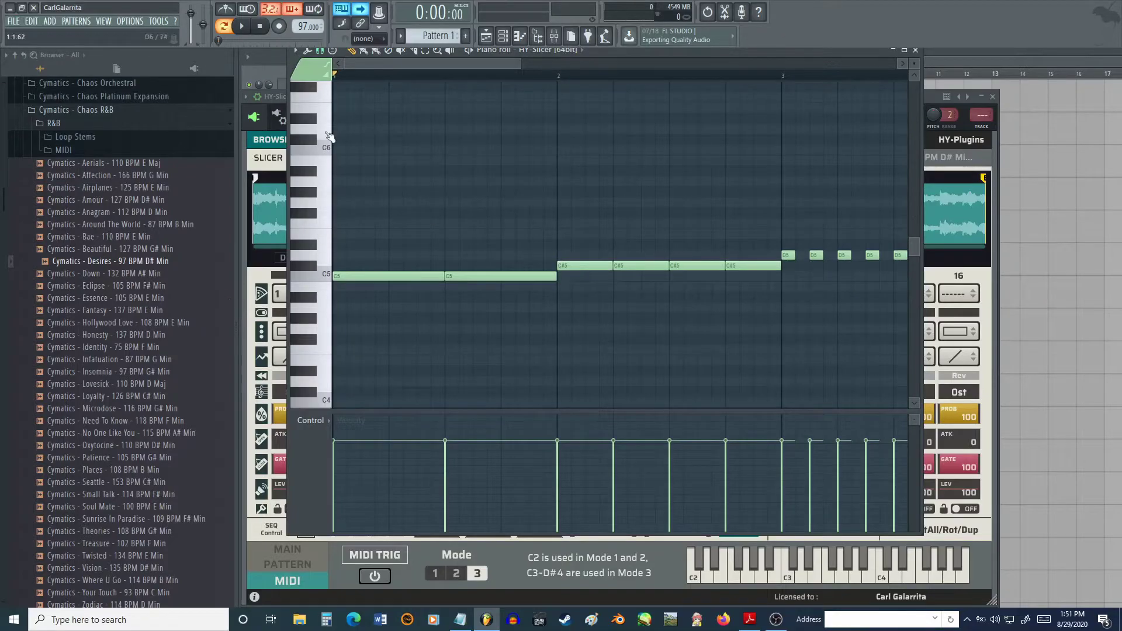
click(279, 95)
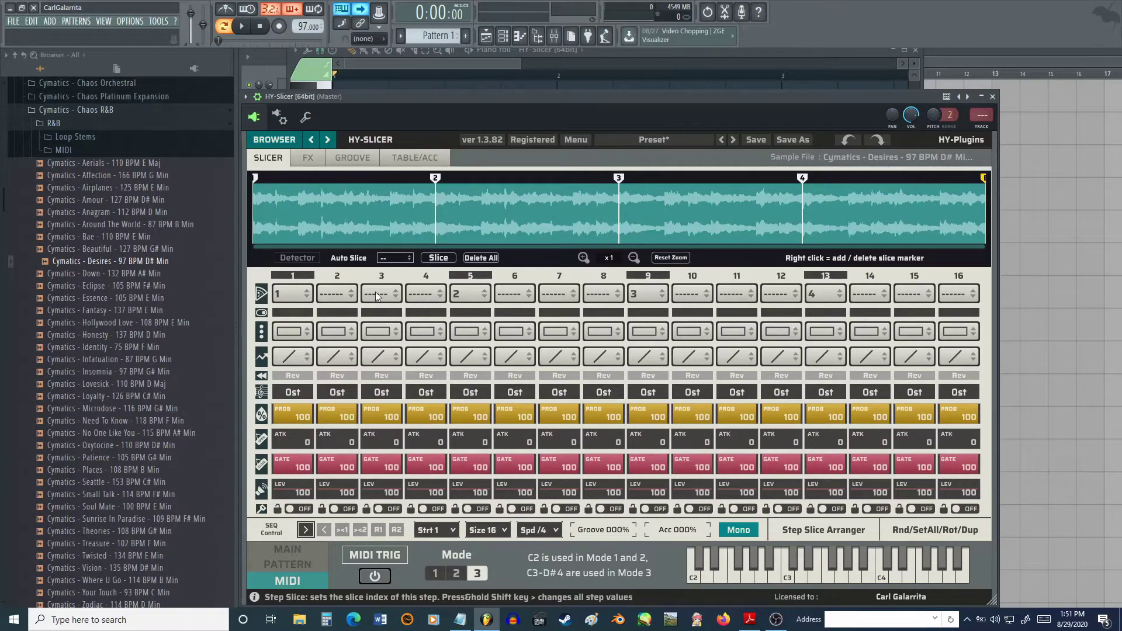
- Assign slices 2, 3 and 4 to sequencer steps 2, 3 and 4
click(475, 296)
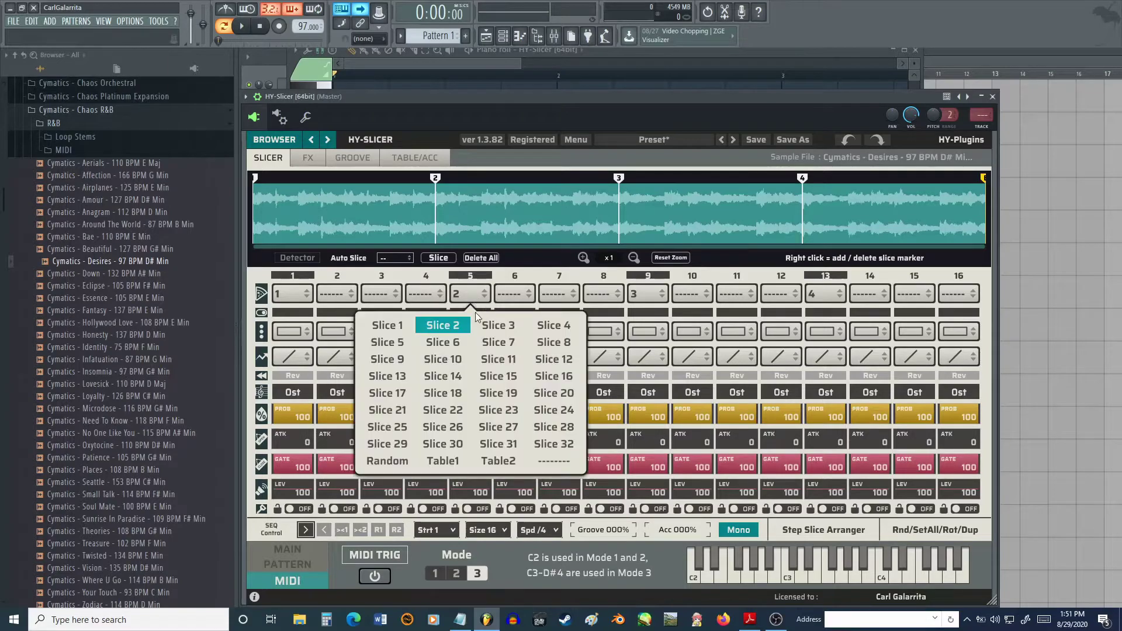
click(336, 289)
click(329, 325)
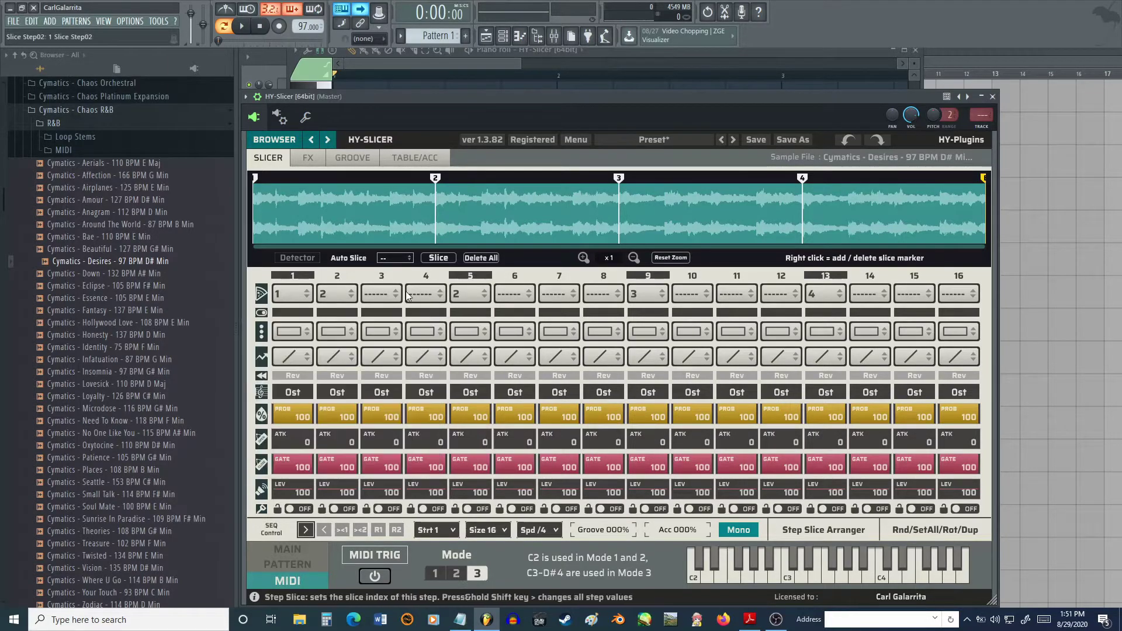
click(395, 294)
click(410, 330)
click(437, 294)
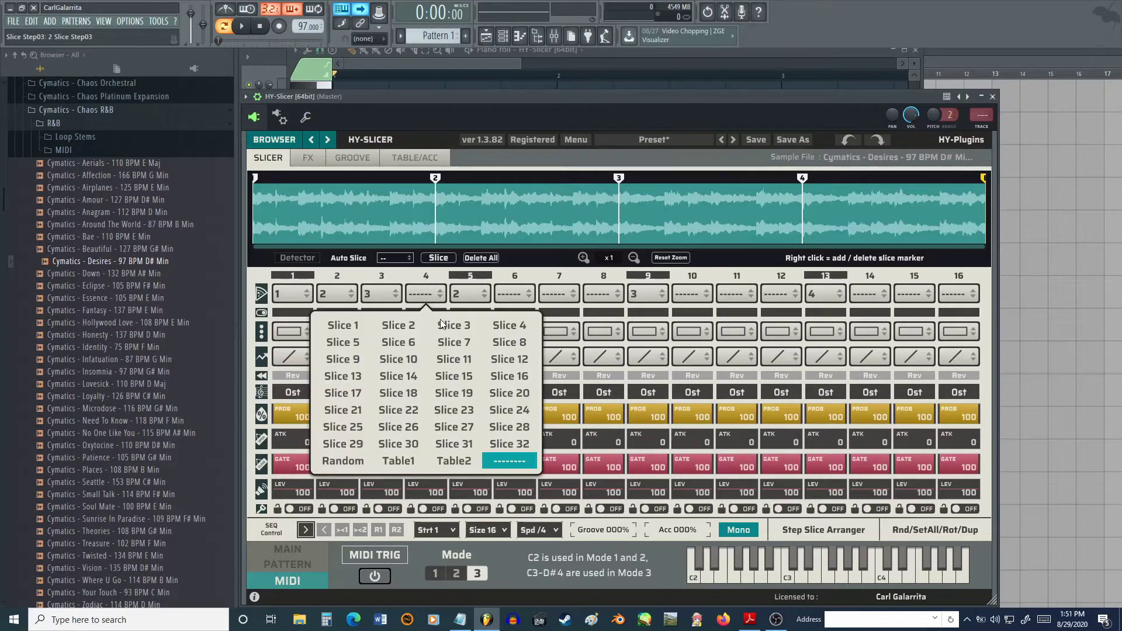
click(522, 326)
- Clear the slice assignments of sequencer steps 5, 9 and 13
click(472, 296)
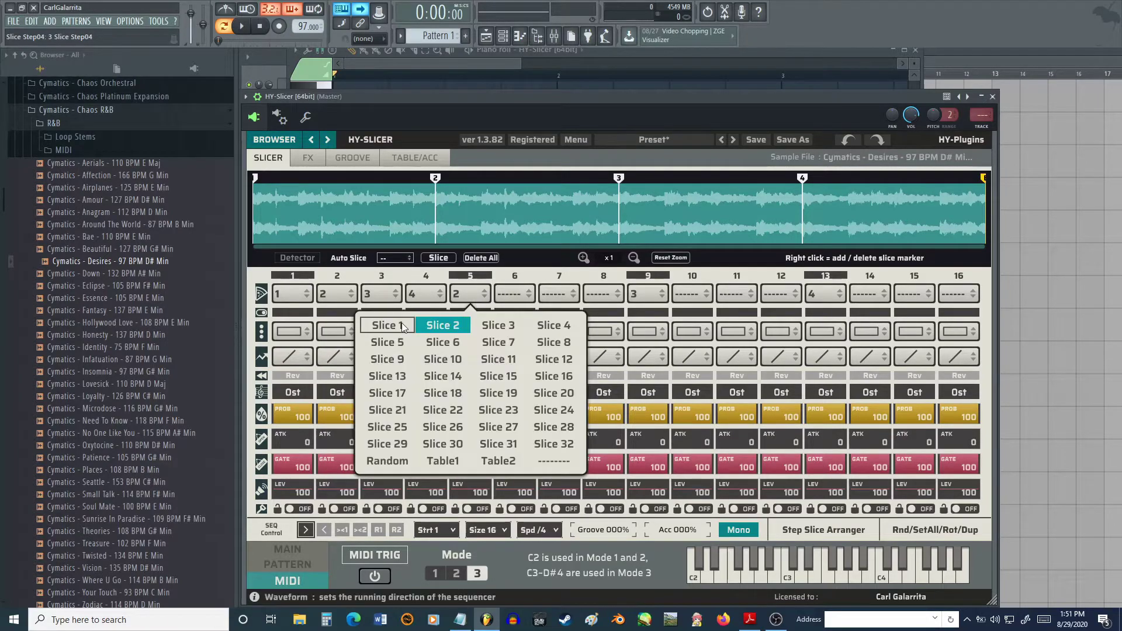
click(546, 457)
click(648, 294)
click(733, 462)
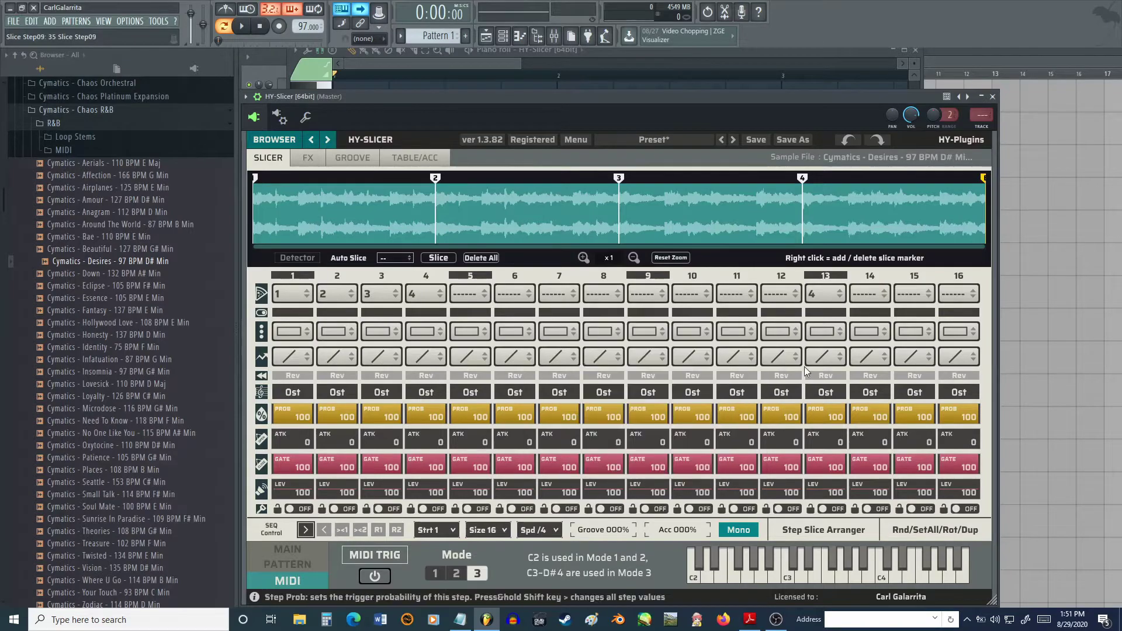
click(823, 295)
click(913, 466)
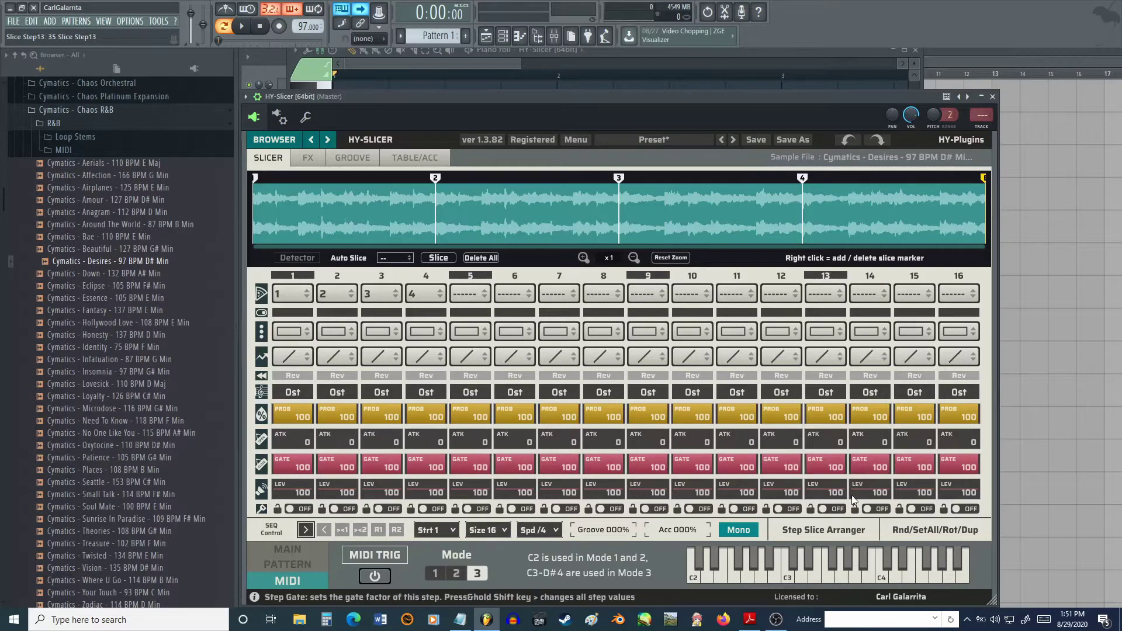
- Clear sequencer steps 1 to 4 in the Step Slice Arranger, and test the note pattern with the empty steps
click(841, 530)
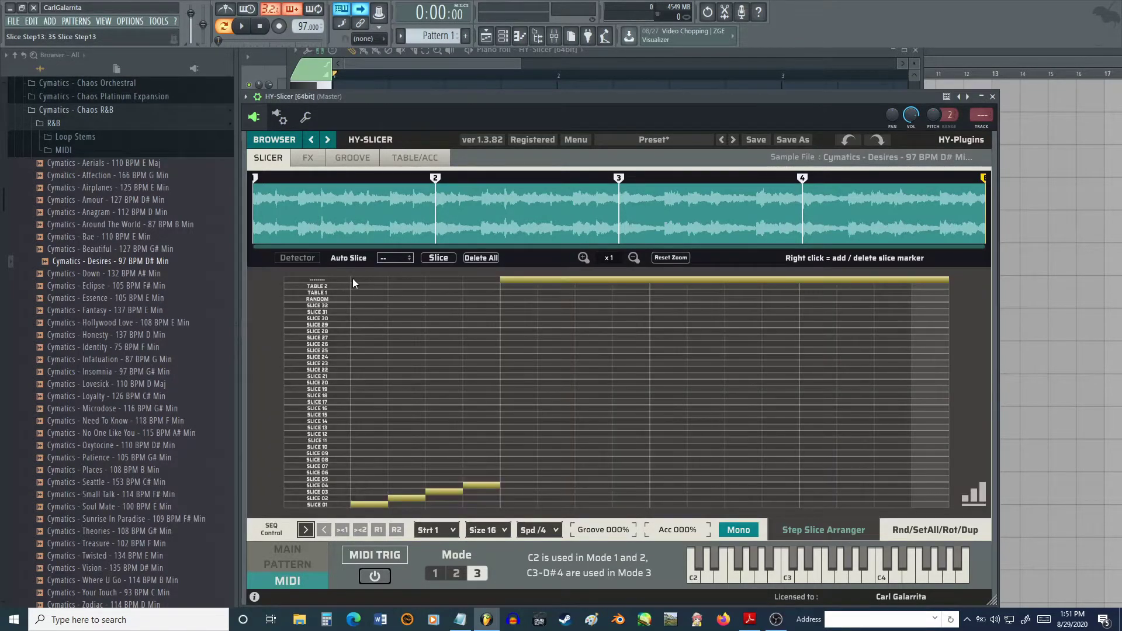
drag(359, 277, 482, 279)
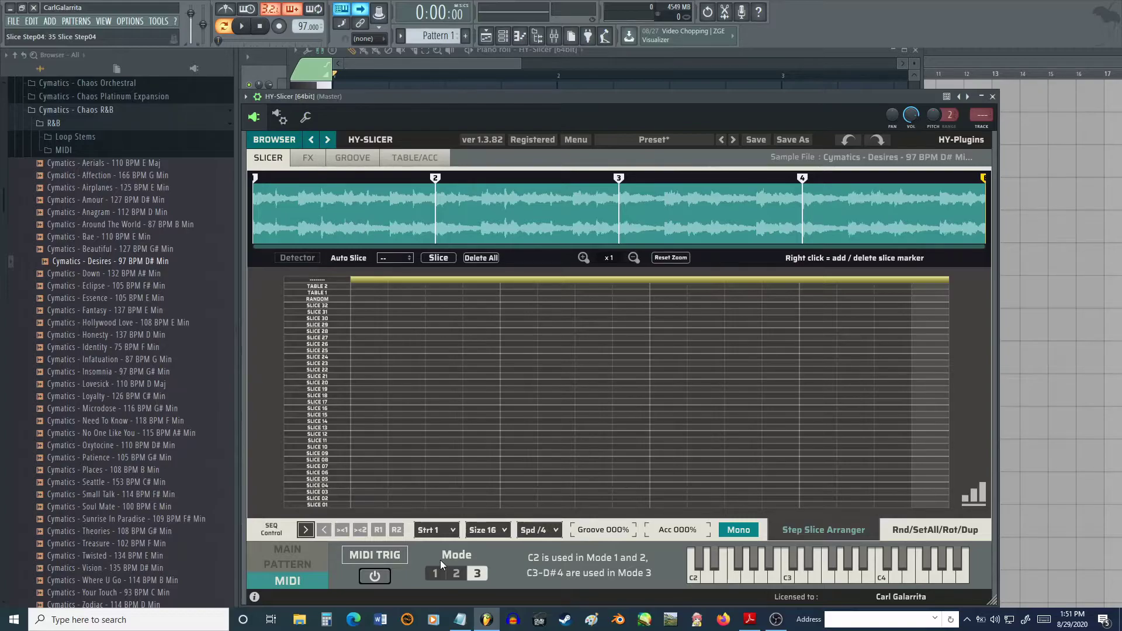
click(826, 522)
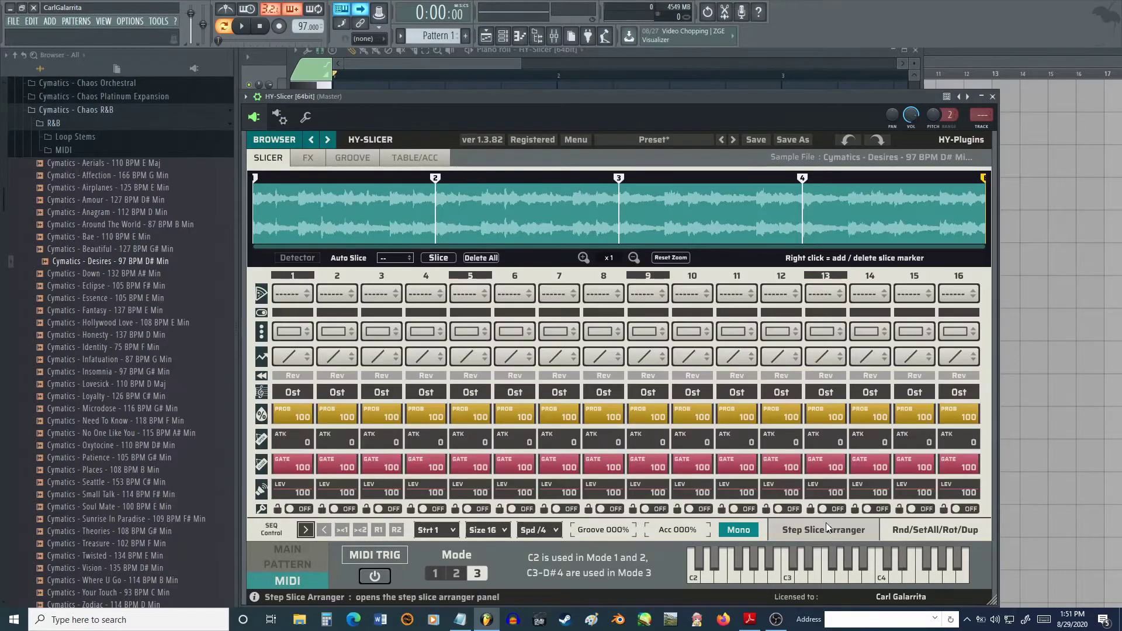
click(804, 60)
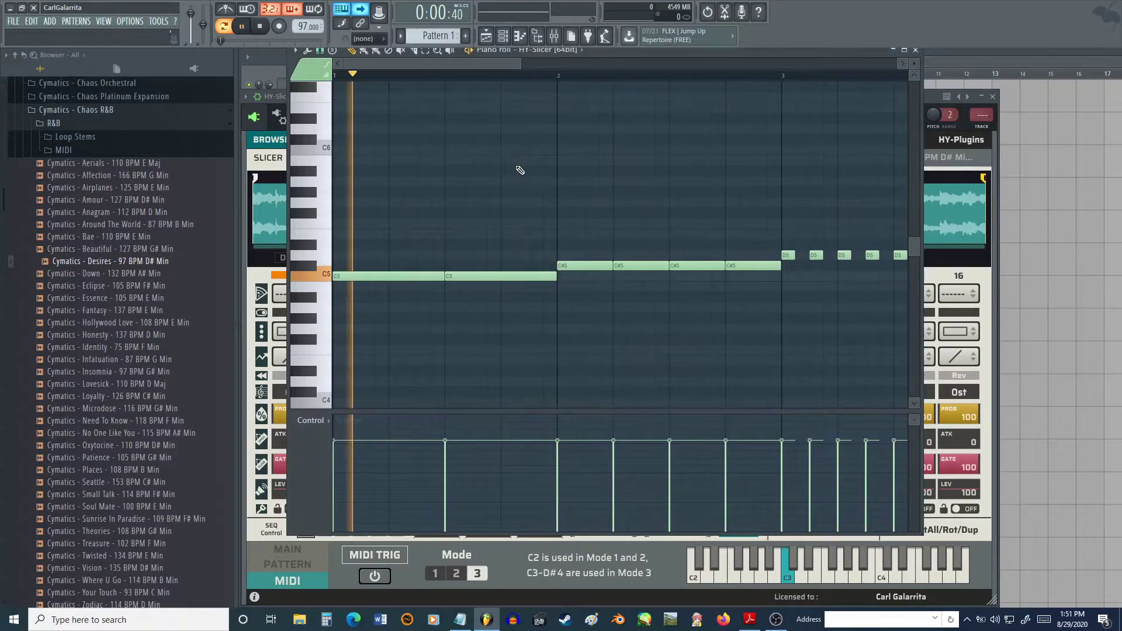
click(266, 254)
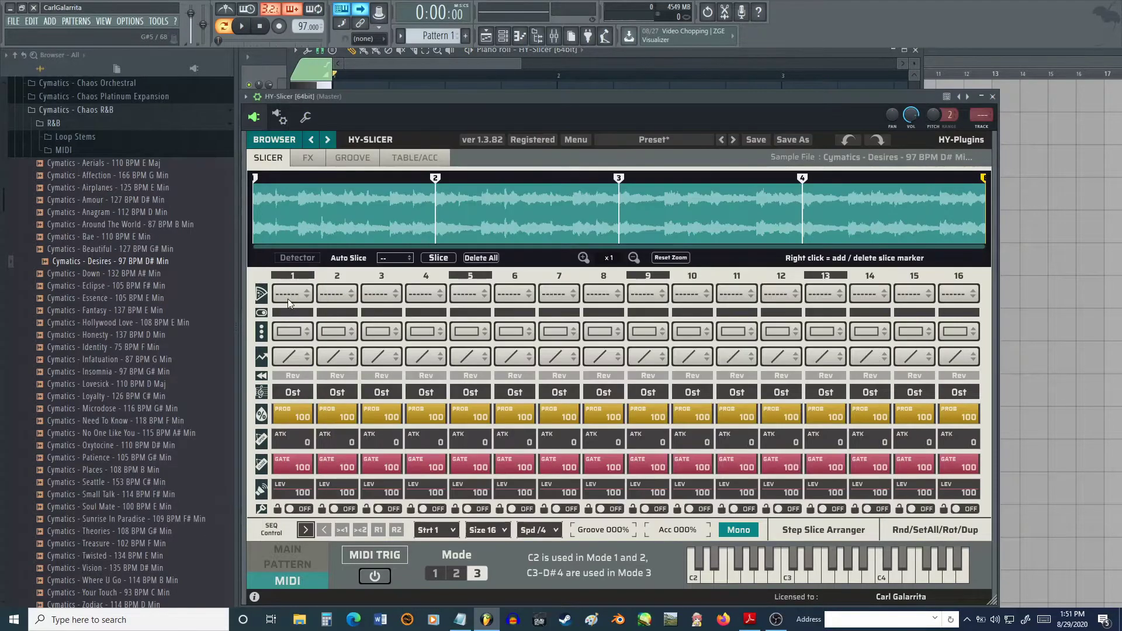
- Assign slices 1, 2, 3 and 4 to sequencer steps 1, 2, 3 and 4
click(297, 294)
click(296, 325)
click(337, 294)
click(339, 325)
click(381, 294)
click(398, 325)
click(425, 294)
click(508, 325)
- Play the note pattern, follow it in the piano roll, stop it, and return to the HY-Slicer window
key(space)
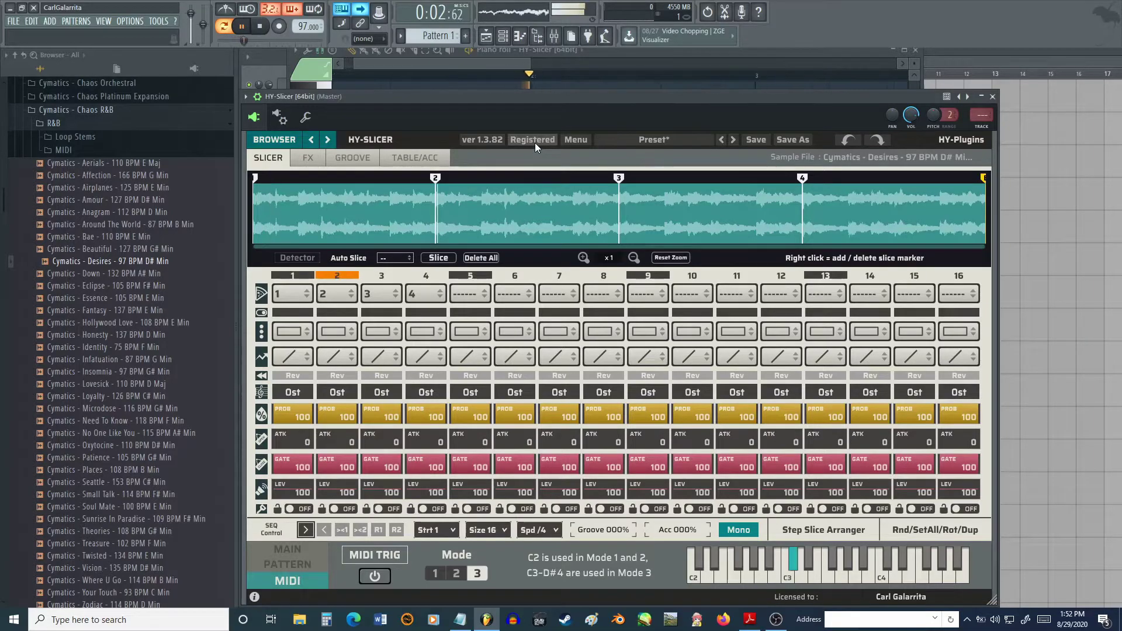
click(531, 63)
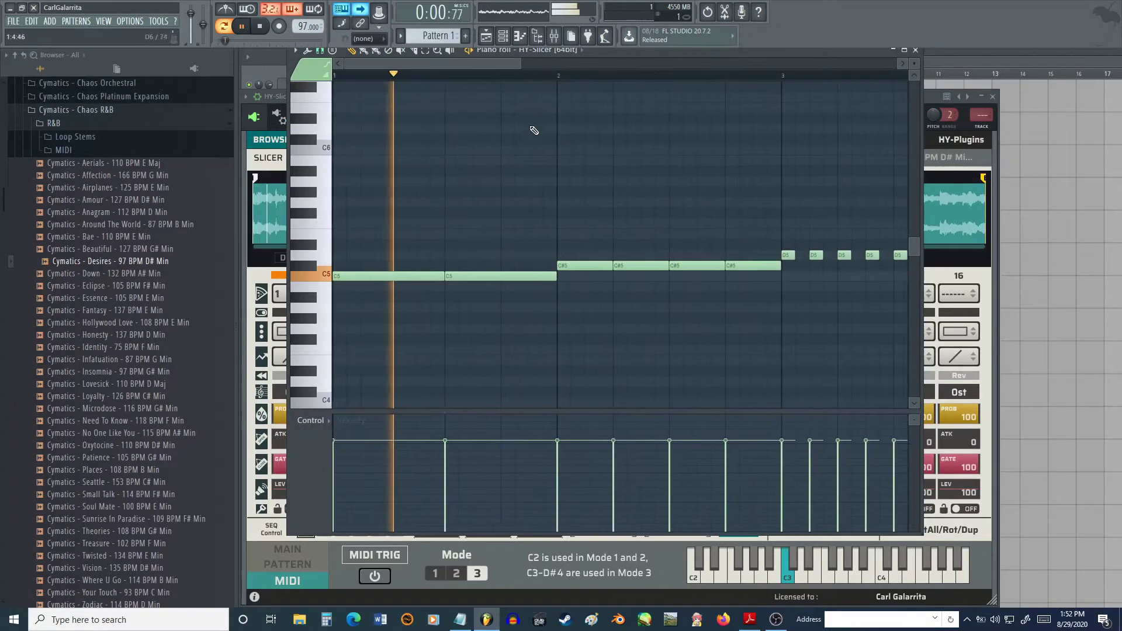
key(space)
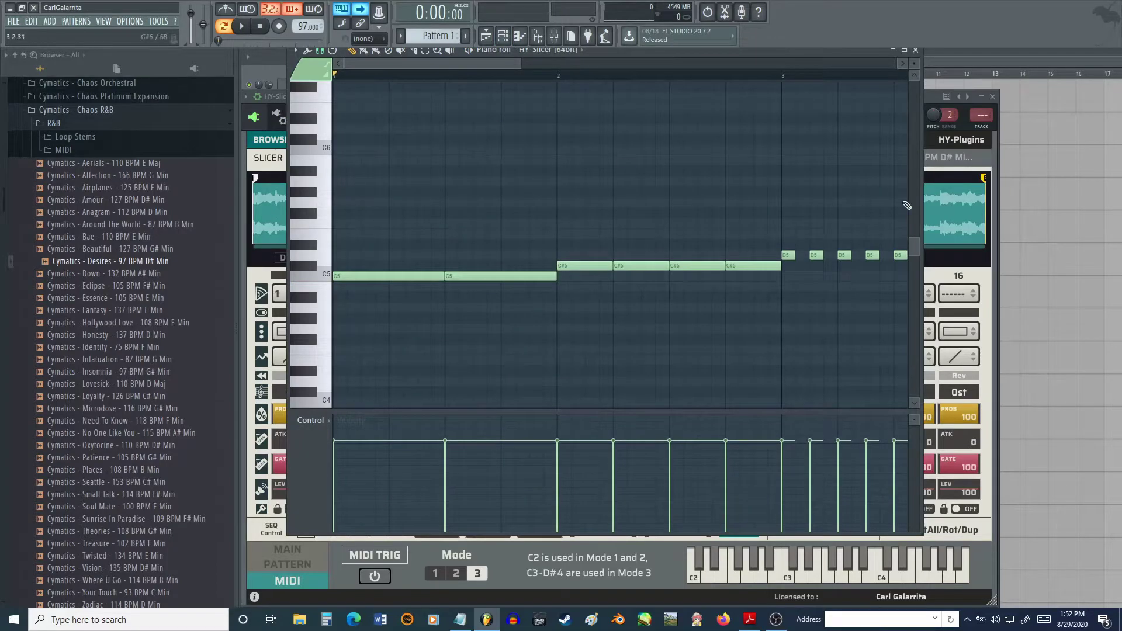
click(989, 160)
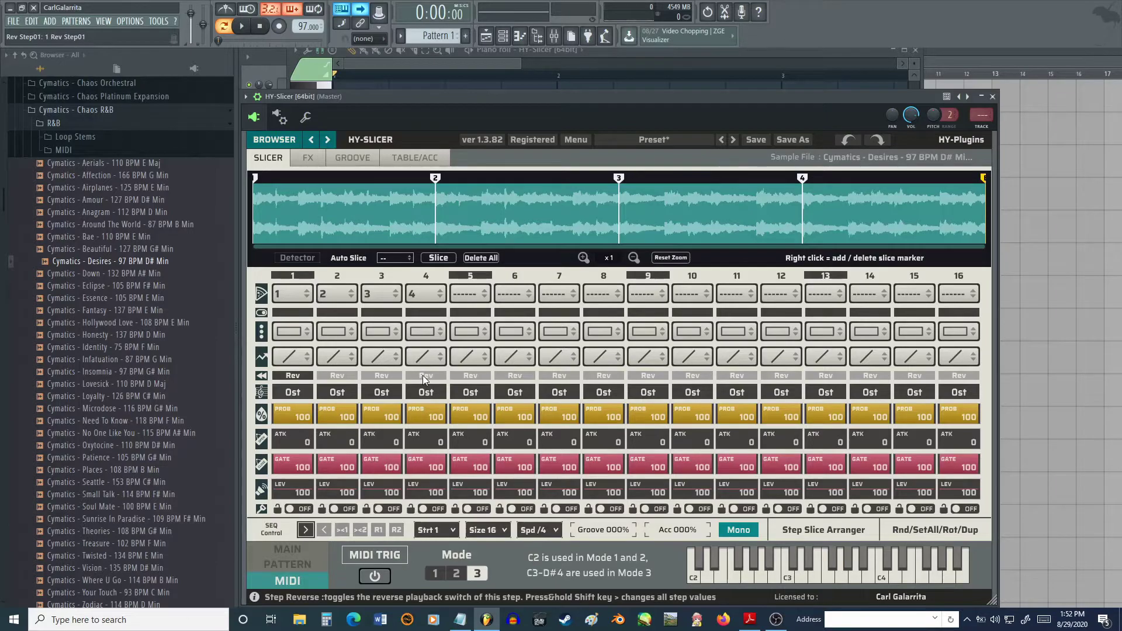
- Try reverse playback on sequencer steps 1 and 3 while playing the pattern, and switch it off again
click(387, 377)
key(space)
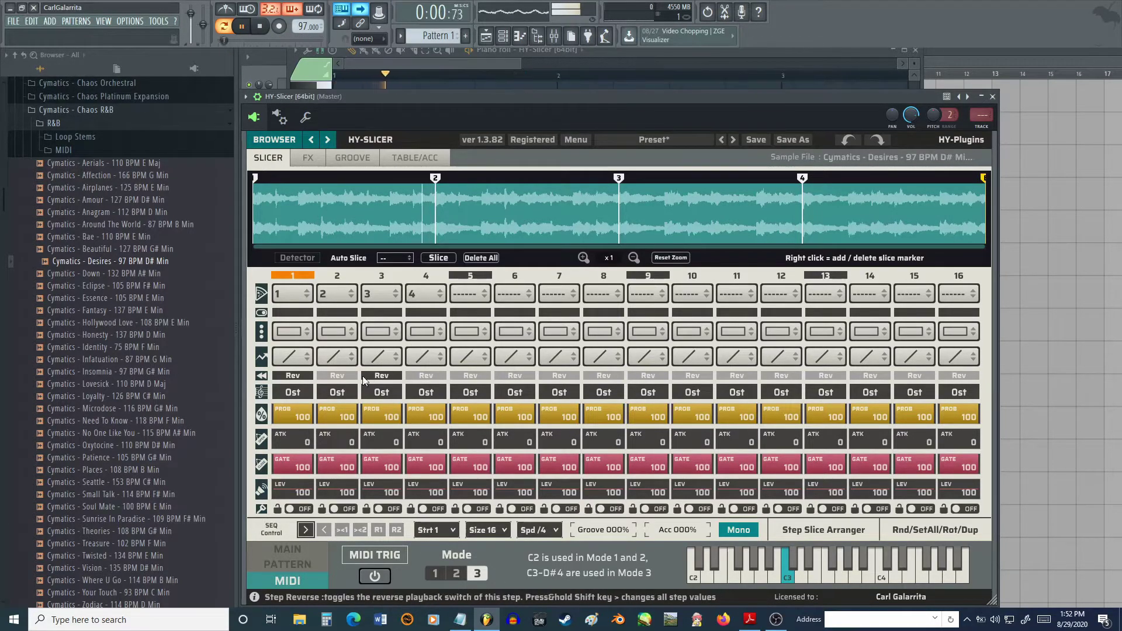
key(space)
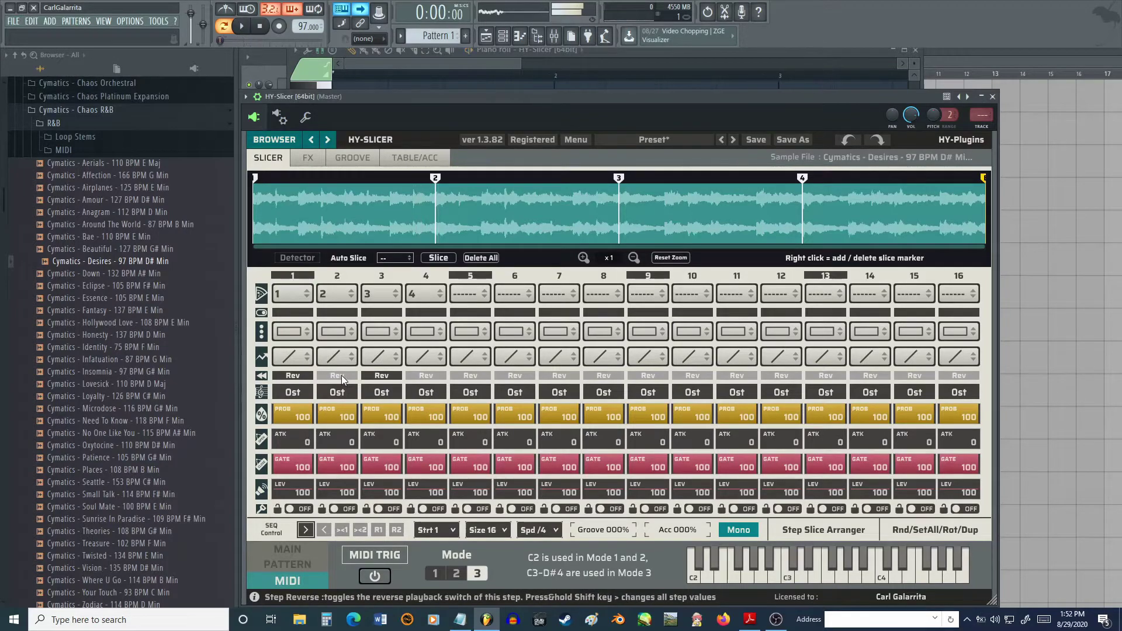
shift+click(307, 378)
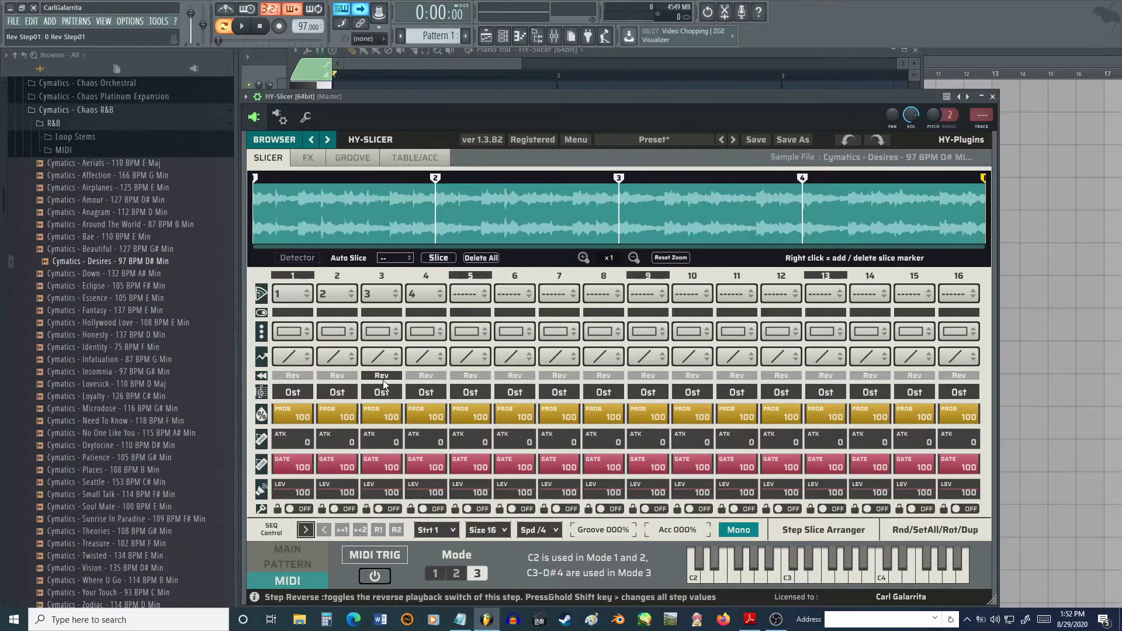
- Give steps 1 to 4 non-linear playback shapes: gentle curve, sharp late rise, early rise and zigzag, and play the pattern to hear them
click(297, 358)
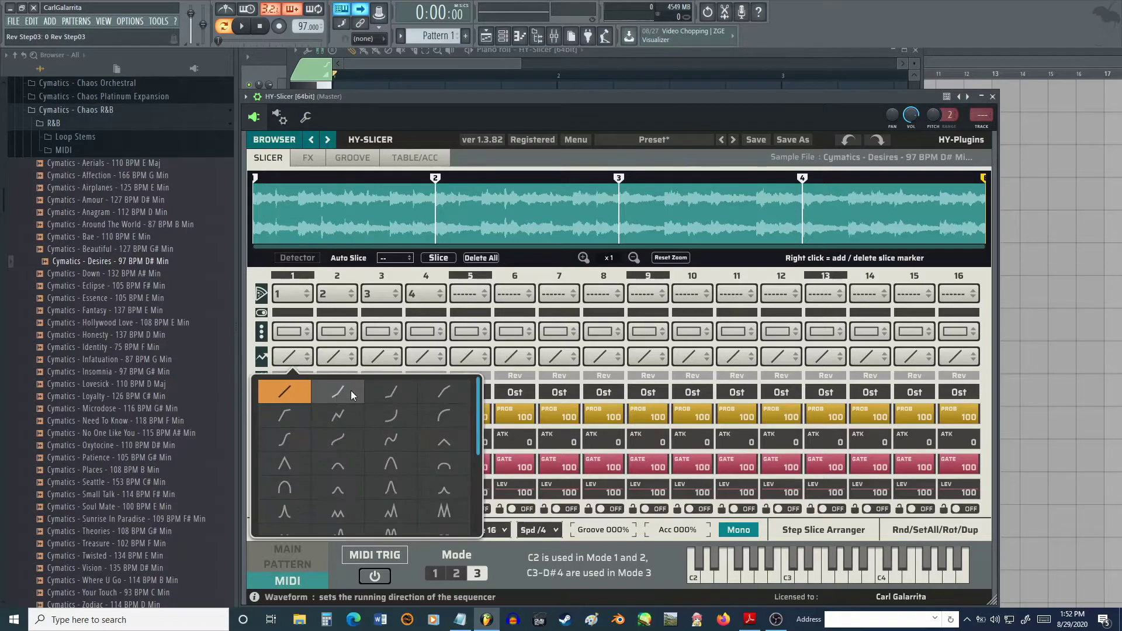
click(381, 393)
click(297, 358)
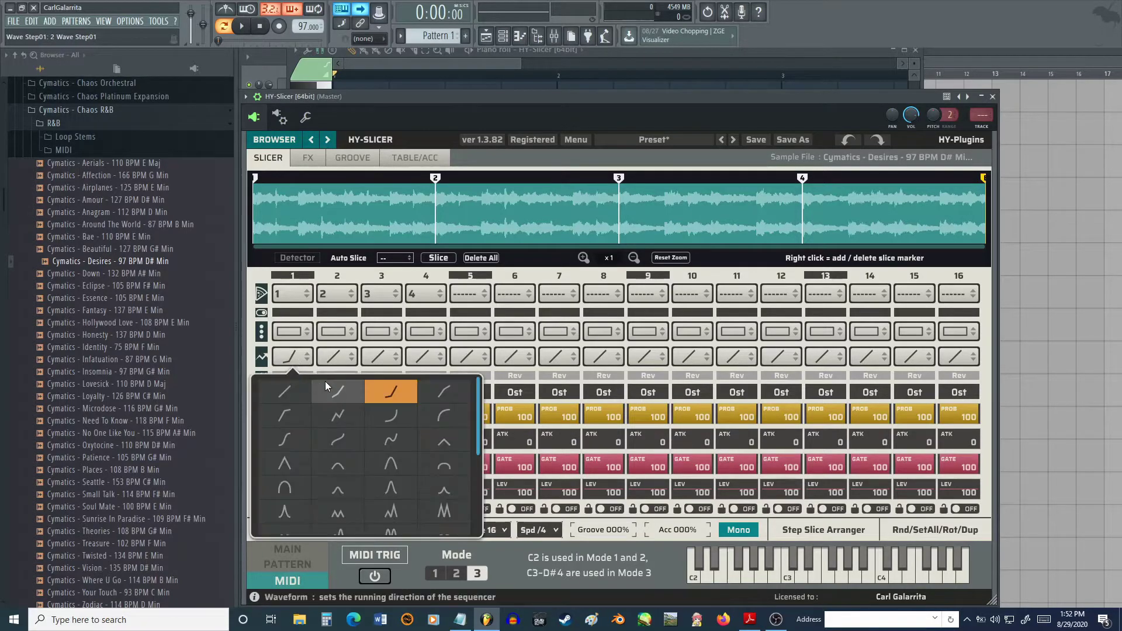
click(346, 356)
click(419, 394)
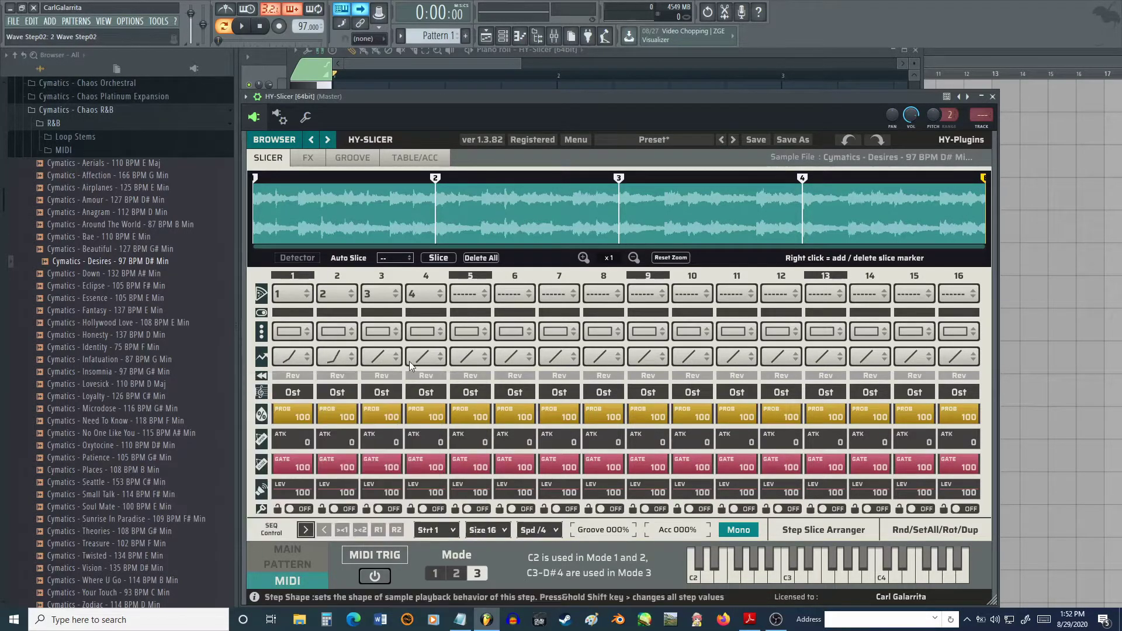
click(388, 358)
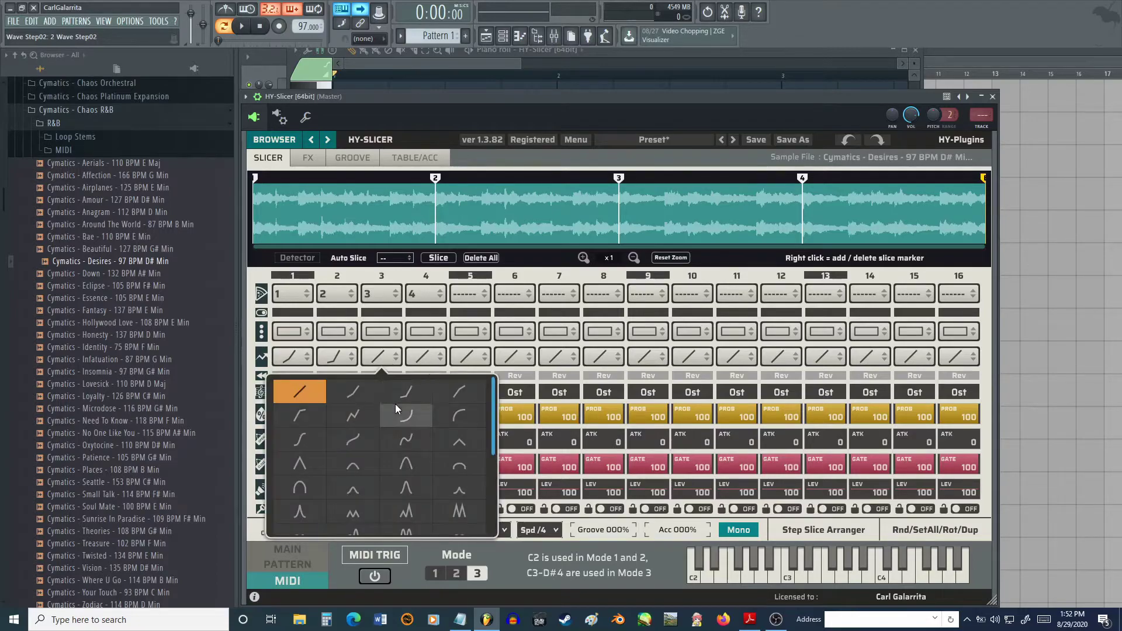
click(468, 388)
click(441, 354)
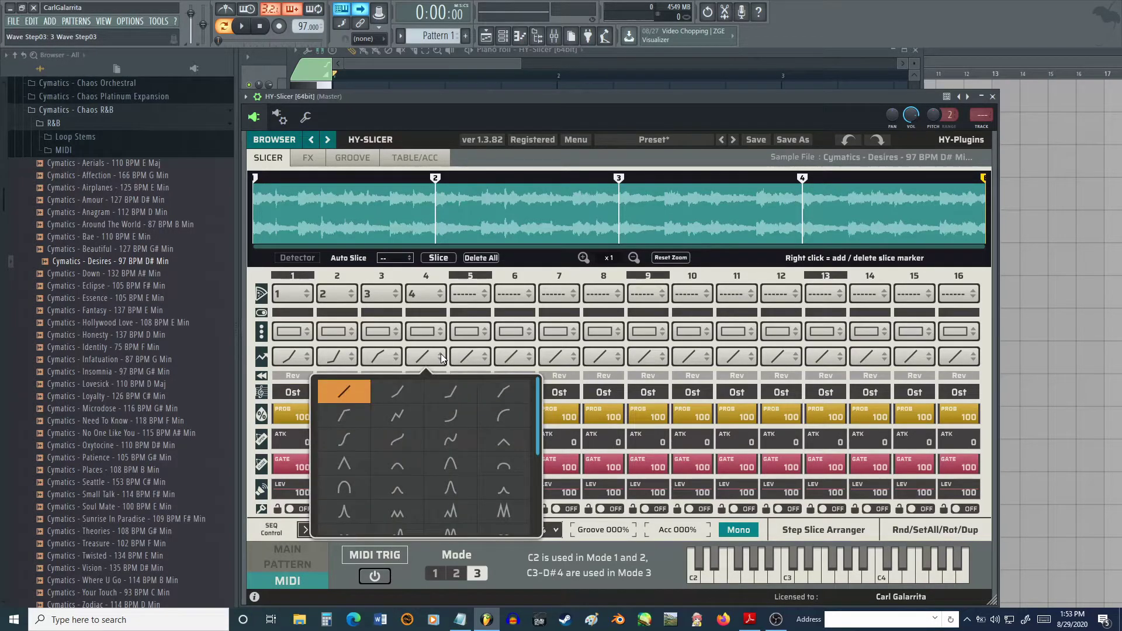
click(398, 419)
key(space)
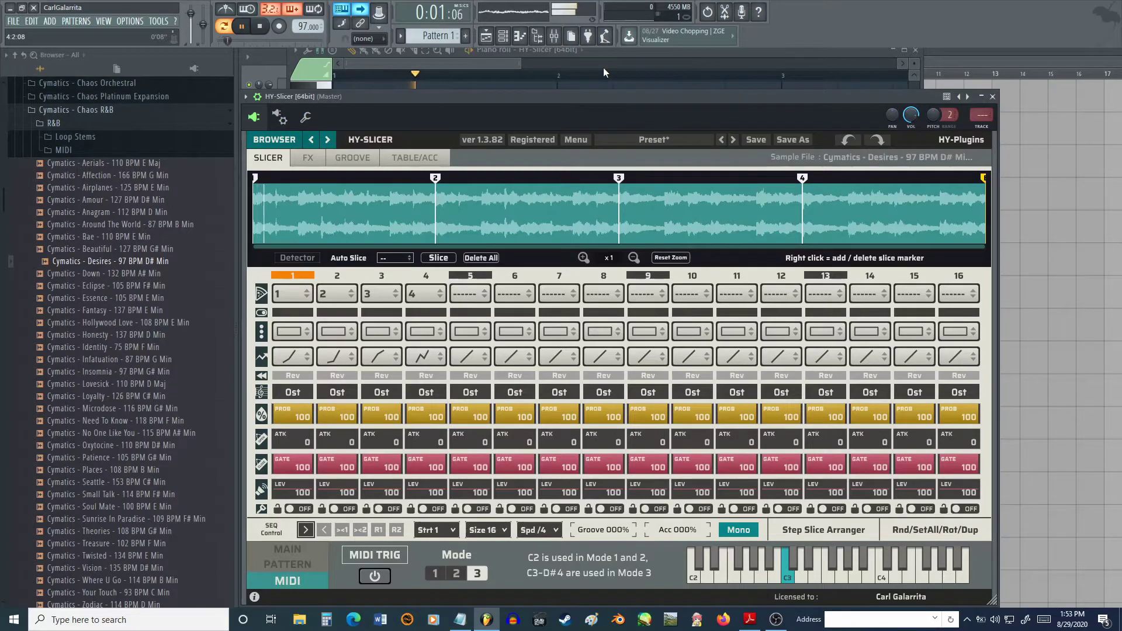
key(space)
- Replace the divided notes in the piano roll with one full-bar C5 in bar 1 and one full-bar C#5 in bar 2
click(495, 62)
right_click(455, 278)
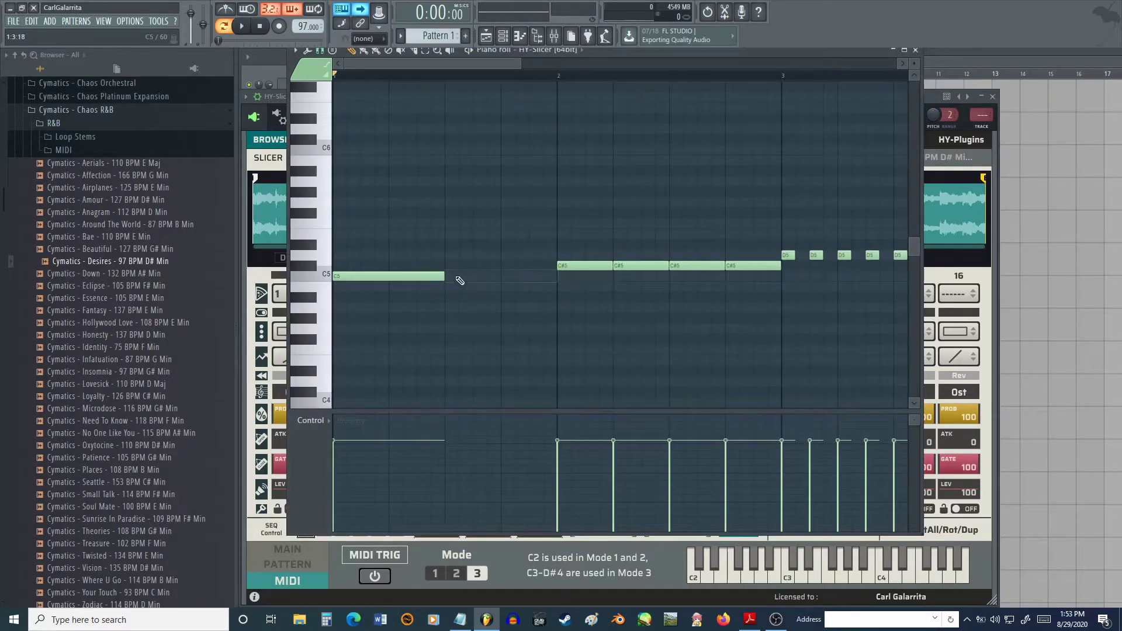
drag(458, 276, 550, 277)
right_click(567, 267)
right_click(640, 266)
right_click(695, 266)
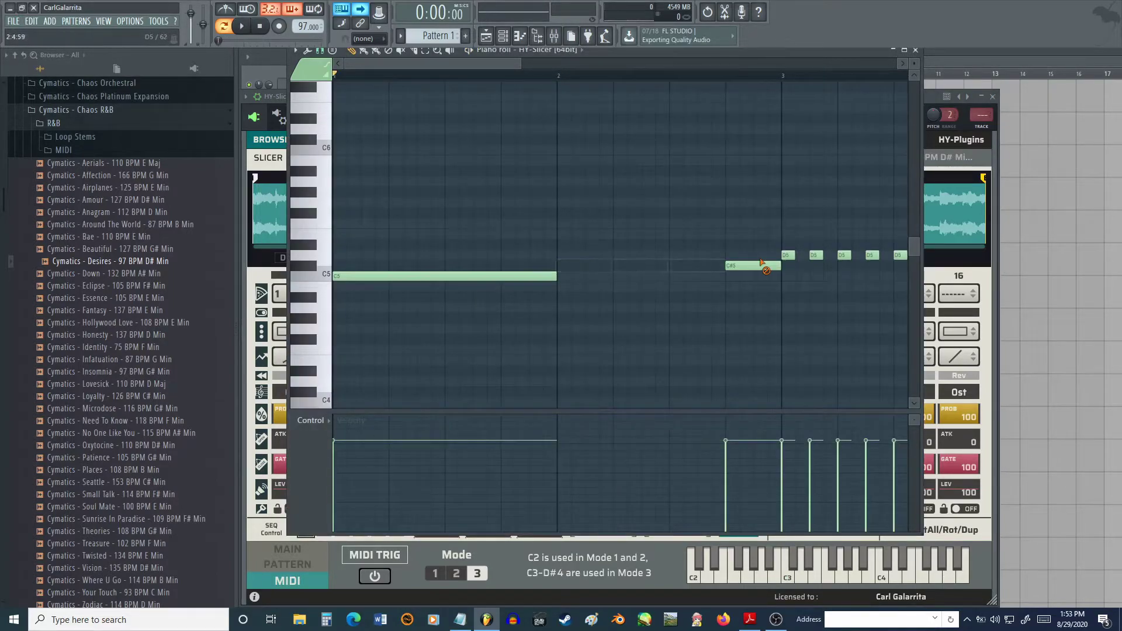
right_click(754, 265)
click(563, 267)
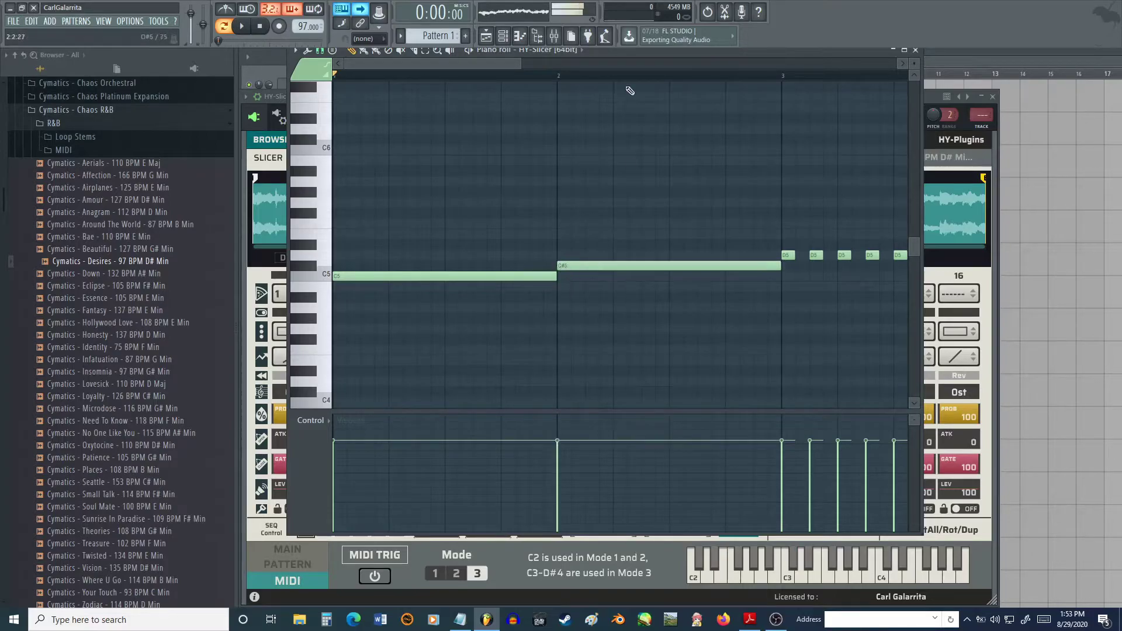
- Delete the short D5 notes in bar 3 and put one full-bar D5 note in their place
drag(496, 69, 596, 73)
right_click(461, 258)
right_click(489, 255)
right_click(657, 256)
right_click(629, 256)
right_click(601, 255)
right_click(573, 255)
right_click(545, 255)
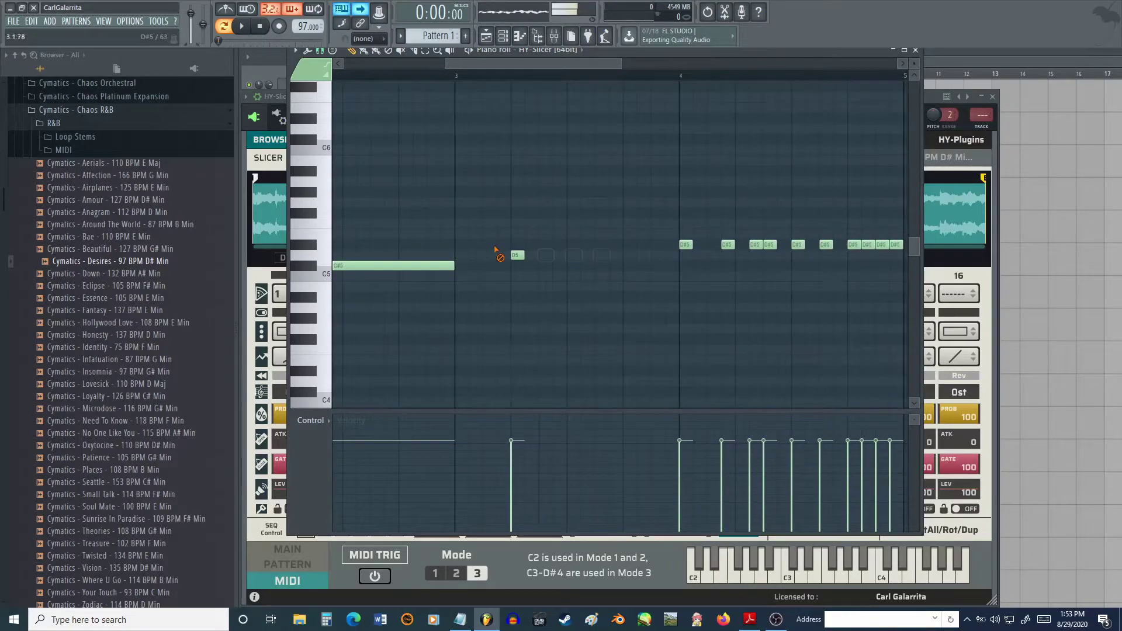
click(459, 256)
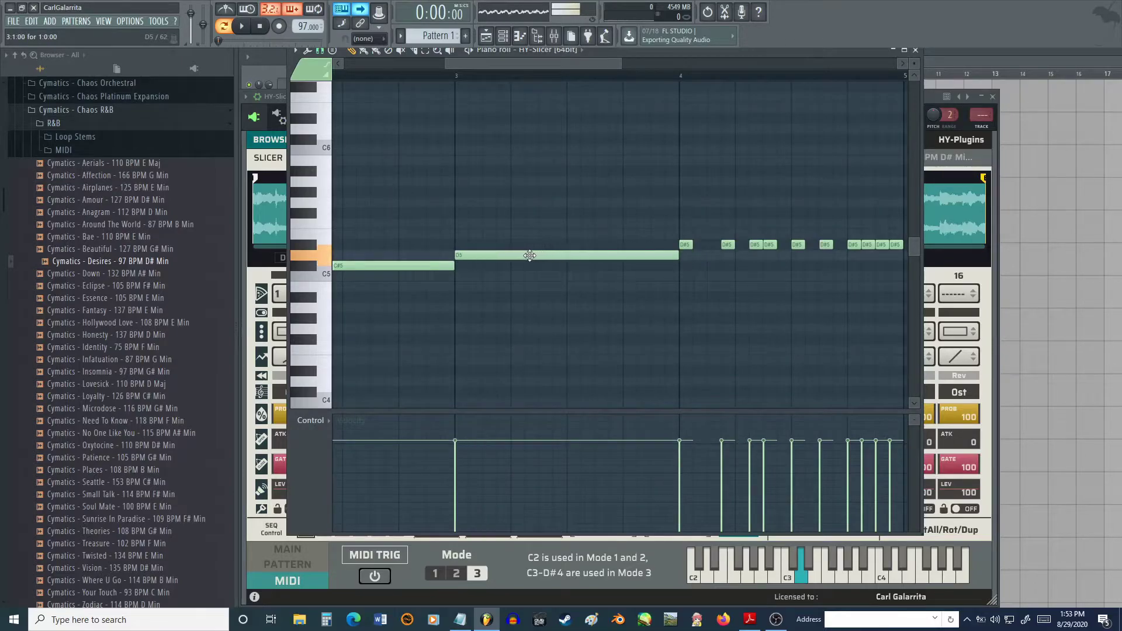
- Delete the ten short D#5 notes in bar 4 and put one full-bar D#5 note in their place
right_click(684, 245)
right_click(727, 244)
right_click(755, 244)
right_click(769, 244)
right_click(797, 244)
right_click(825, 244)
right_click(853, 245)
right_click(866, 244)
right_click(881, 245)
right_click(894, 244)
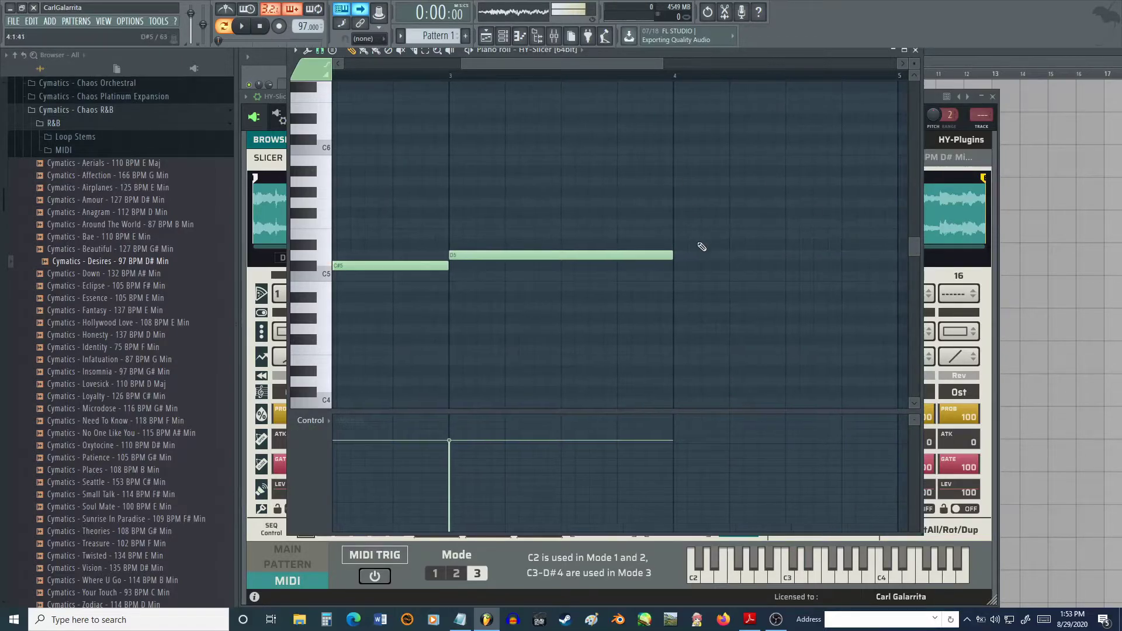
click(674, 246)
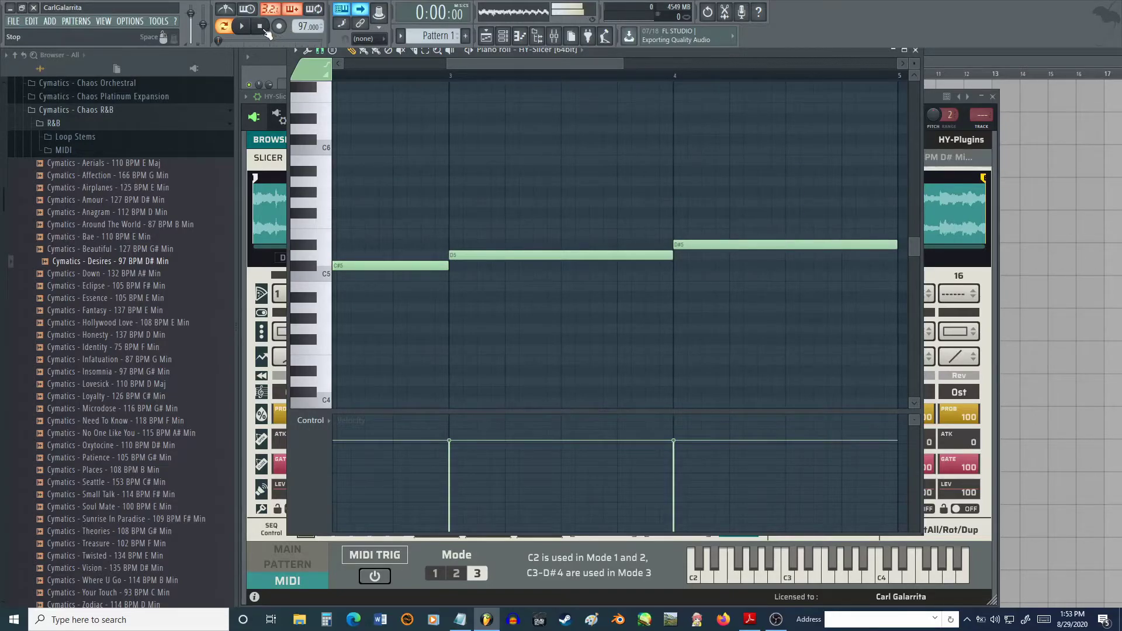
- Play the full-bar note pattern from bar 1 and stop it
drag(565, 69, 282, 65)
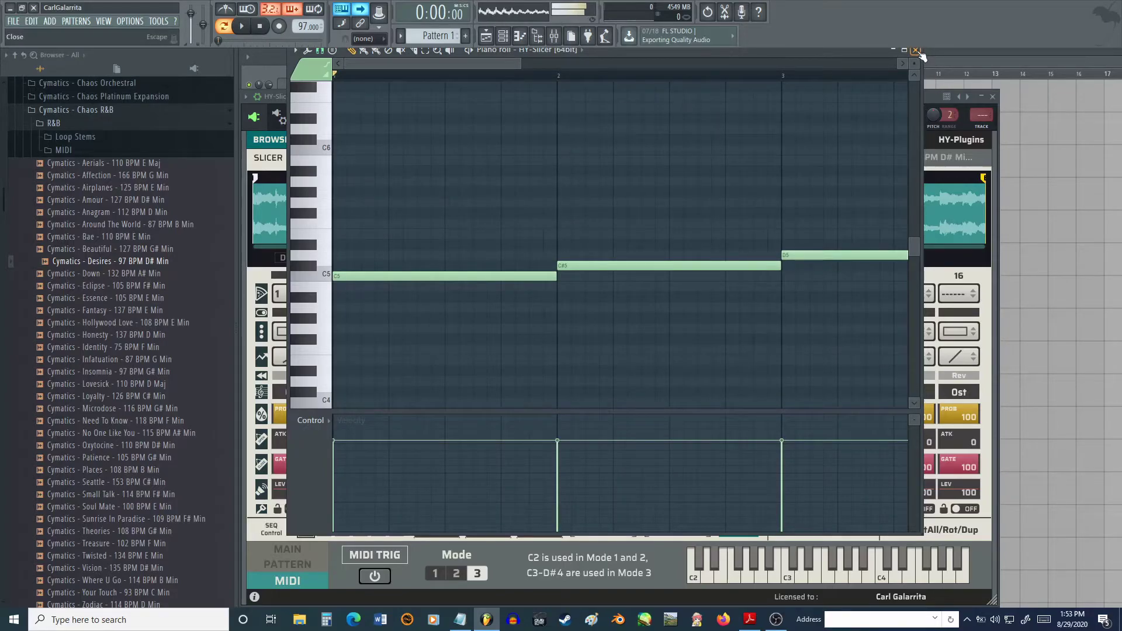
click(266, 29)
key(space)
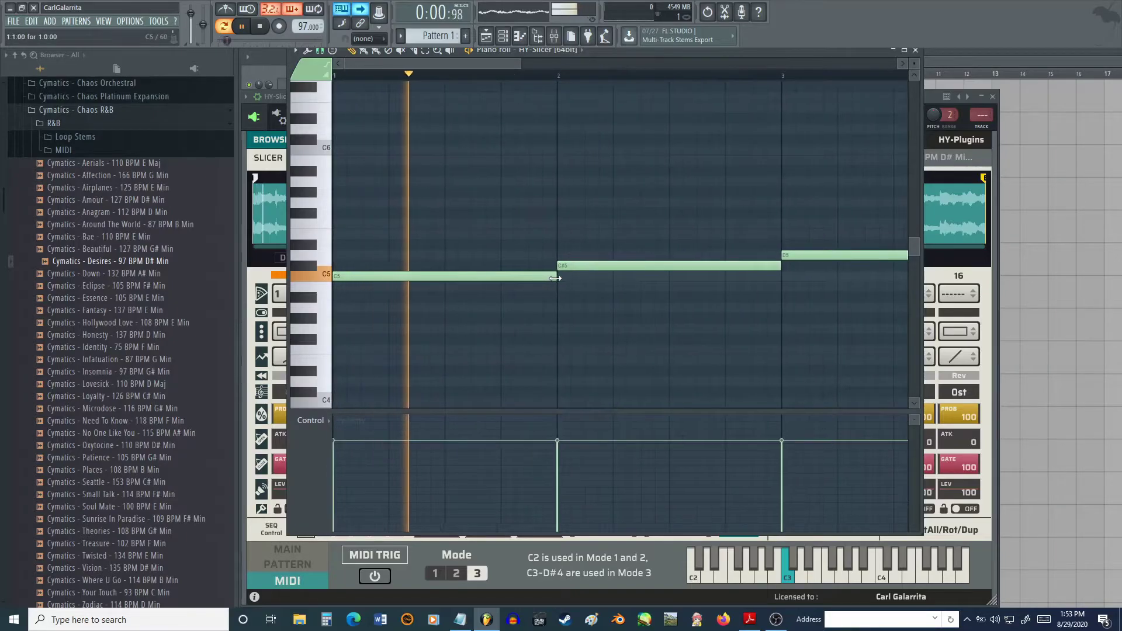
key(space)
- Shorten the C5 note in bar 1 to half a bar and add two shorter C5 notes in the second half
drag(554, 273, 443, 270)
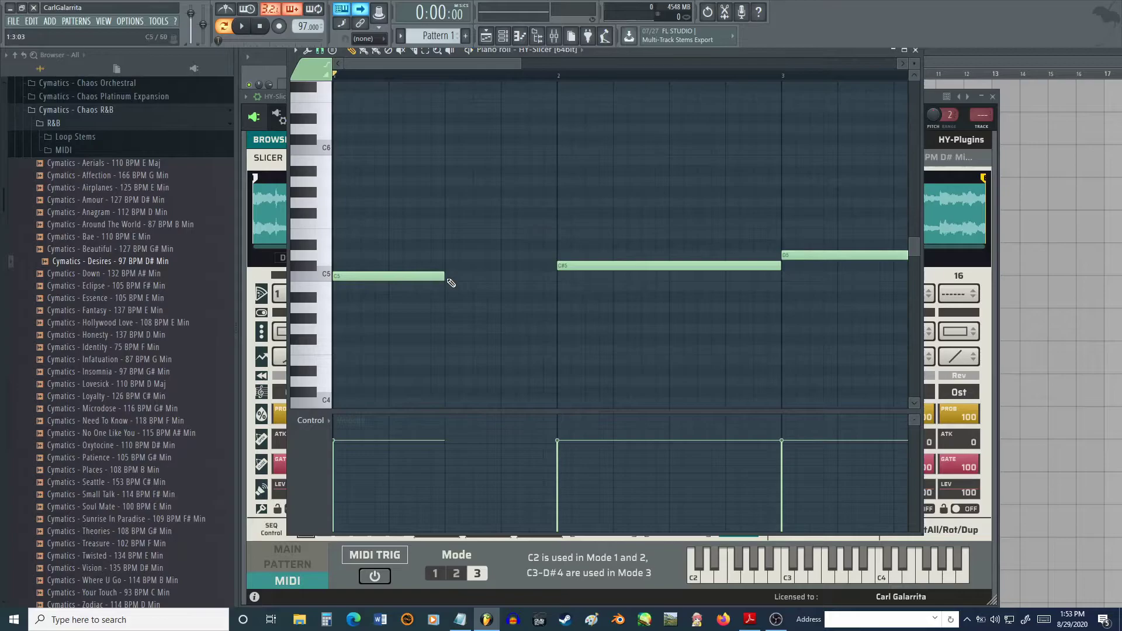
click(465, 277)
drag(570, 280, 488, 277)
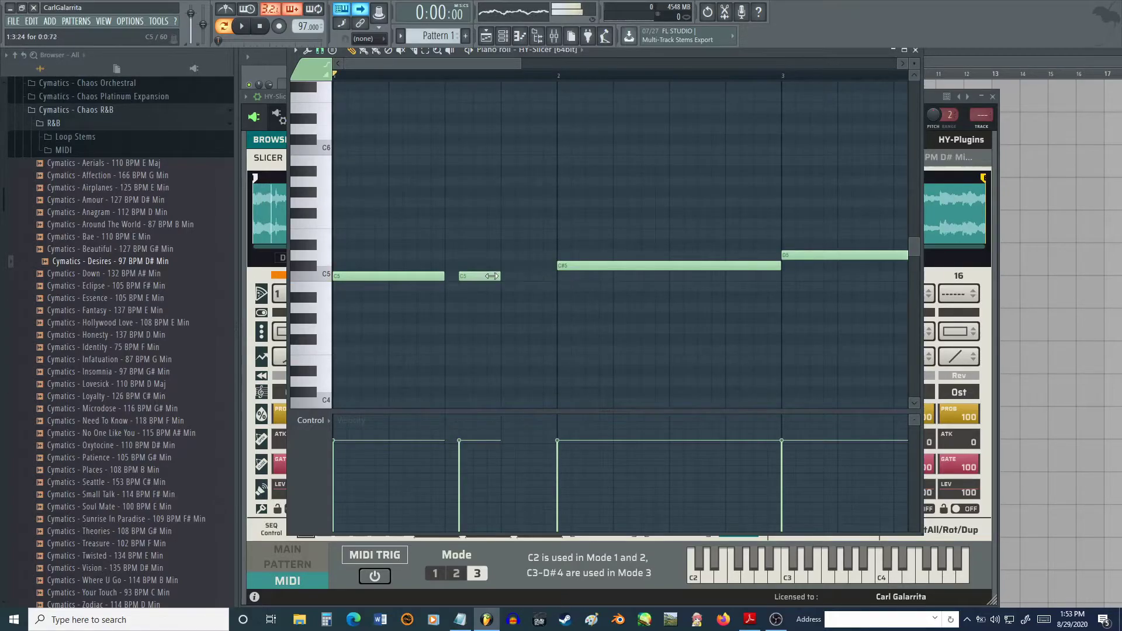
click(531, 277)
click(539, 277)
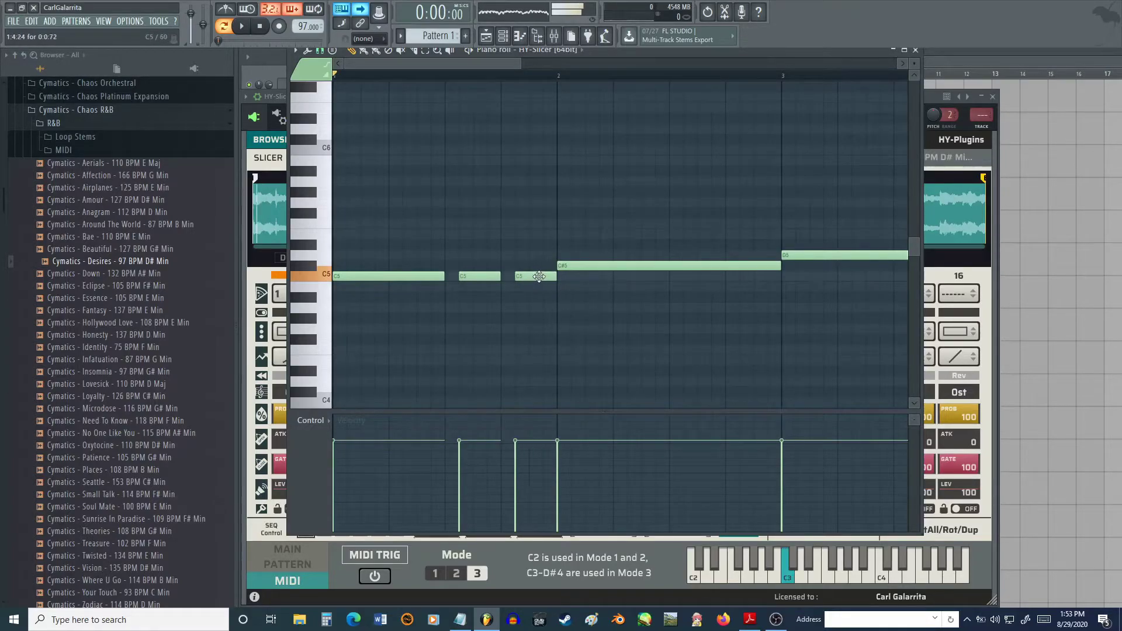
drag(536, 275, 551, 276)
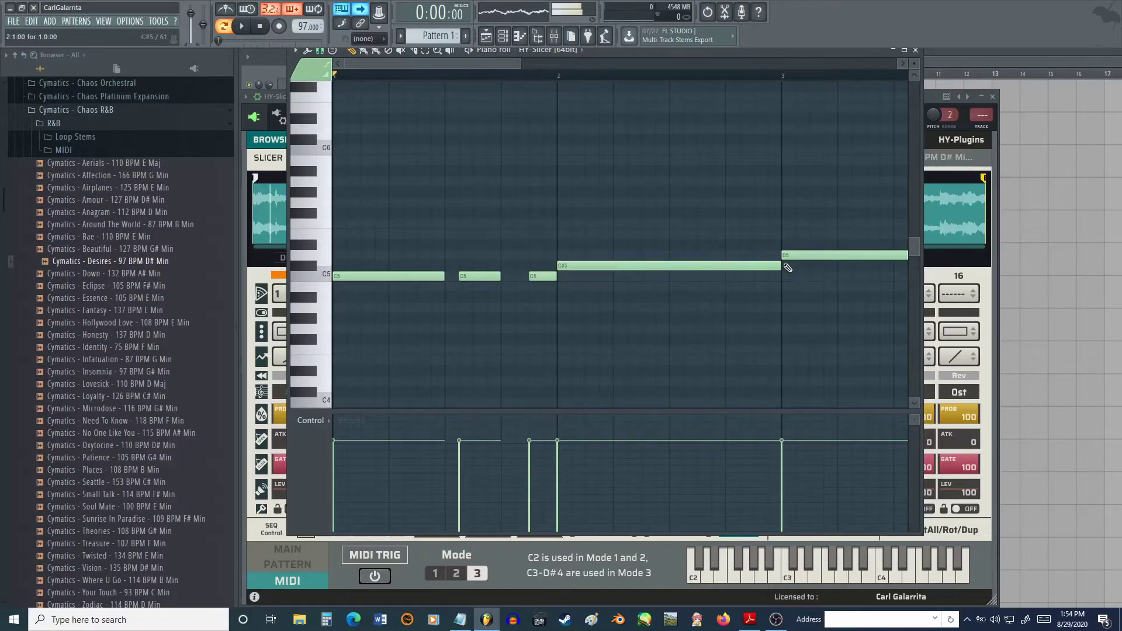
- Shorten the C#5 note in bar 2 to a quarter bar and add five shorter C#5 notes after it
drag(781, 265, 598, 264)
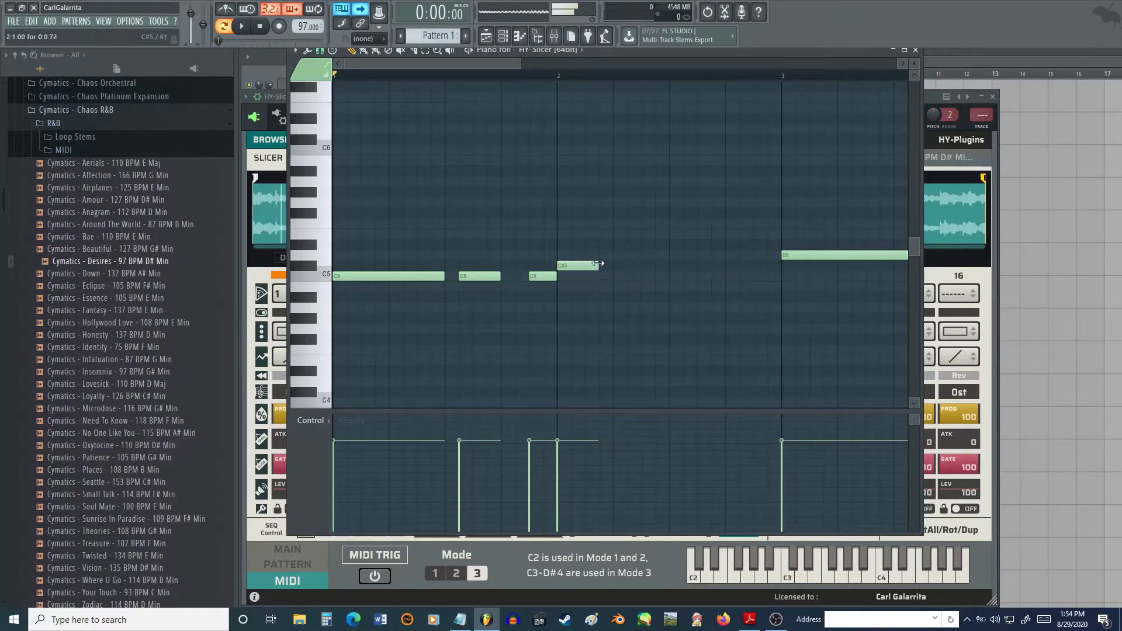
click(642, 267)
drag(681, 267, 641, 265)
click(656, 266)
click(685, 266)
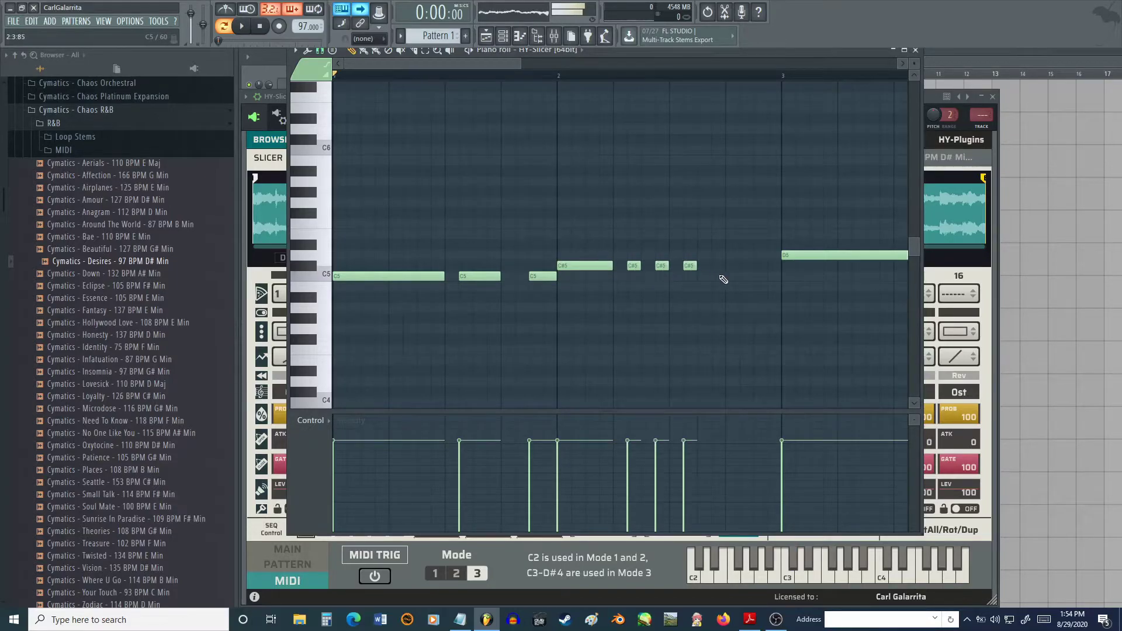
click(713, 266)
- Shorten the D5 note in bar 3 to a quarter bar and fill the rest with five shorter D5 notes
drag(500, 61, 611, 76)
drag(663, 253, 485, 252)
click(527, 255)
mouse_move(576, 255)
mouse_down()
mouse_move(558, 254)
mouse_move(586, 261)
mouse_up()
click(563, 255)
click(602, 255)
right_click(600, 254)
click(588, 256)
click(616, 256)
click(643, 256)
- Shorten the D#5 note in bar 4 and add several short D#5 notes across the rest of the bar
drag(550, 62, 603, 62)
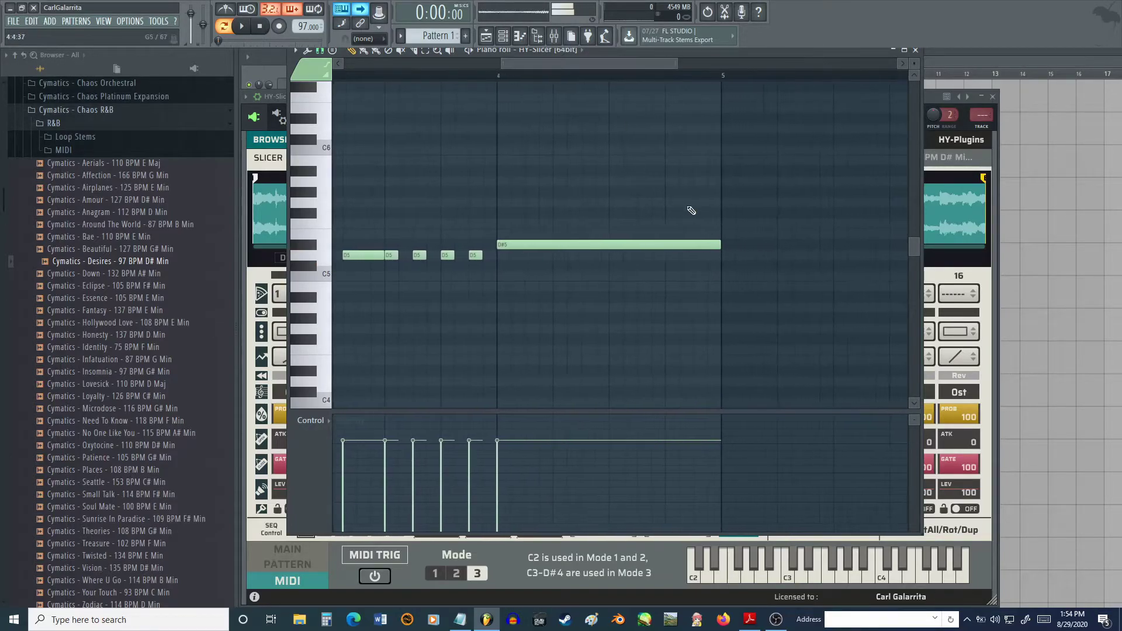
mouse_move(723, 244)
mouse_down()
mouse_move(512, 252)
mouse_move(722, 246)
mouse_up()
click(529, 246)
click(585, 245)
click(606, 248)
click(627, 245)
click(669, 245)
click(698, 245)
- Play the pattern and set the HY-Slicer pitches of steps 1 to 4 to +12, -10, +16 and -12 semitones
key(space)
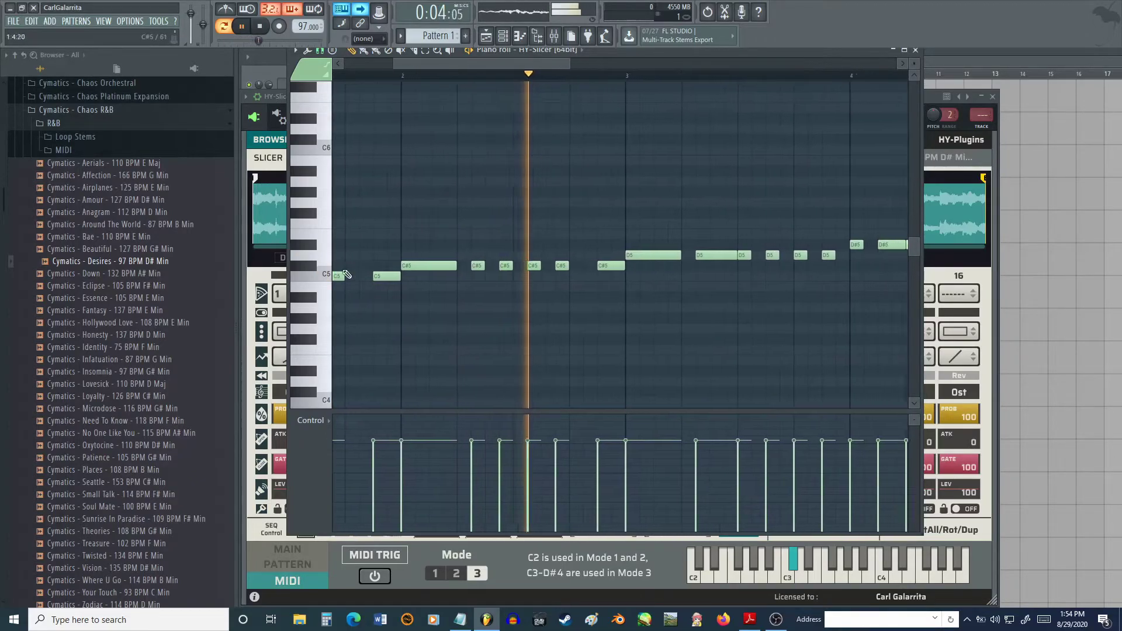
click(254, 273)
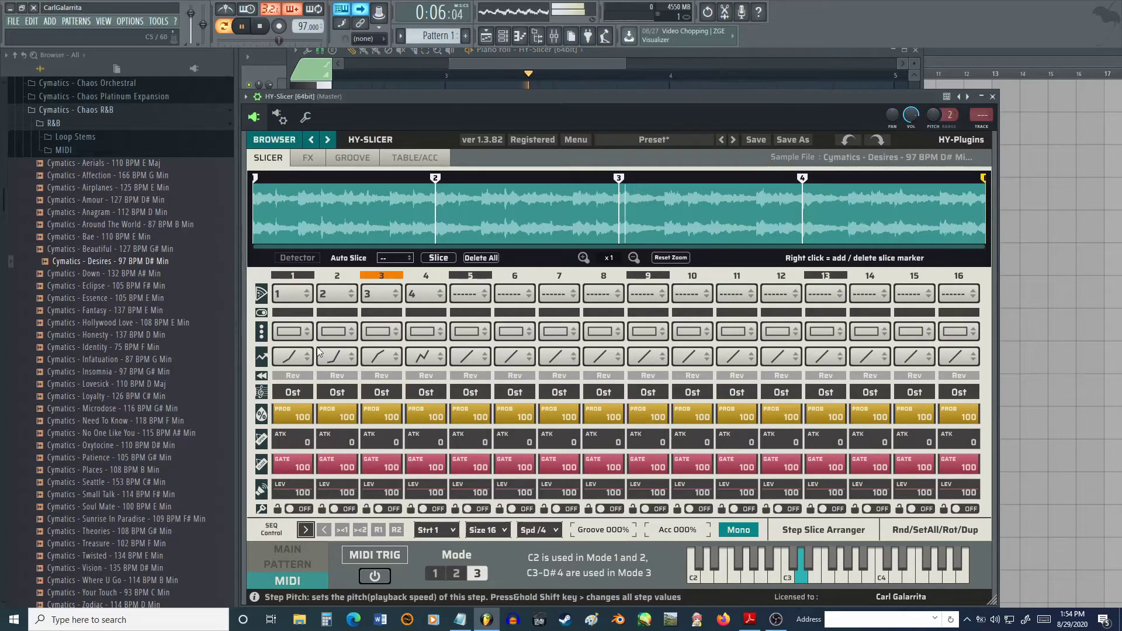
mouse_move(300, 396)
mouse_down()
mouse_move(299, 380)
mouse_move(353, 410)
mouse_move(381, 373)
mouse_move(426, 410)
mouse_up()
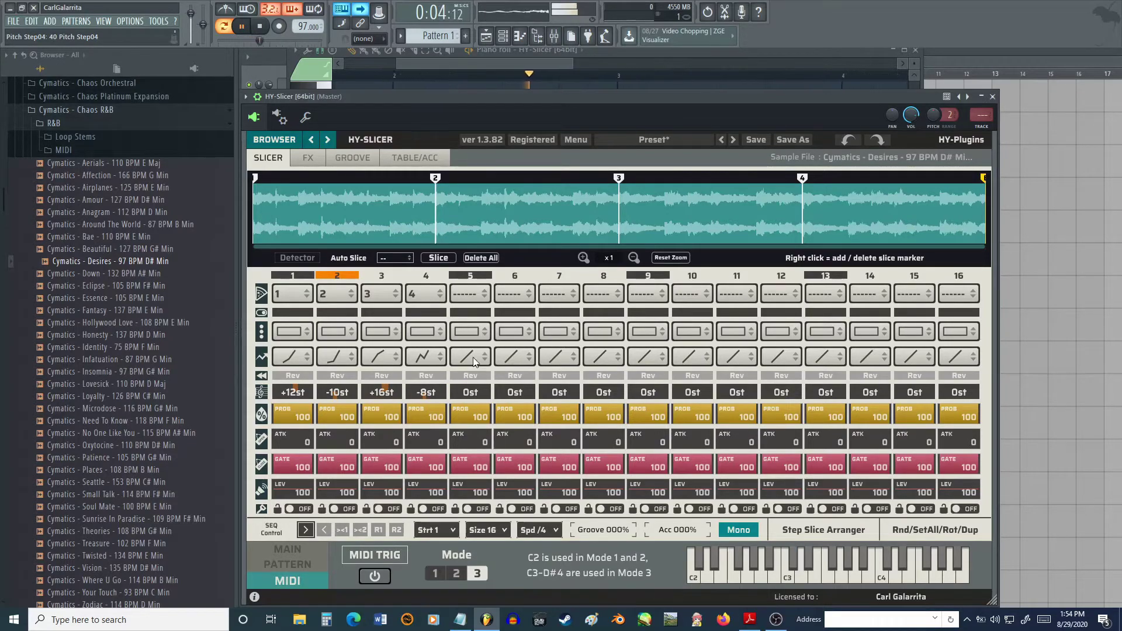
drag(426, 392, 426, 402)
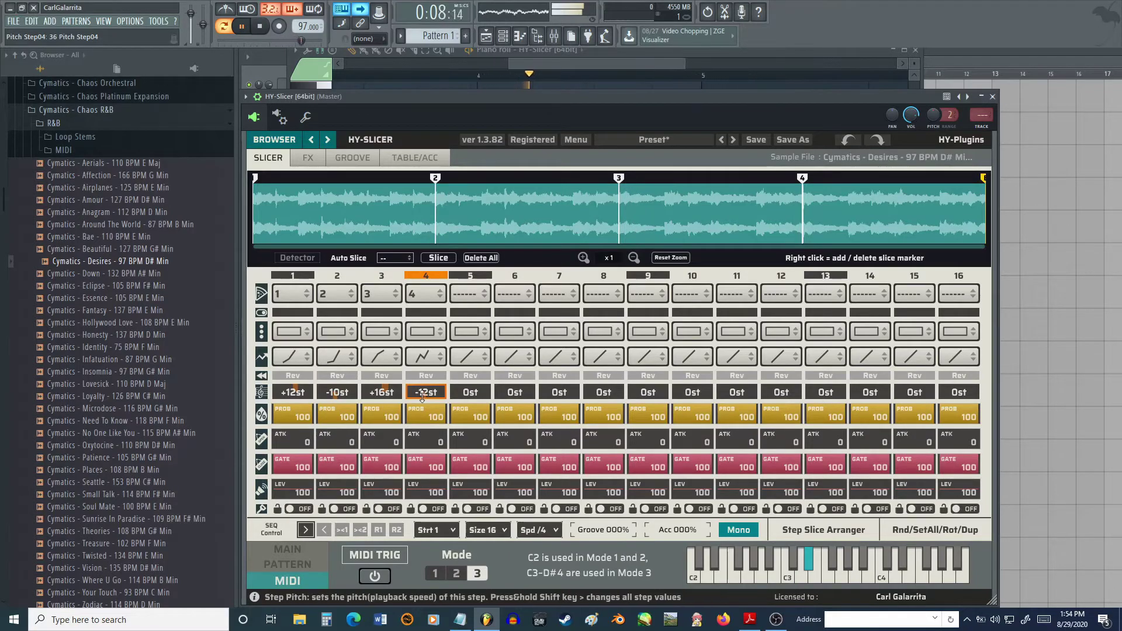
- Reset the pitch of steps 1 to 4 to 0 semitones
double_click(426, 392)
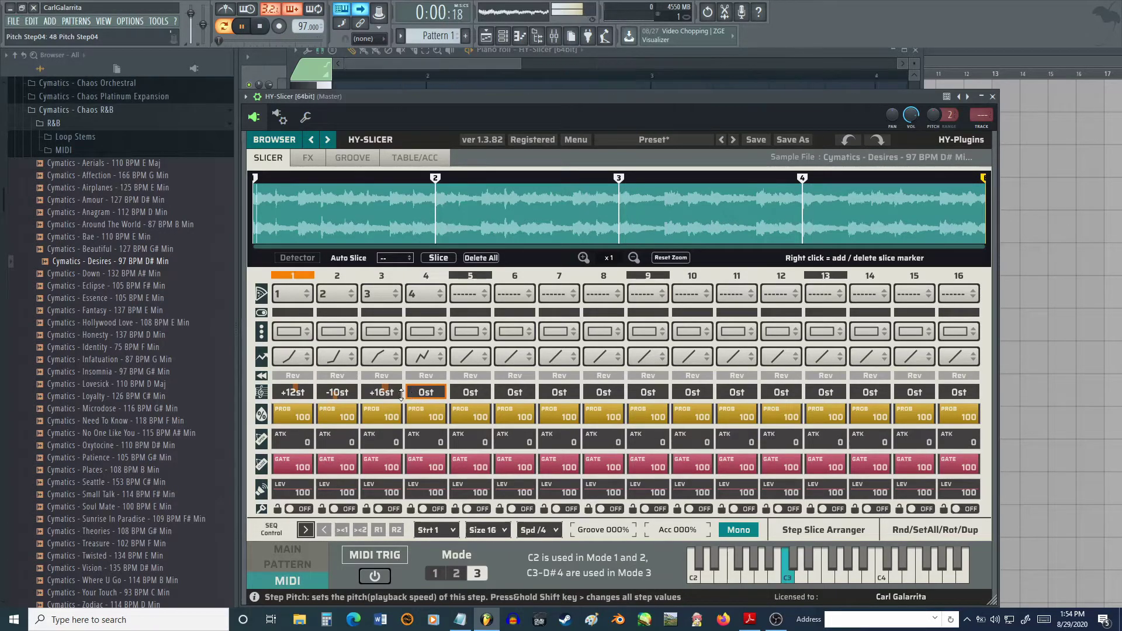
double_click(295, 393)
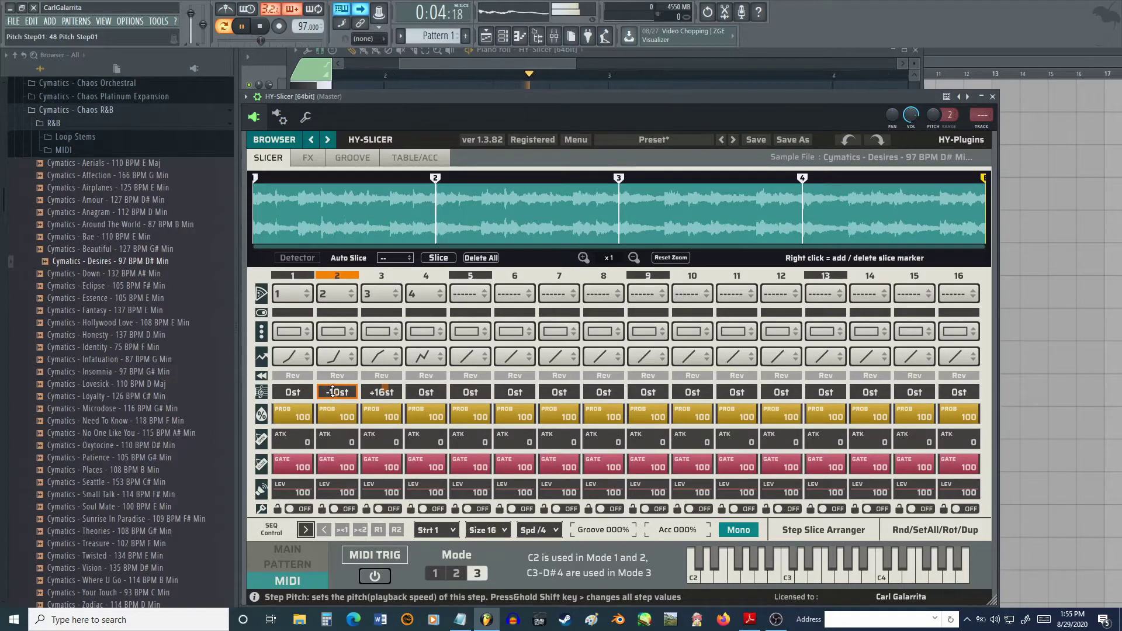
double_click(334, 393)
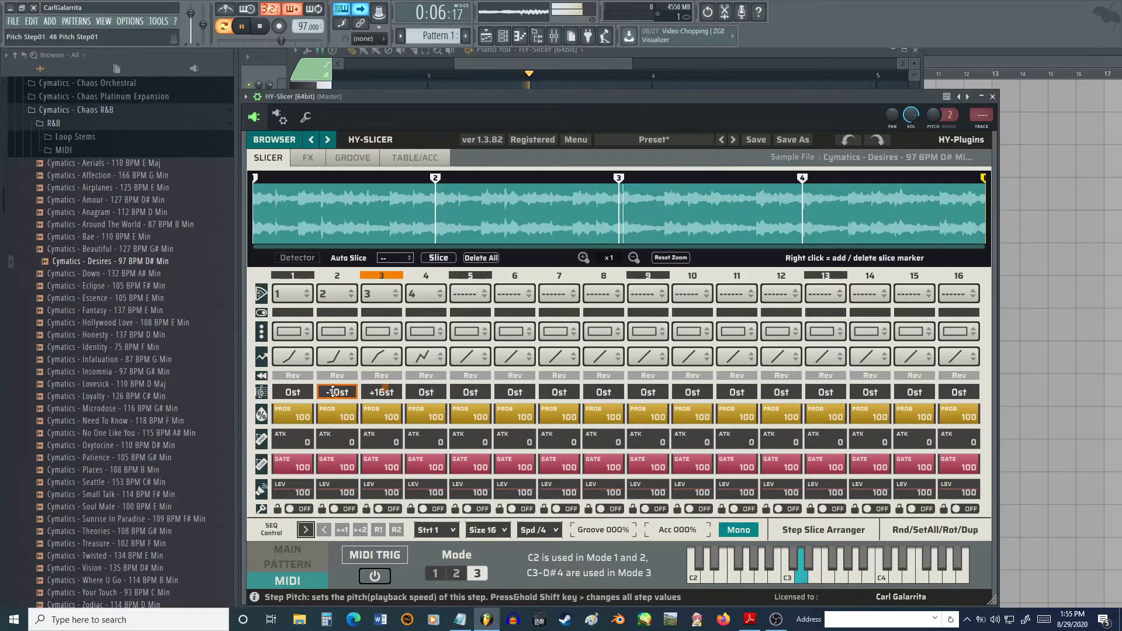
double_click(381, 392)
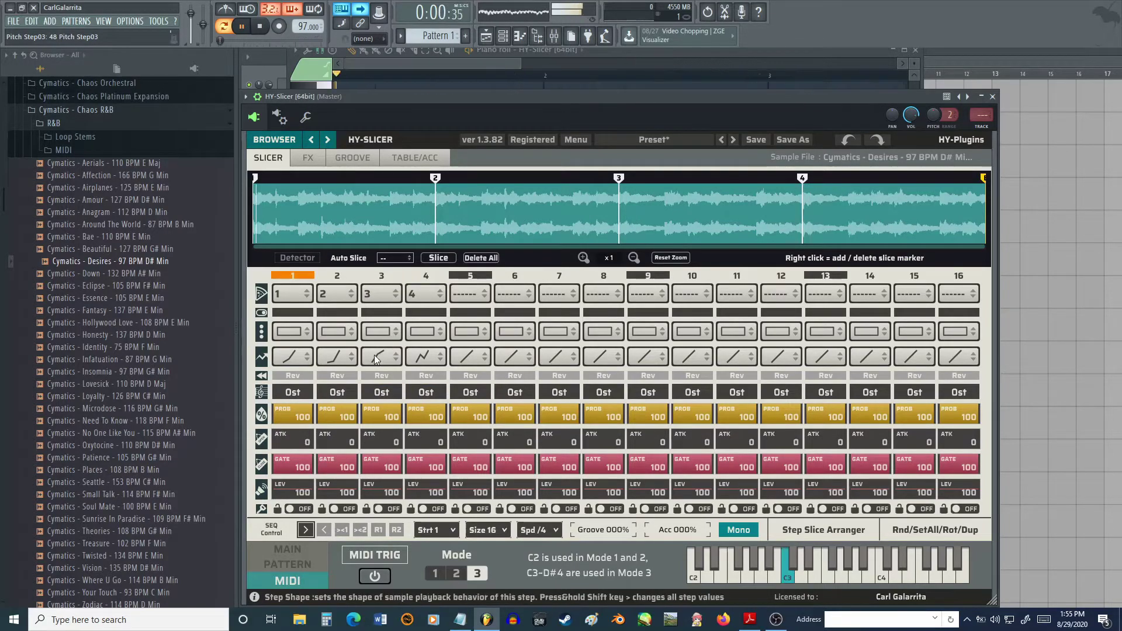
- Turn on reverse playback for steps 1, 2 and 3, set step 1's attack to 35, and stop playback
click(311, 375)
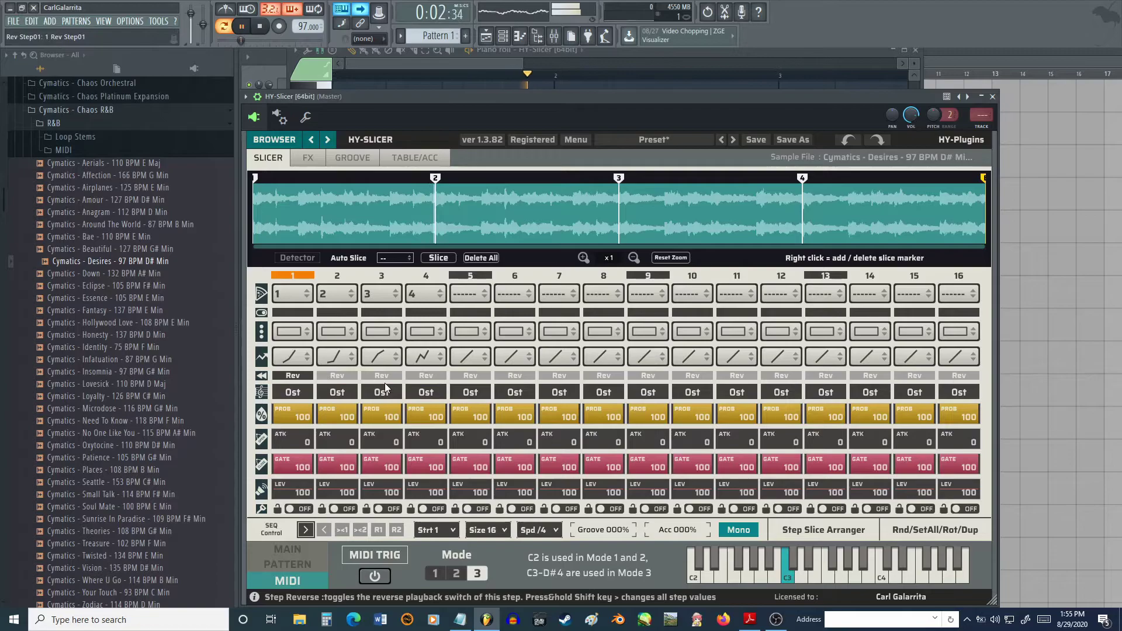
click(346, 375)
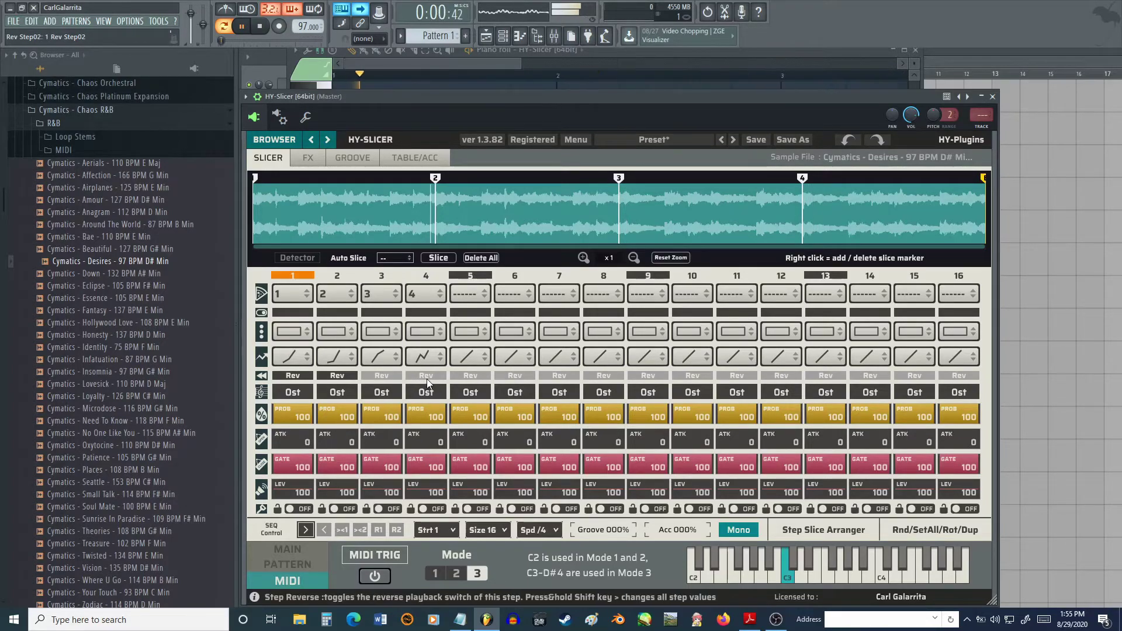
click(298, 375)
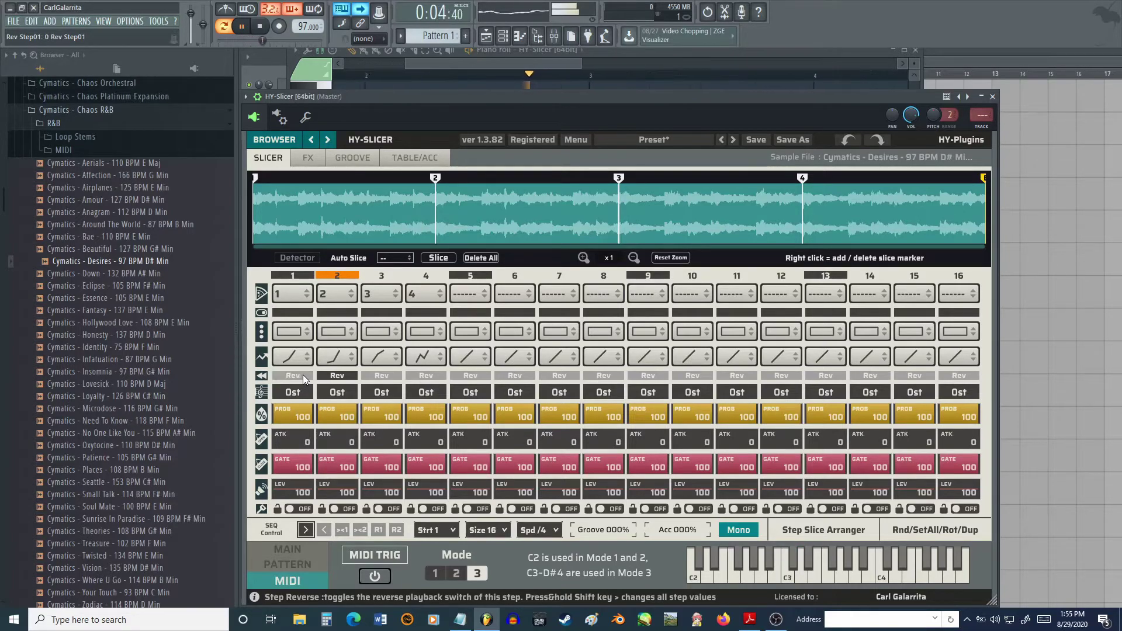
click(384, 377)
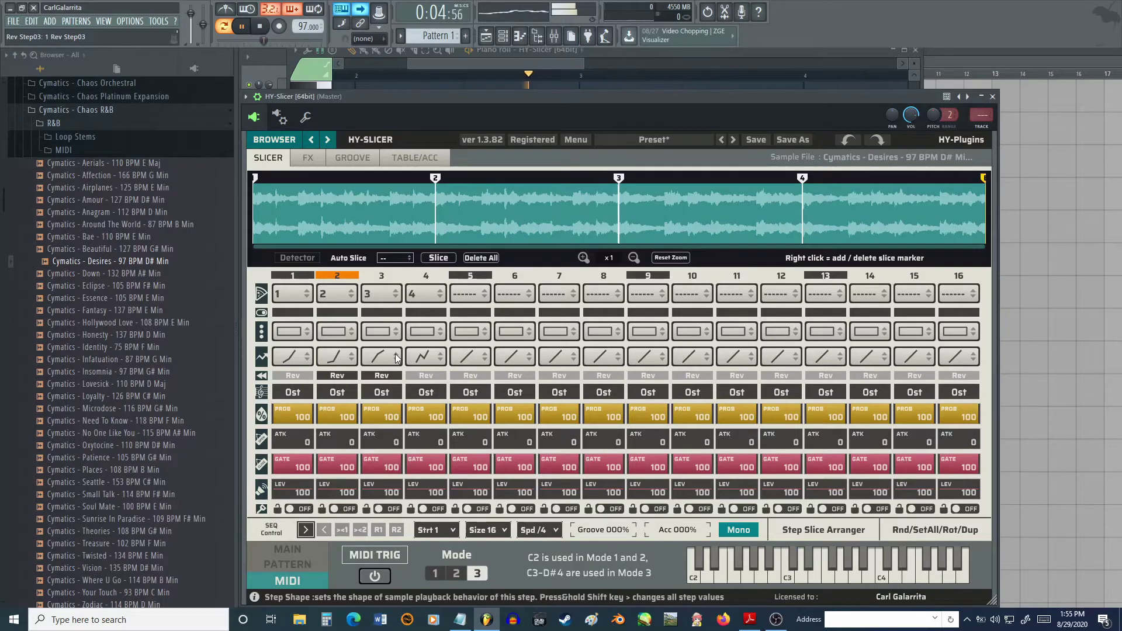
click(300, 376)
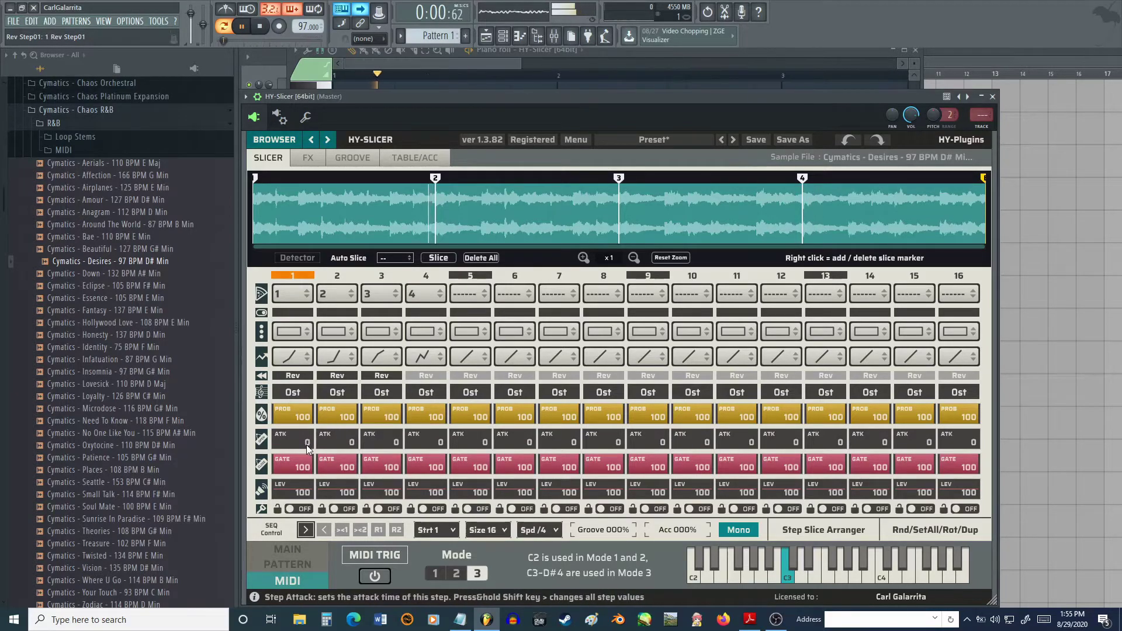
drag(304, 430, 306, 435)
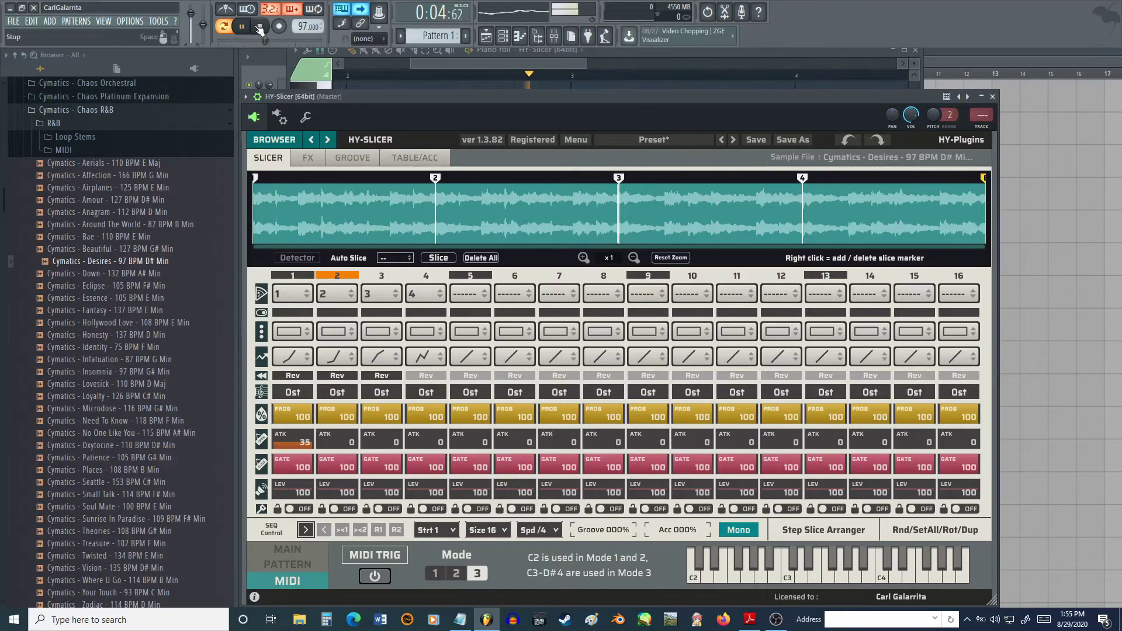
key(space)
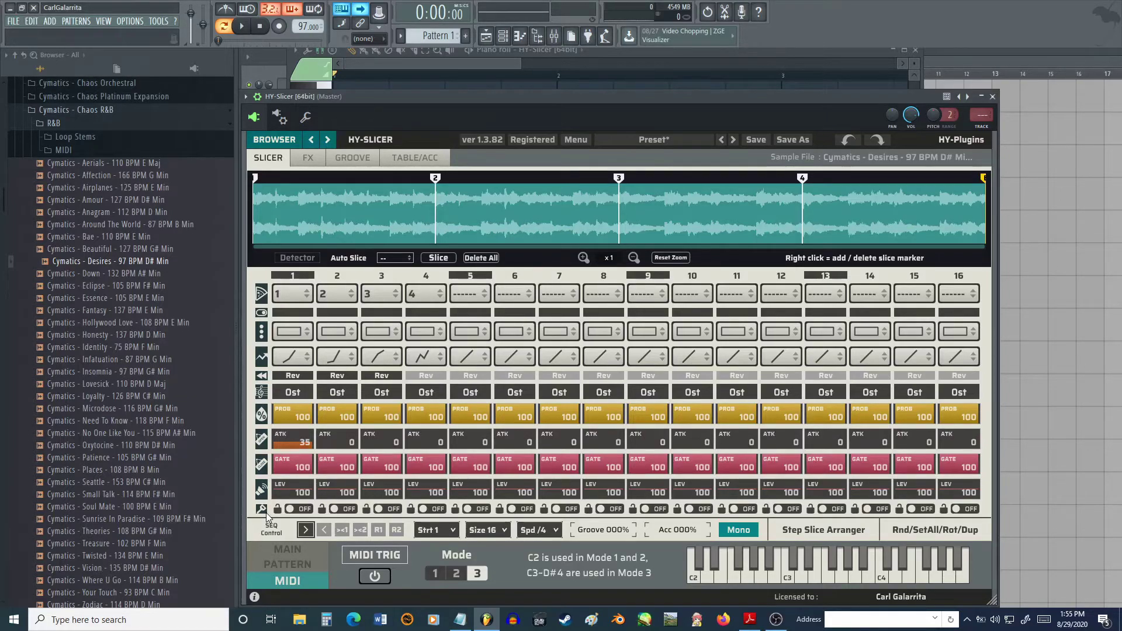
- Lock step 1 and set its attack to 26
click(304, 509)
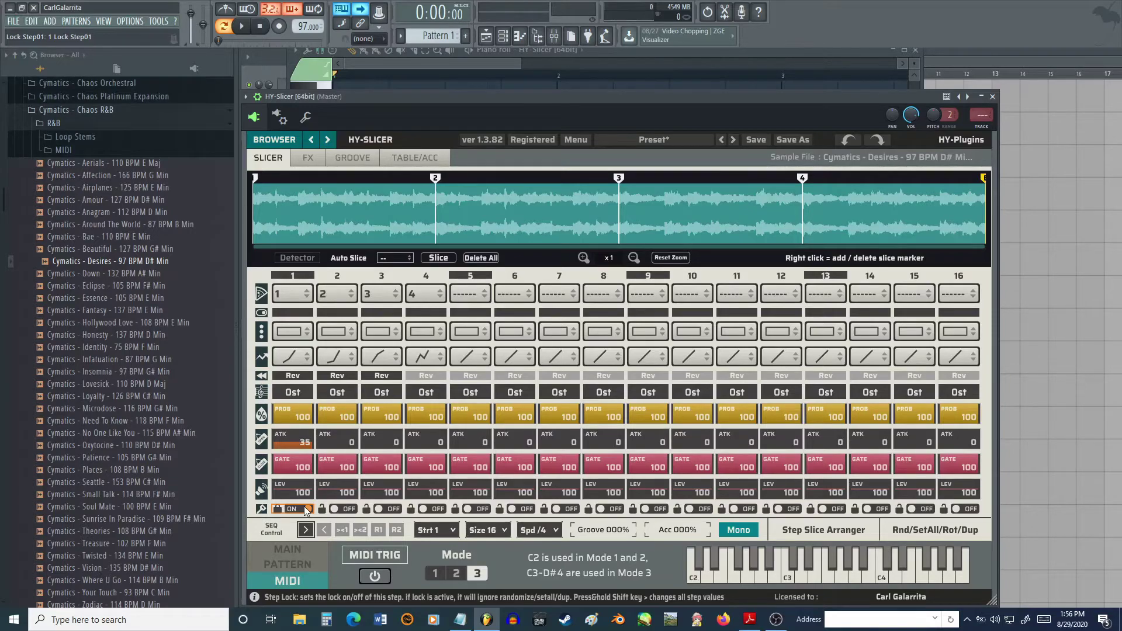
drag(298, 479, 293, 470)
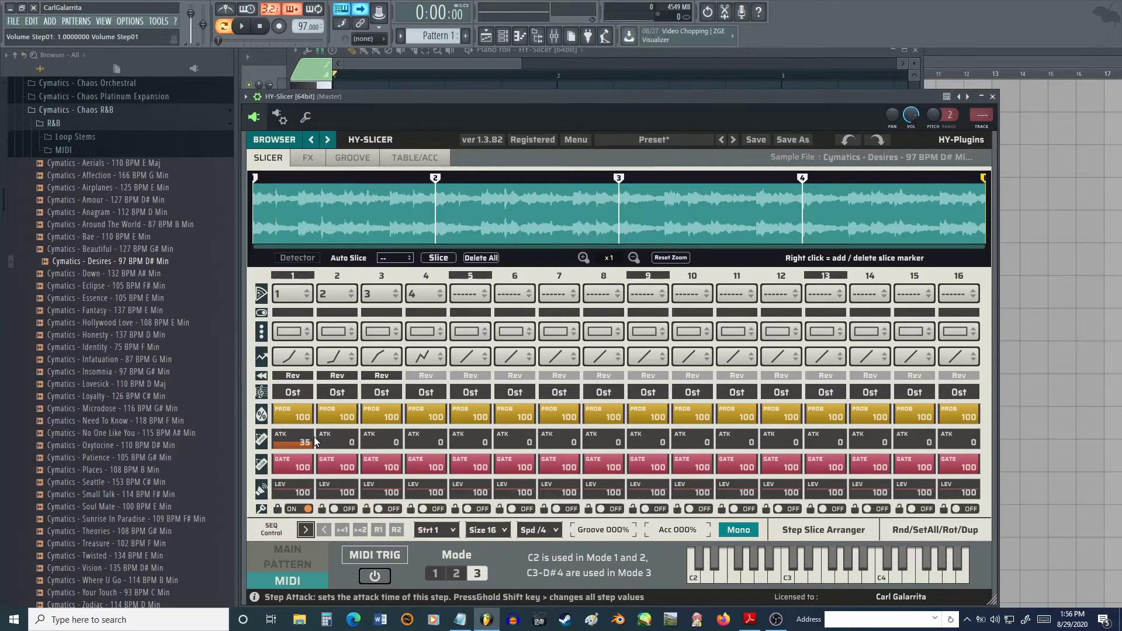
click(290, 441)
drag(289, 440, 292, 442)
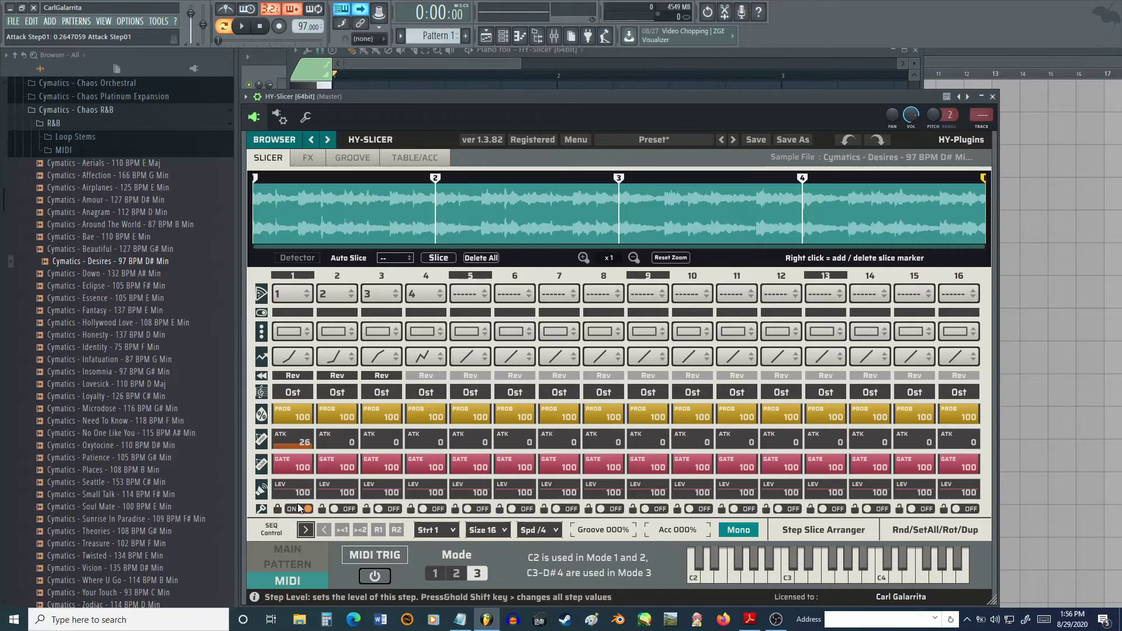
- View the randomize, set-all, rotate and duplicate options, and unlock step 1
click(841, 532)
click(851, 532)
click(293, 511)
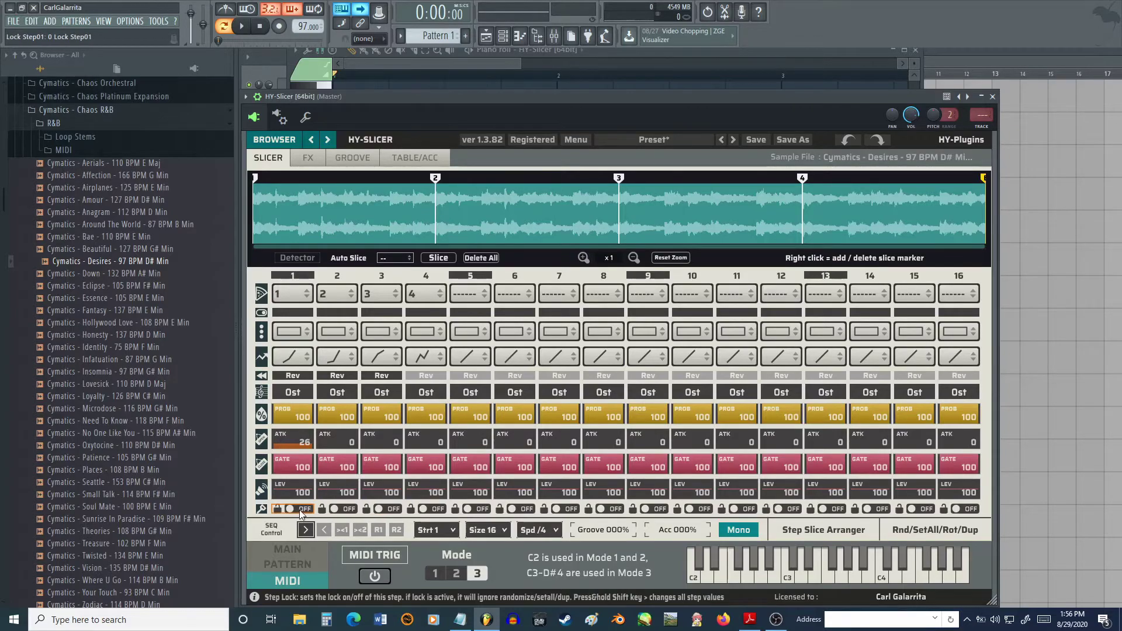
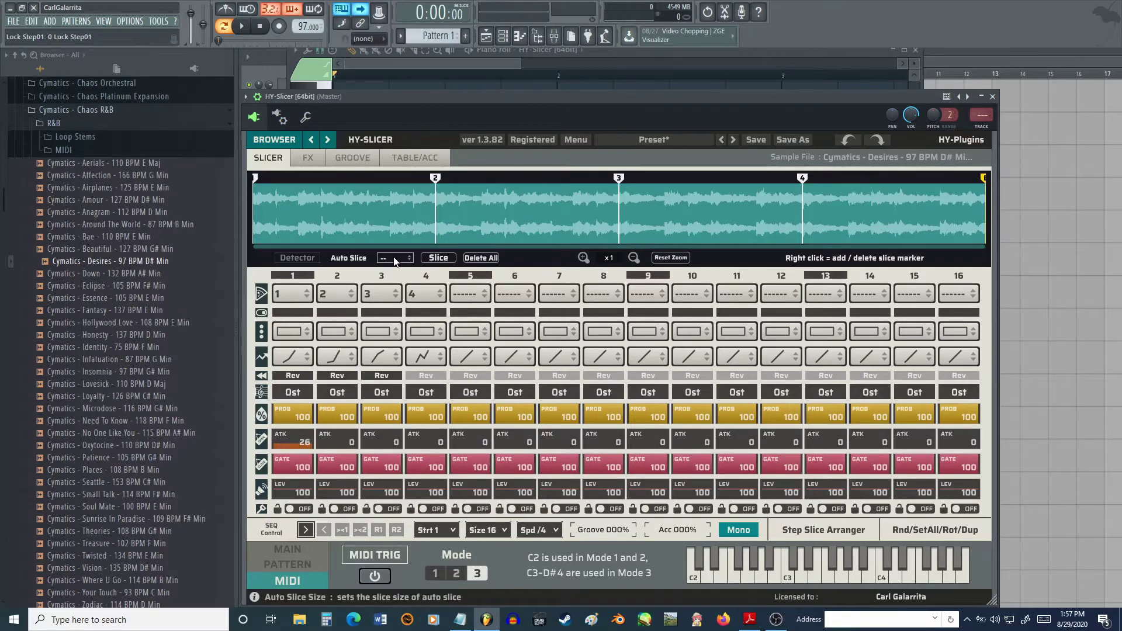
- Delete all slice markers and detect new slice points with the detector sensitivity at about the middle
click(314, 261)
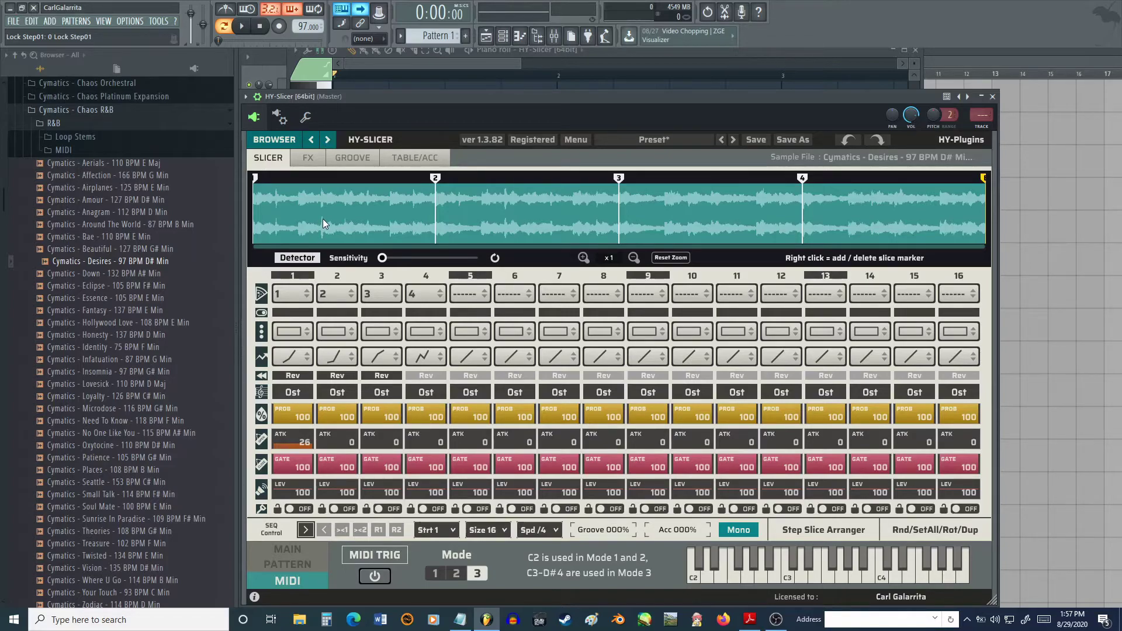
click(297, 258)
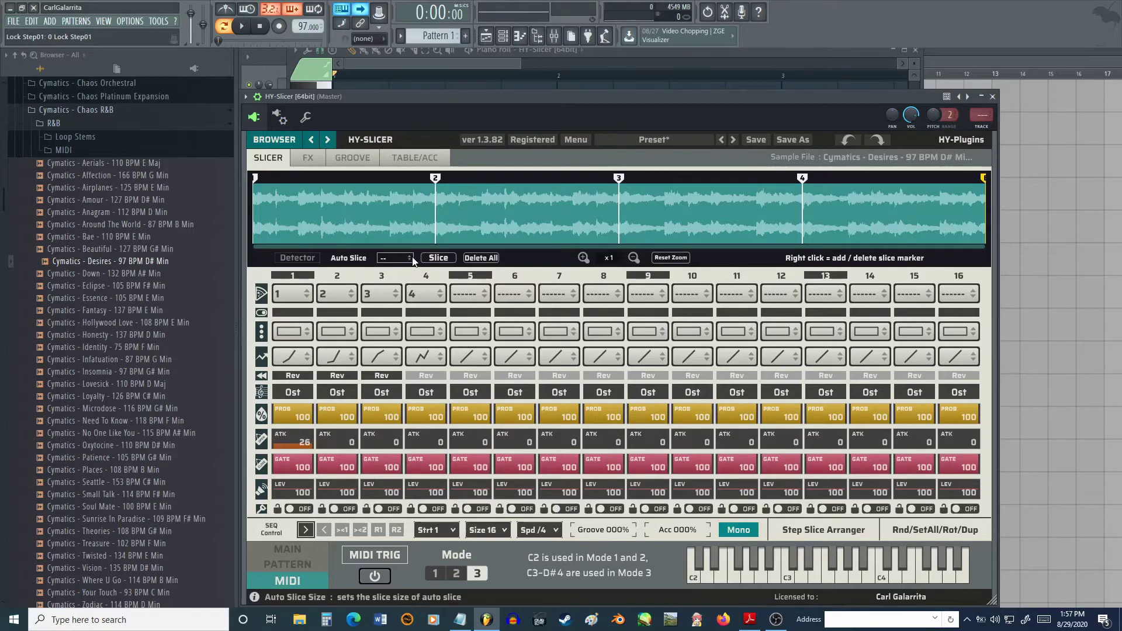
click(482, 259)
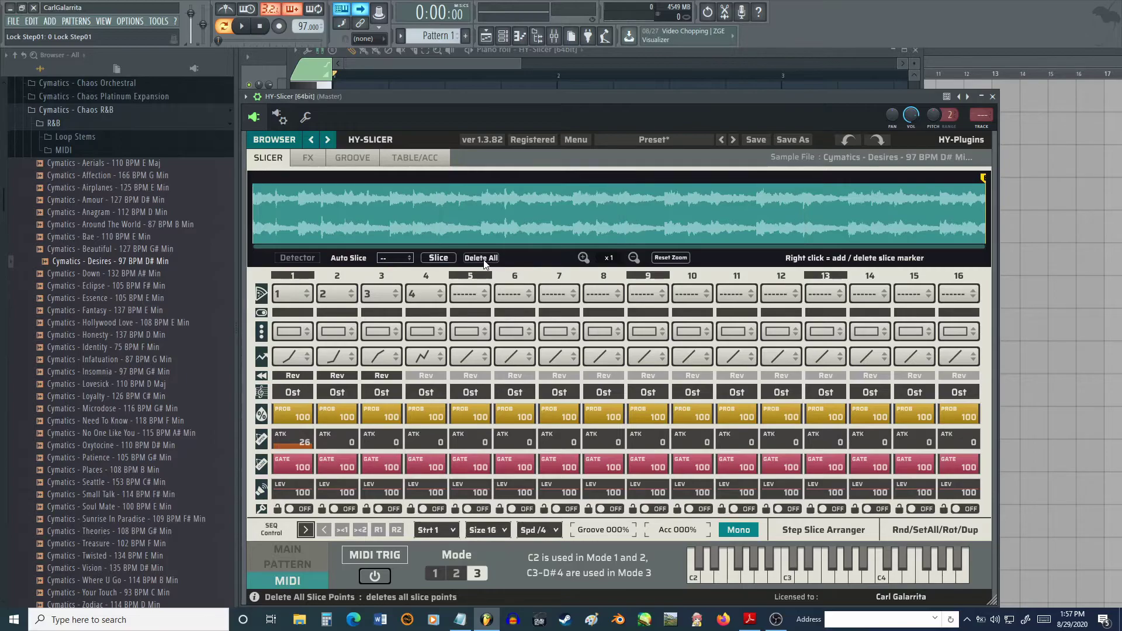
click(296, 258)
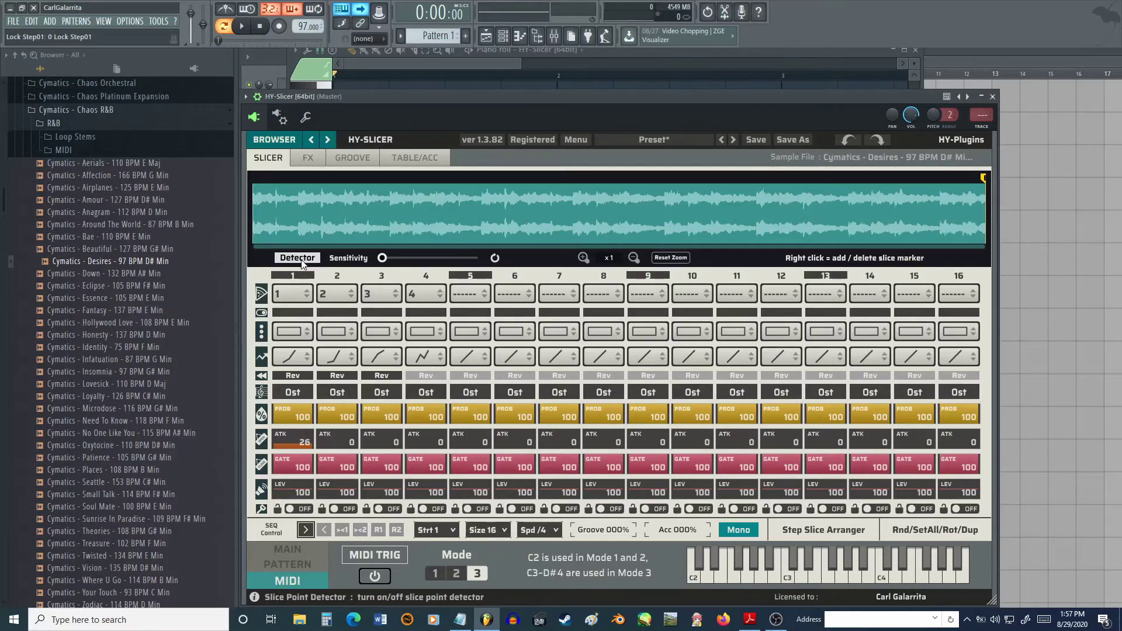
drag(383, 259, 427, 262)
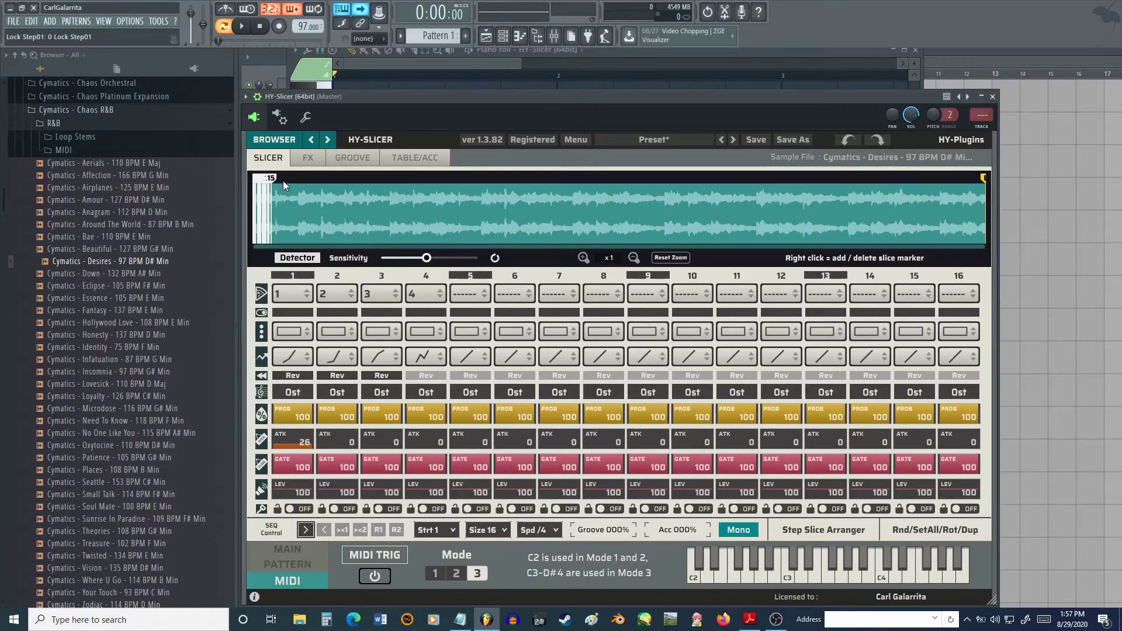
- Spread slice markers 15 down to 8 across the waveform, and reset the markers to their detected positions
mouse_move(273, 182)
mouse_down()
mouse_move(872, 194)
mouse_move(849, 194)
mouse_up()
drag(271, 179, 756, 189)
drag(278, 181, 643, 188)
drag(275, 180, 509, 187)
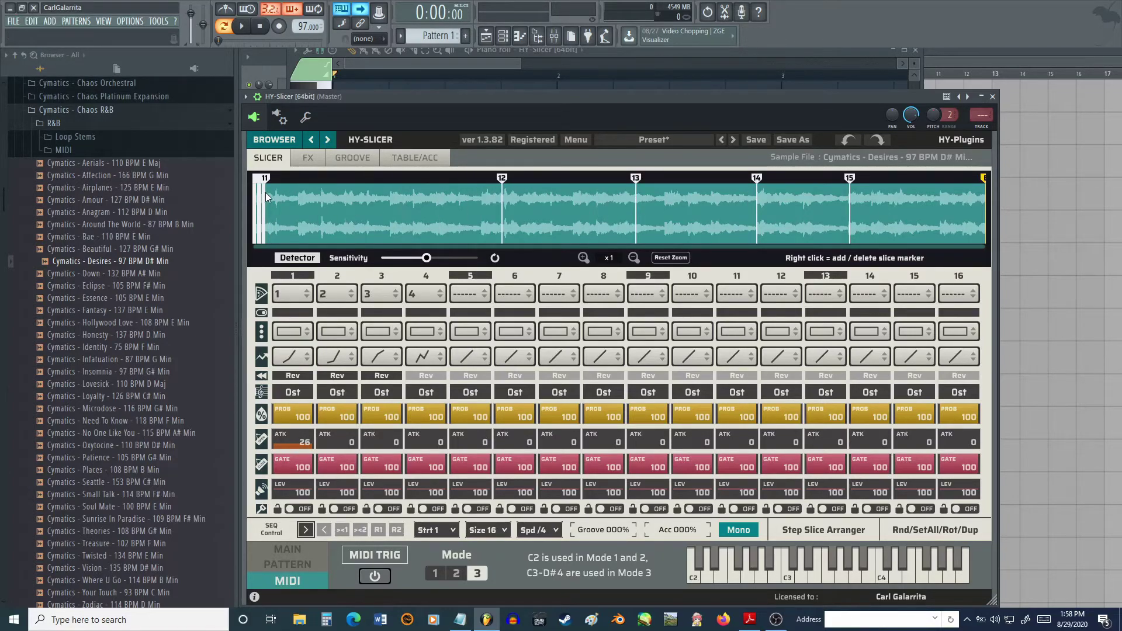
drag(269, 180, 461, 187)
drag(263, 179, 423, 182)
drag(260, 191, 386, 187)
drag(260, 187, 349, 189)
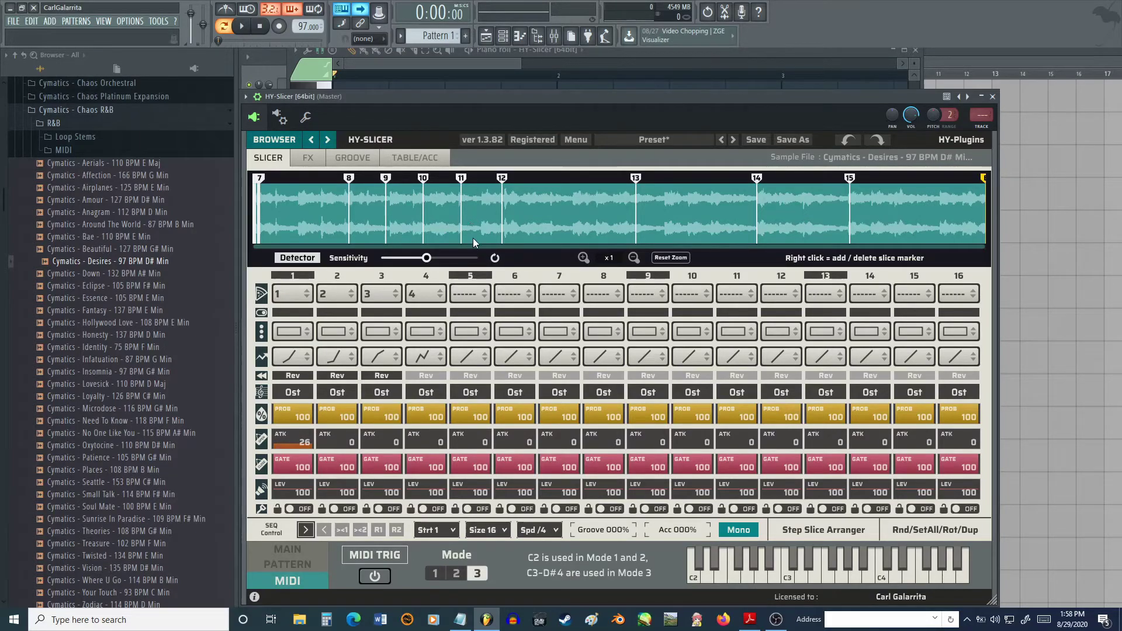
click(500, 261)
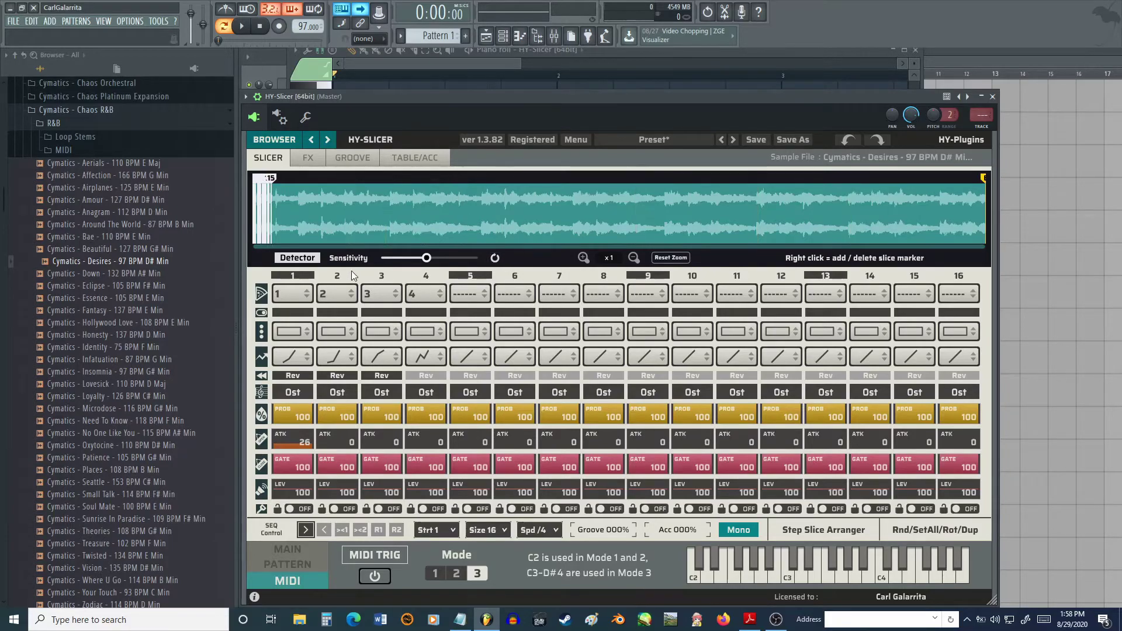
- Switch from the detector to Auto Slice, delete all slice markers, and slice the sample into 8 equal parts
click(310, 260)
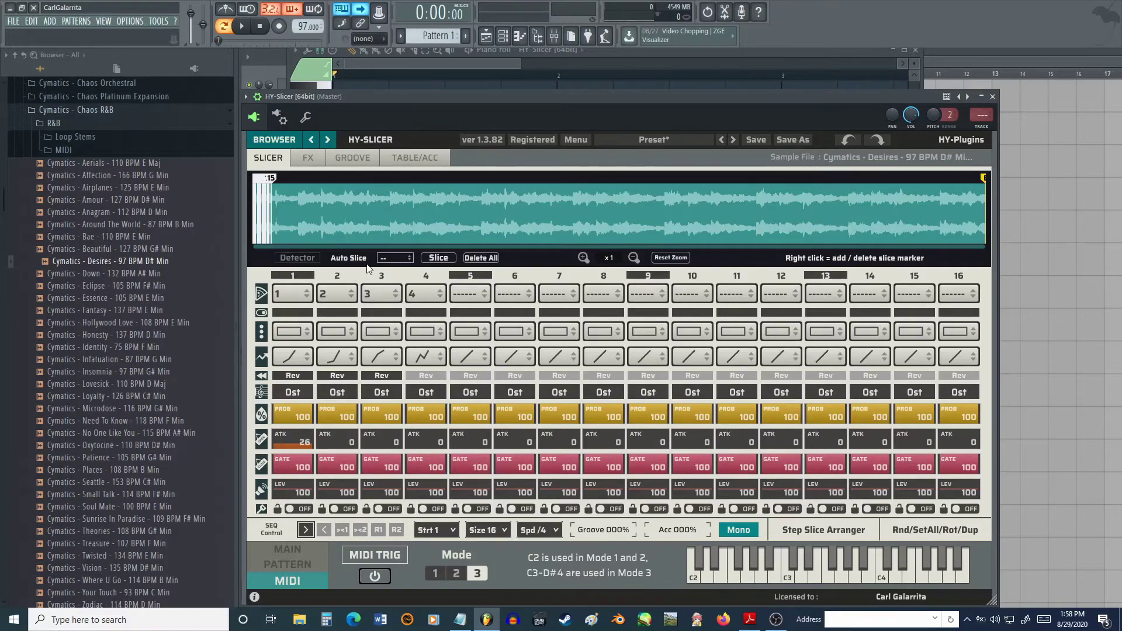
click(475, 259)
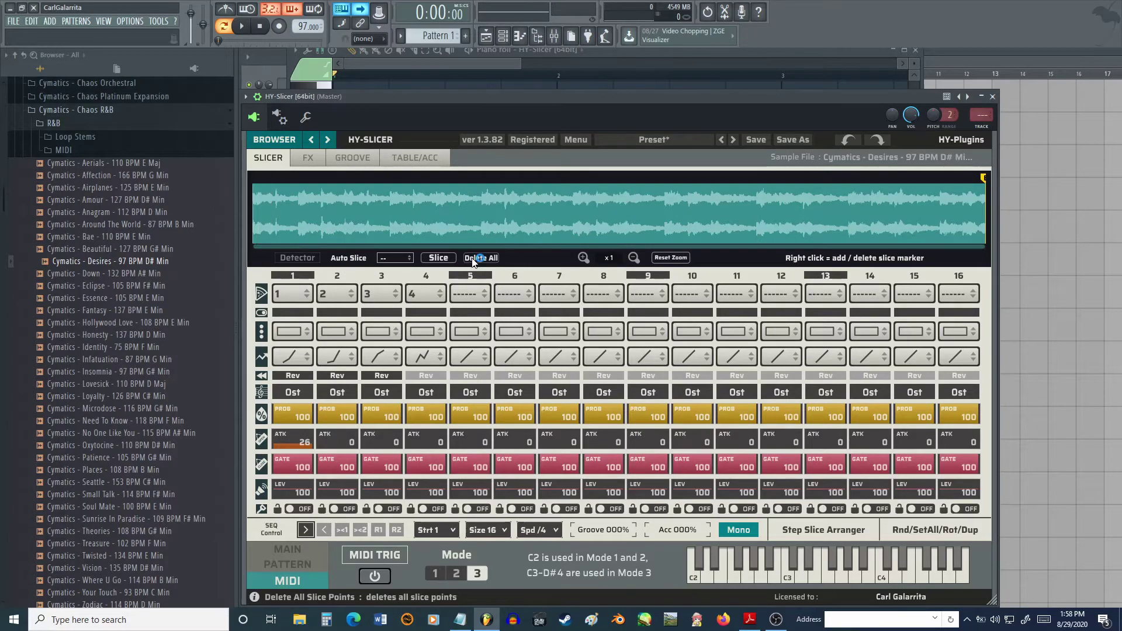
click(404, 261)
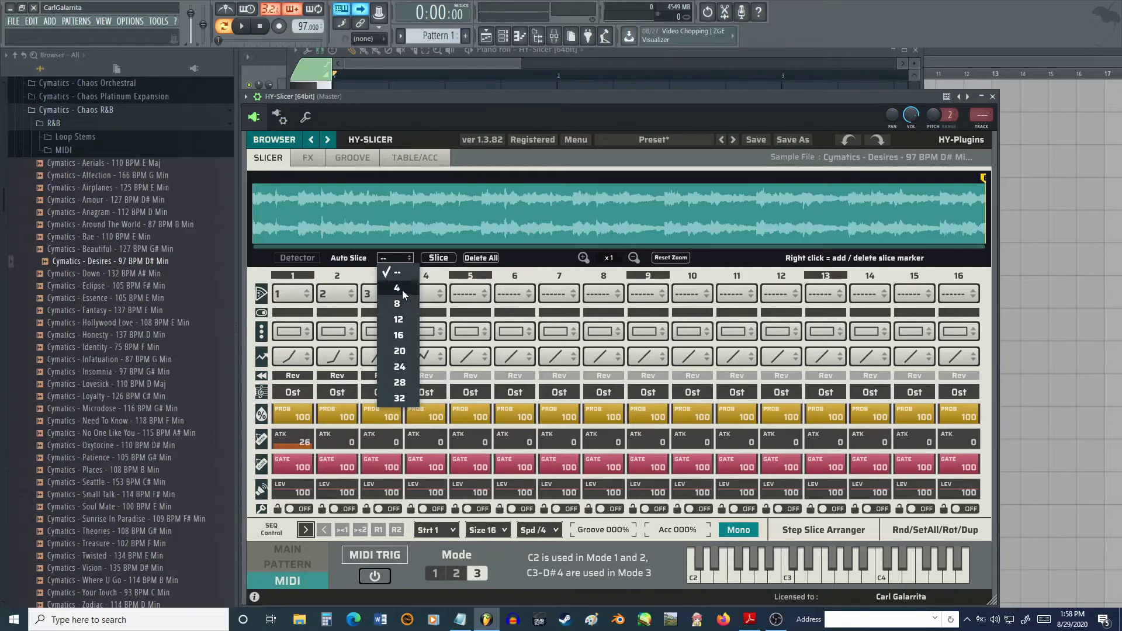
click(404, 305)
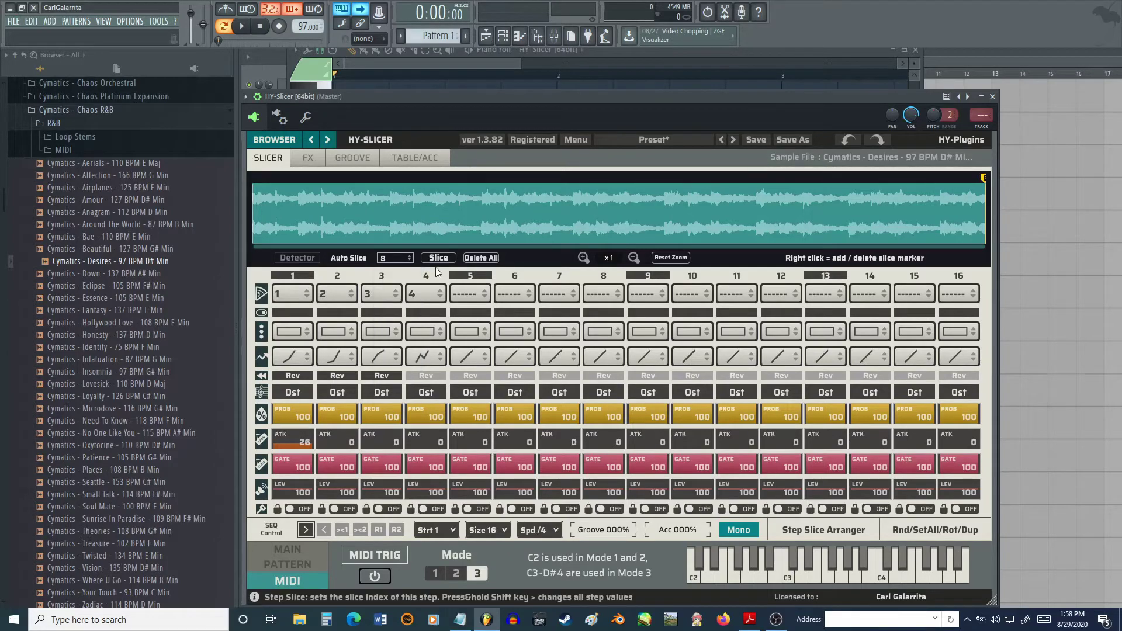
click(438, 259)
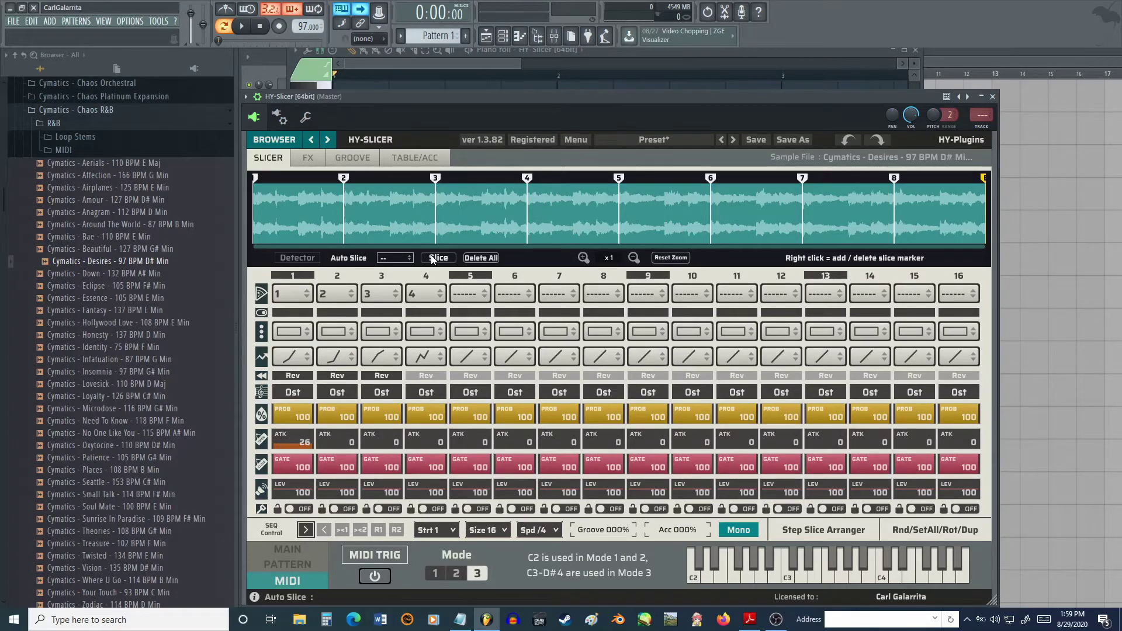
- Delete all slice markers and load the GalatraDefault preset
click(478, 257)
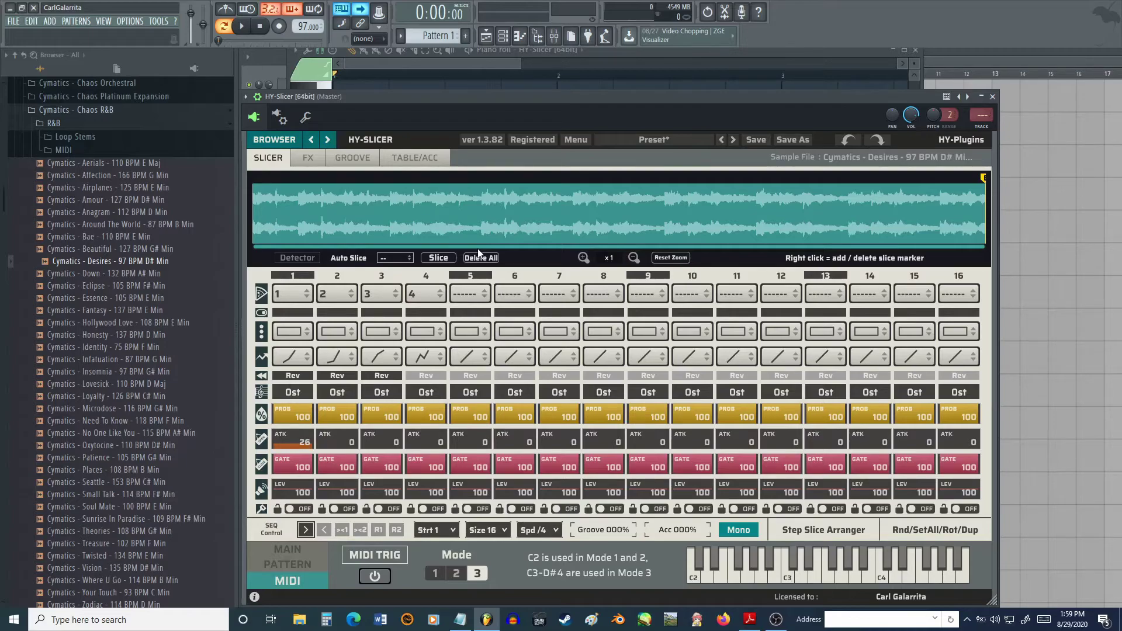
click(667, 144)
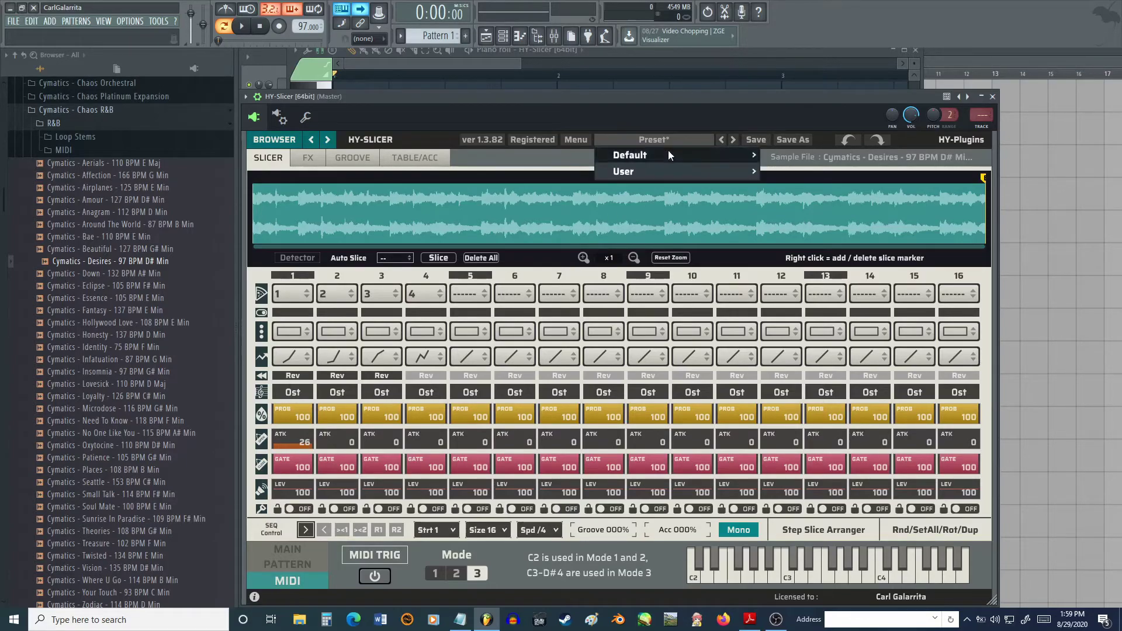
mouse_move(668, 154)
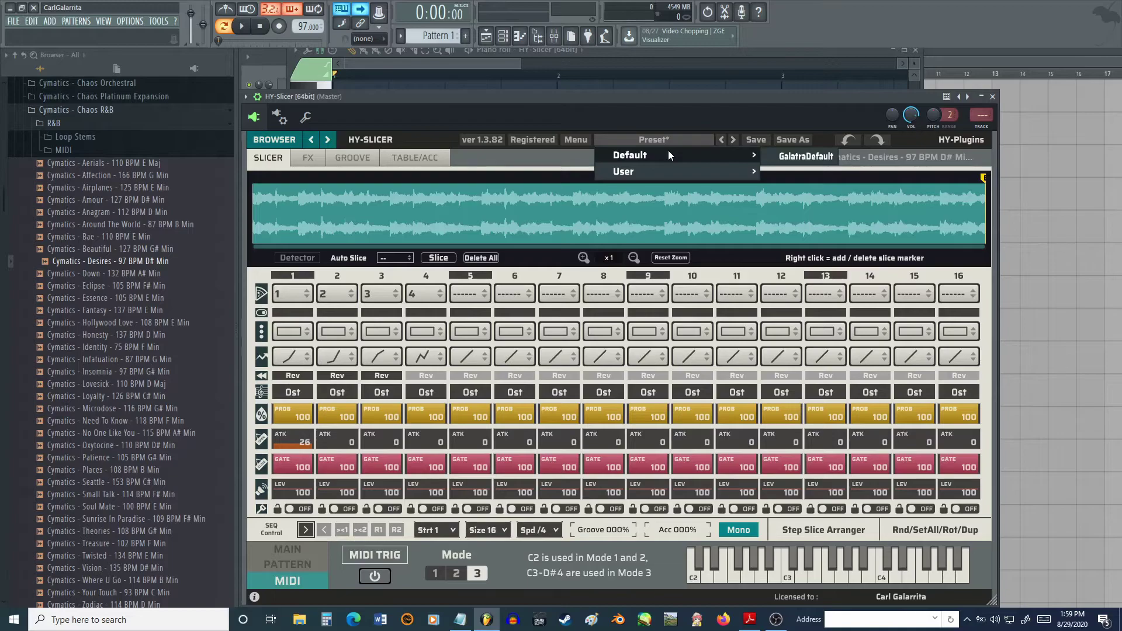
click(777, 155)
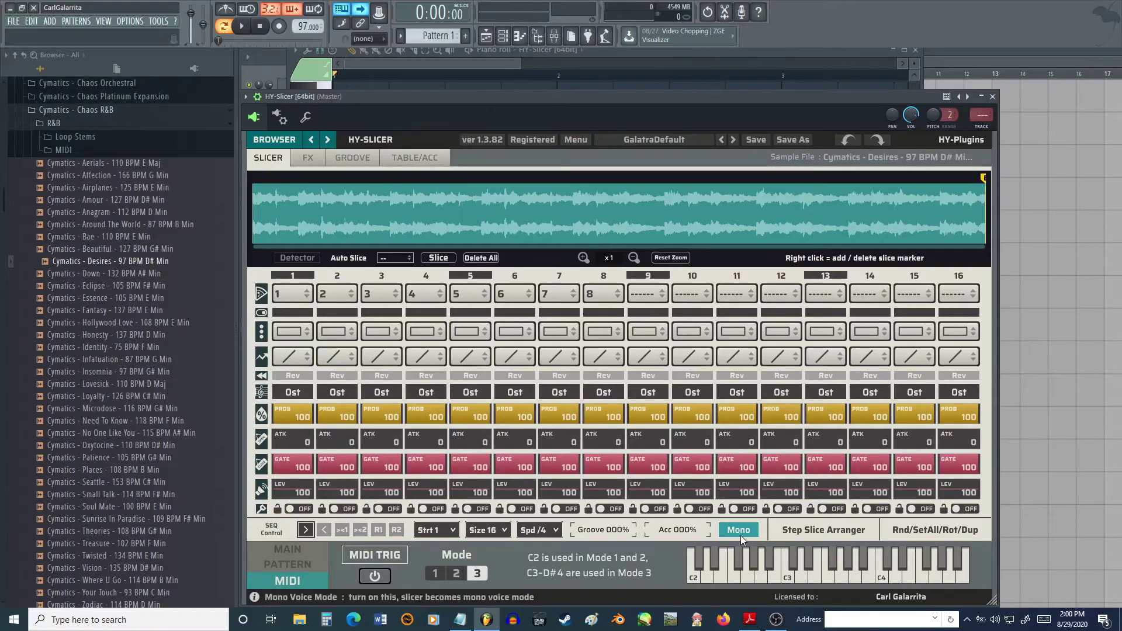
- Keep the sequencer speed at Spd /4 and auto-slice the sample into 8 equal parts
click(553, 530)
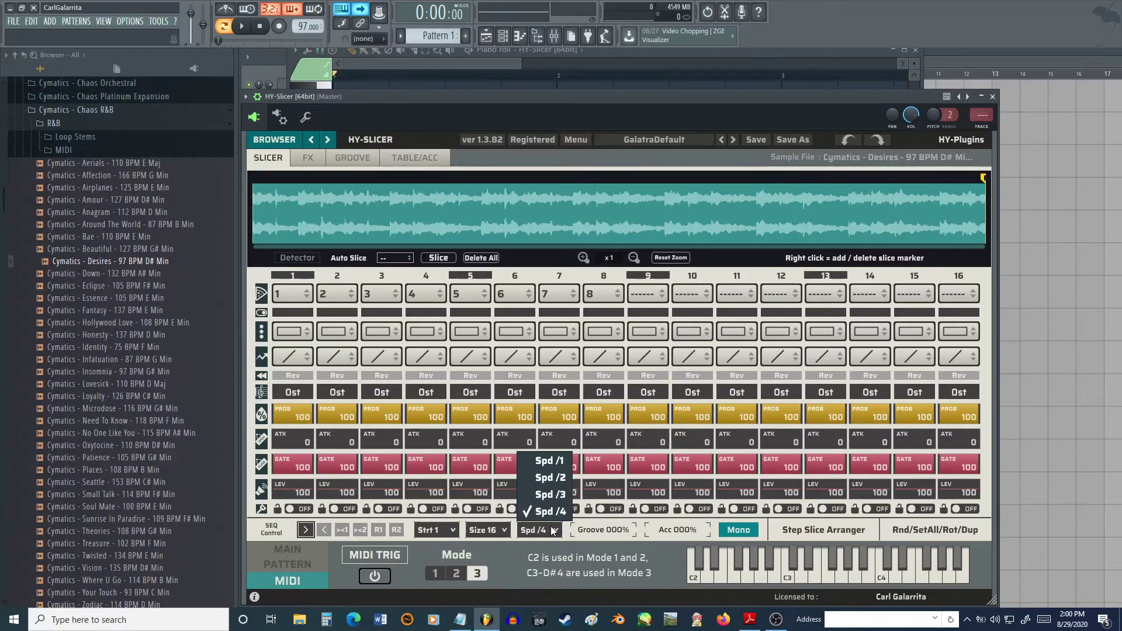
click(553, 516)
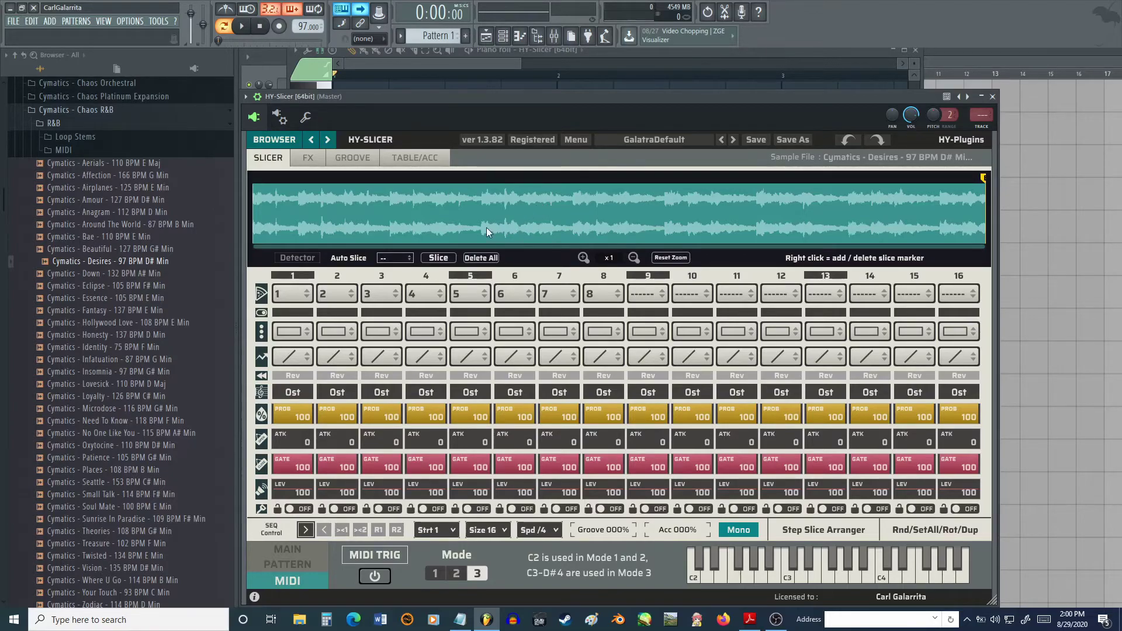
click(398, 256)
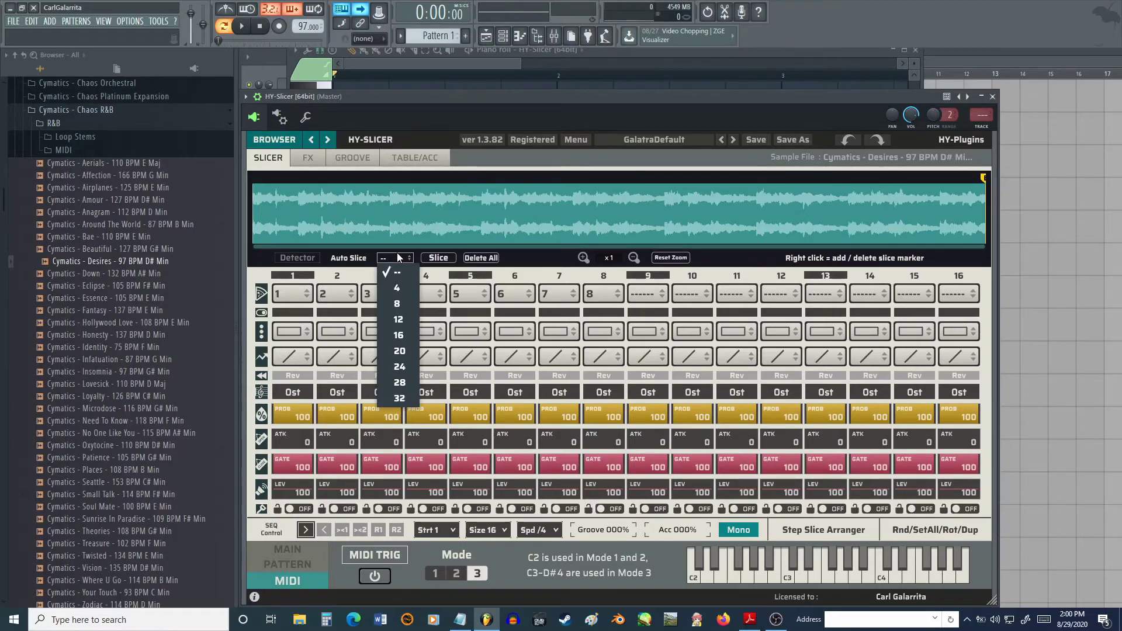
click(398, 303)
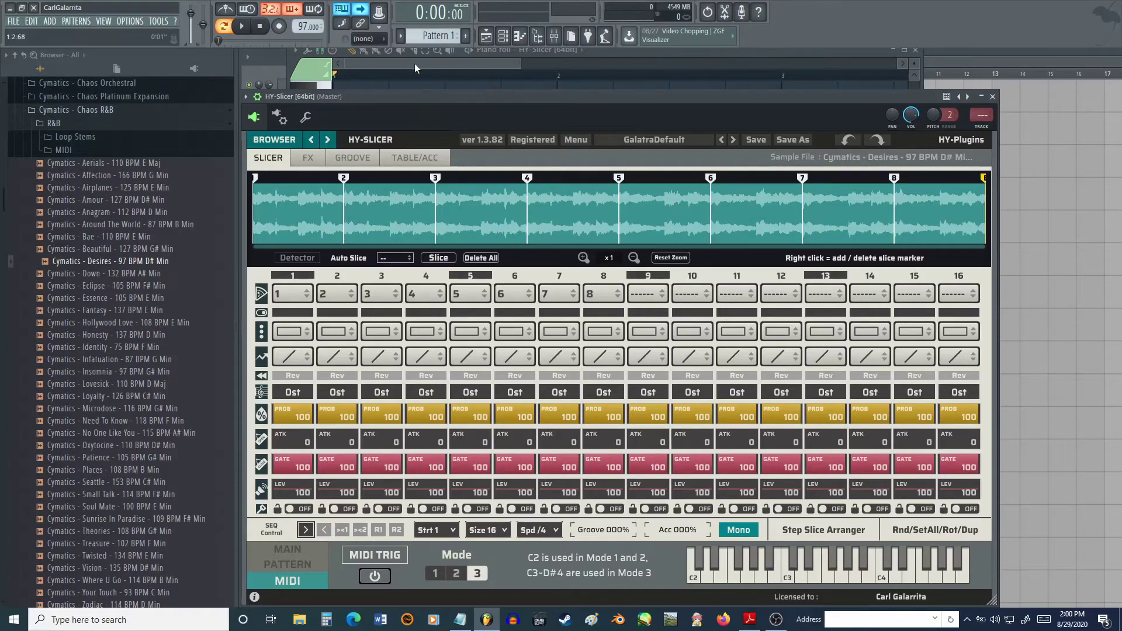
- Delete all of HY-Slicer's notes in the piano roll and return the playhead to the start of the pattern
click(261, 70)
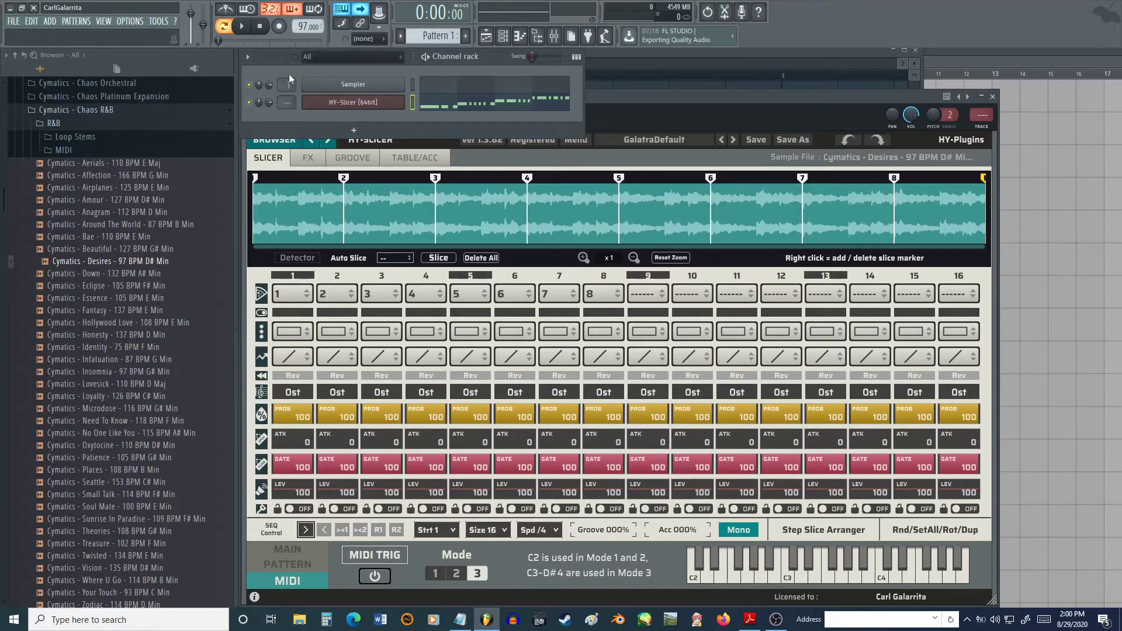
click(471, 109)
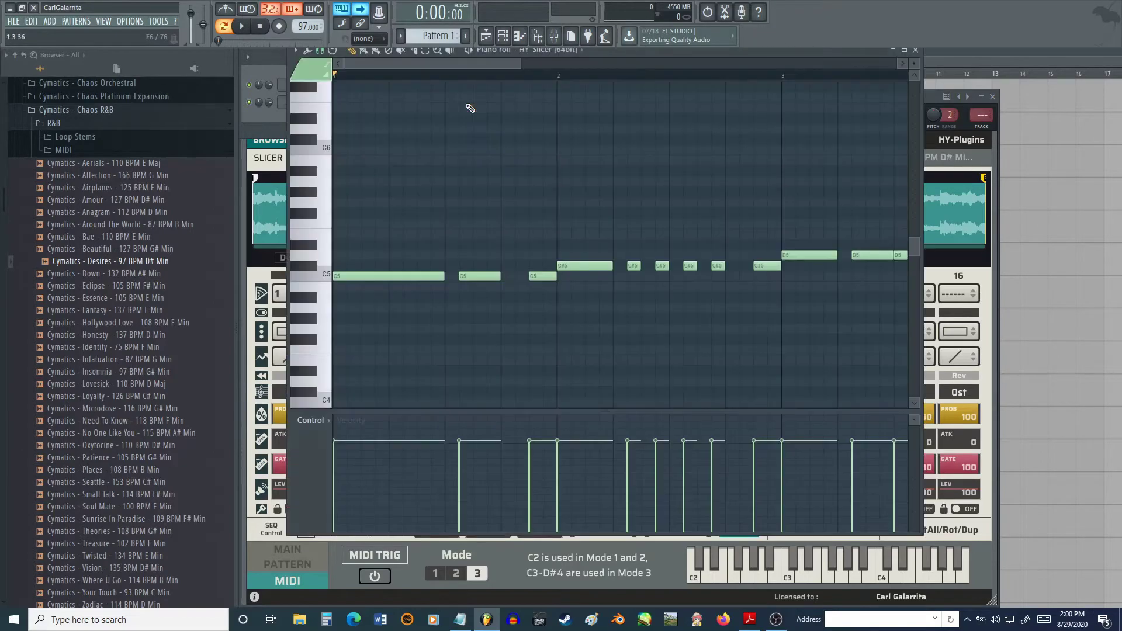
key(ctrl+a)
key(Delete)
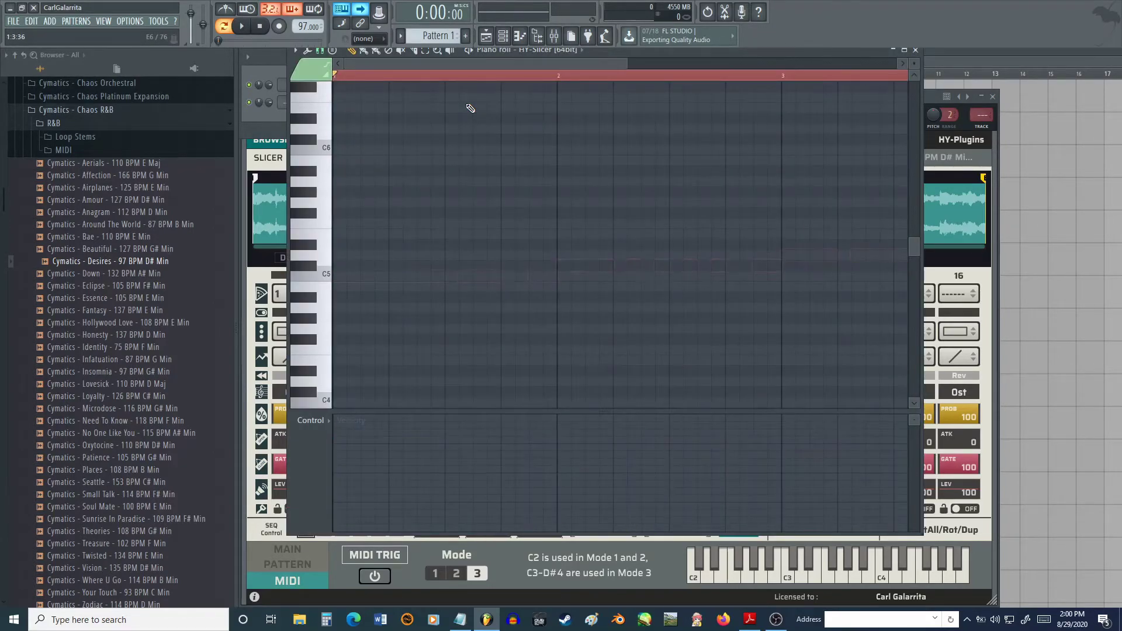
click(418, 73)
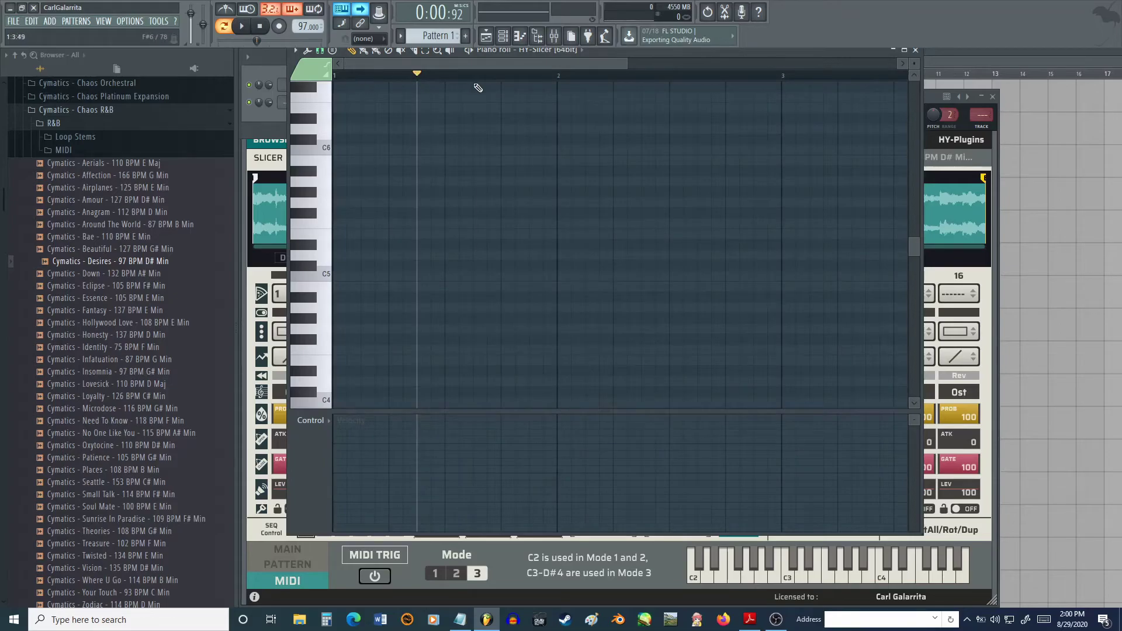
drag(417, 75, 329, 79)
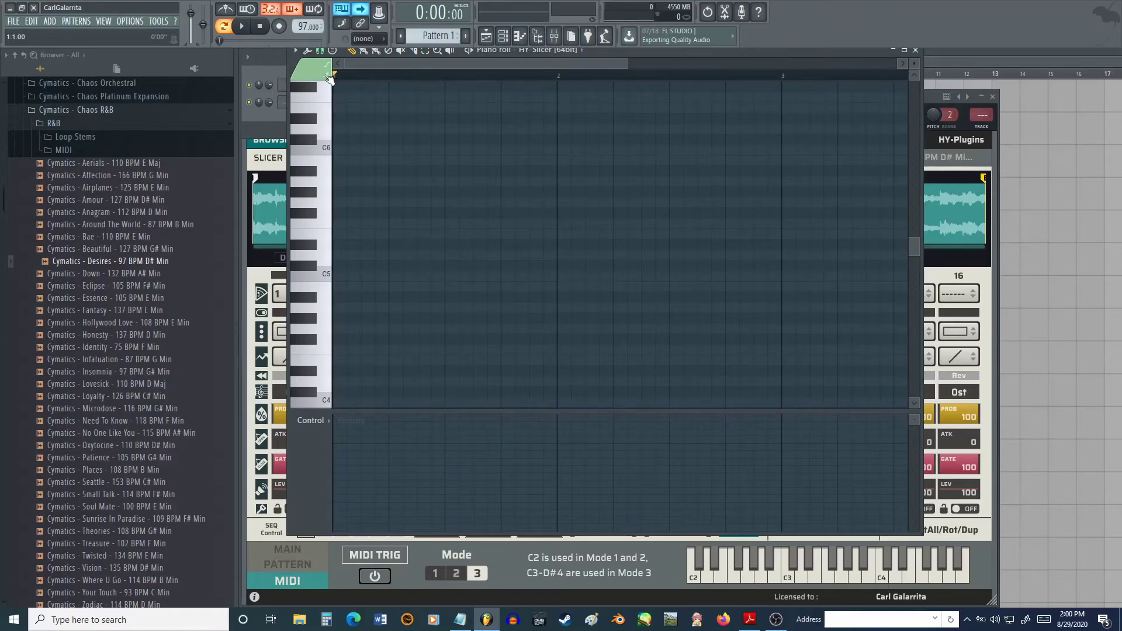
- Draw a C5 note at bar 1 in the piano roll and lengthen it to two bars
click(338, 275)
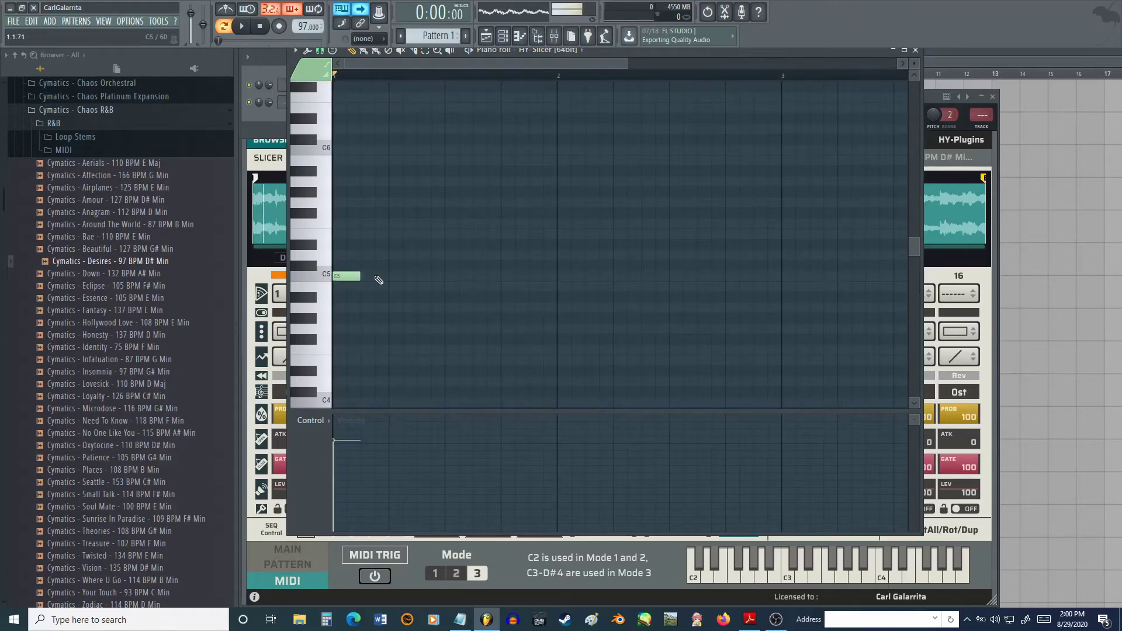
drag(358, 276, 552, 277)
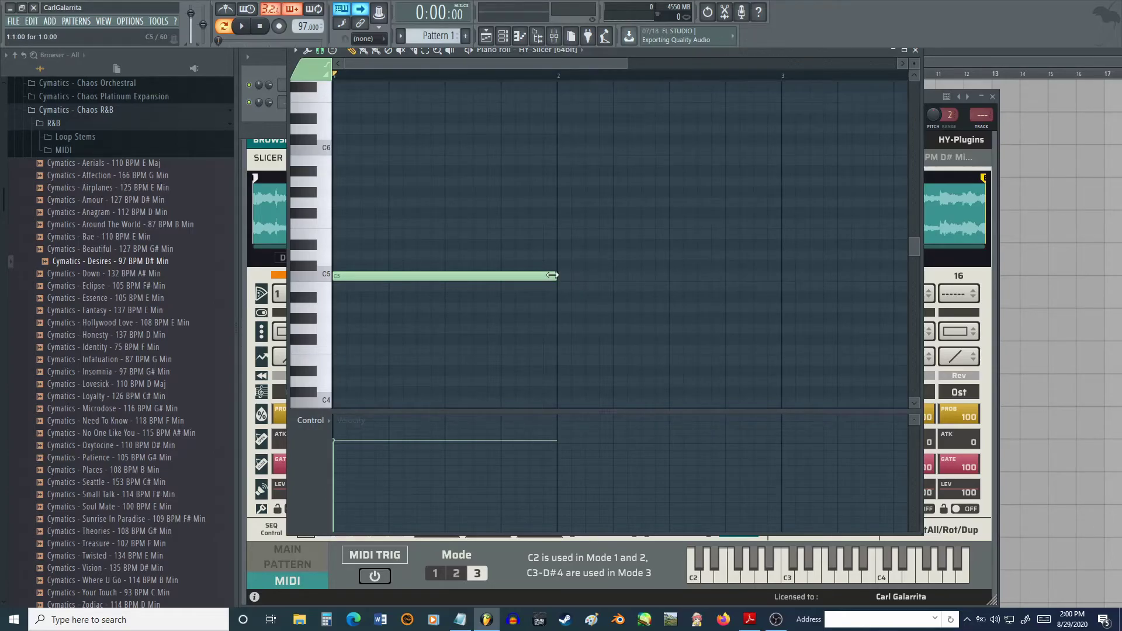
drag(560, 275, 783, 264)
- Add two-bar C#5, D5 and D#5 notes at bars 3, 5 and 7 while the pattern plays, and stop playback
key(space)
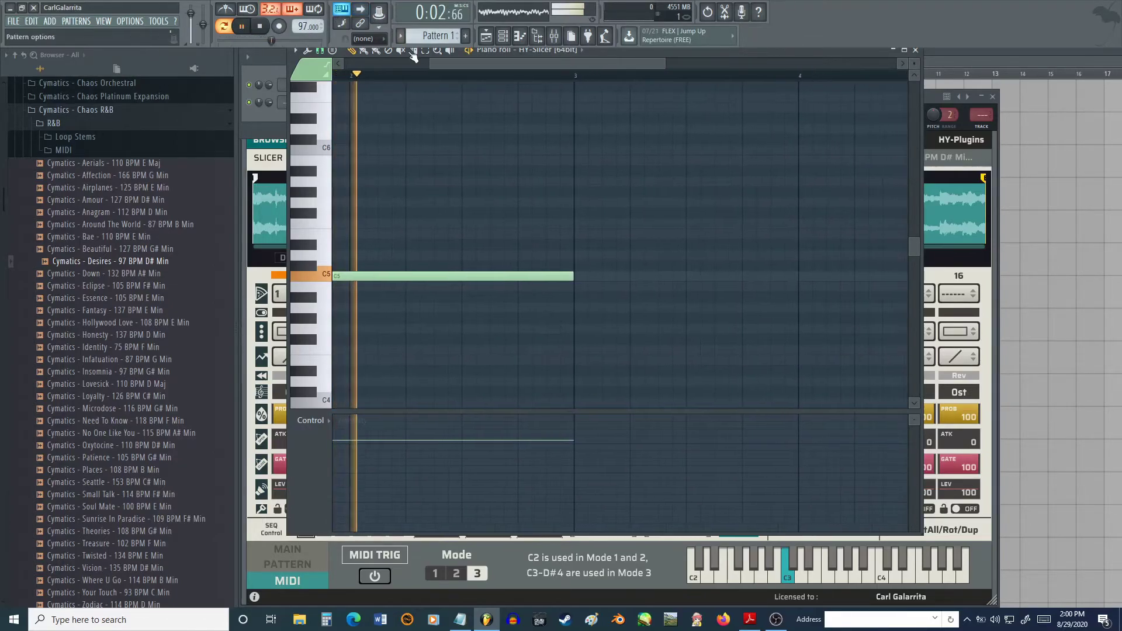
click(579, 266)
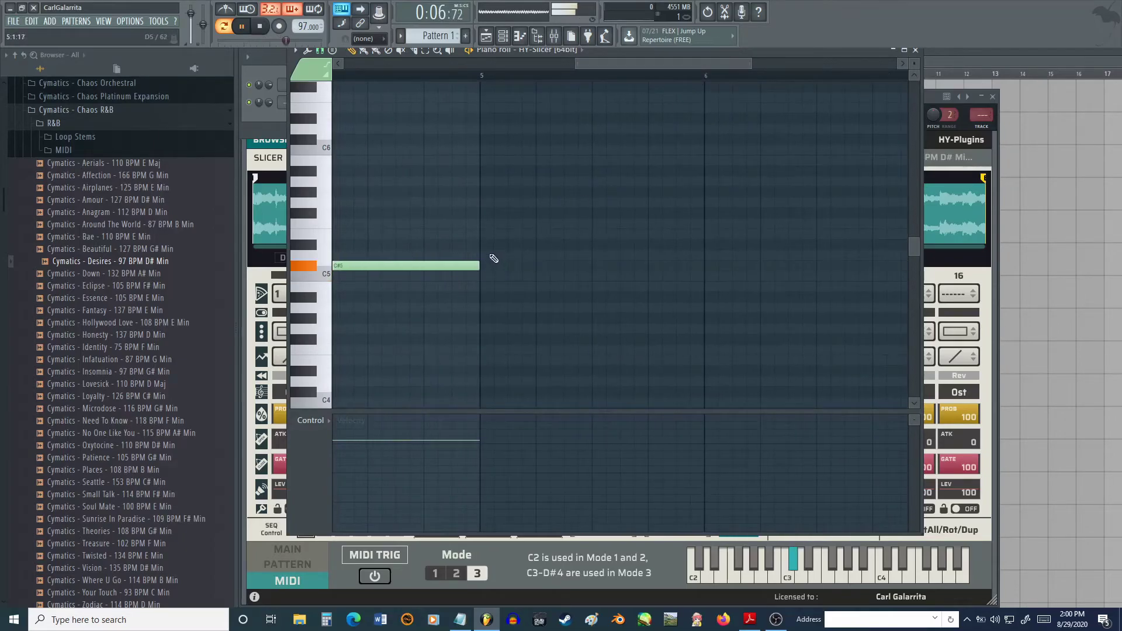
click(490, 256)
drag(612, 64, 671, 75)
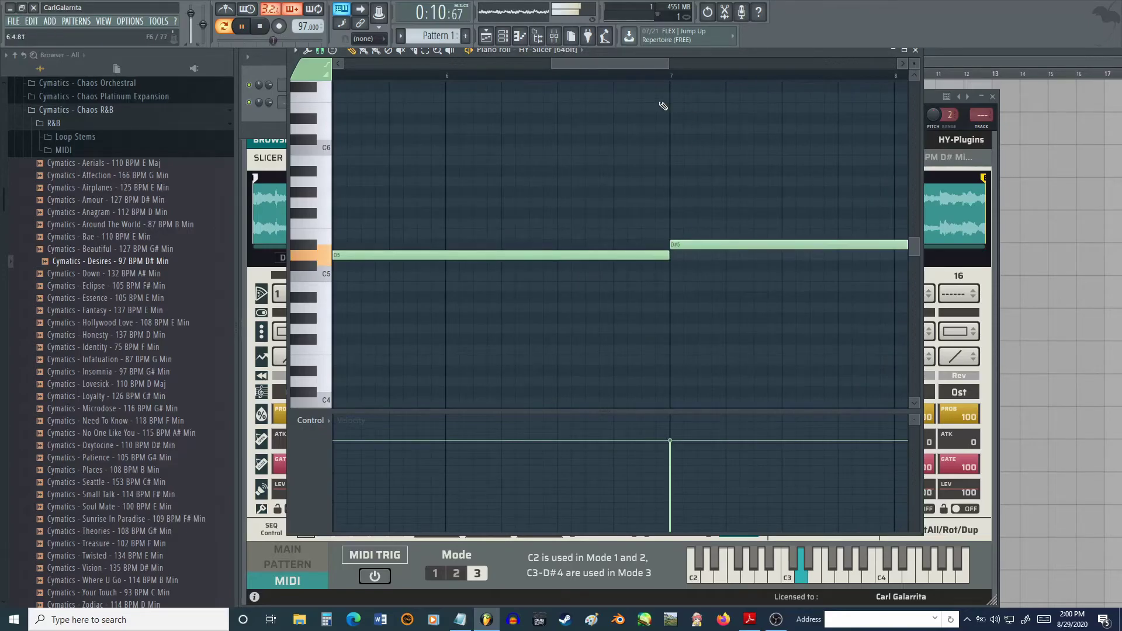
drag(635, 63, 721, 80)
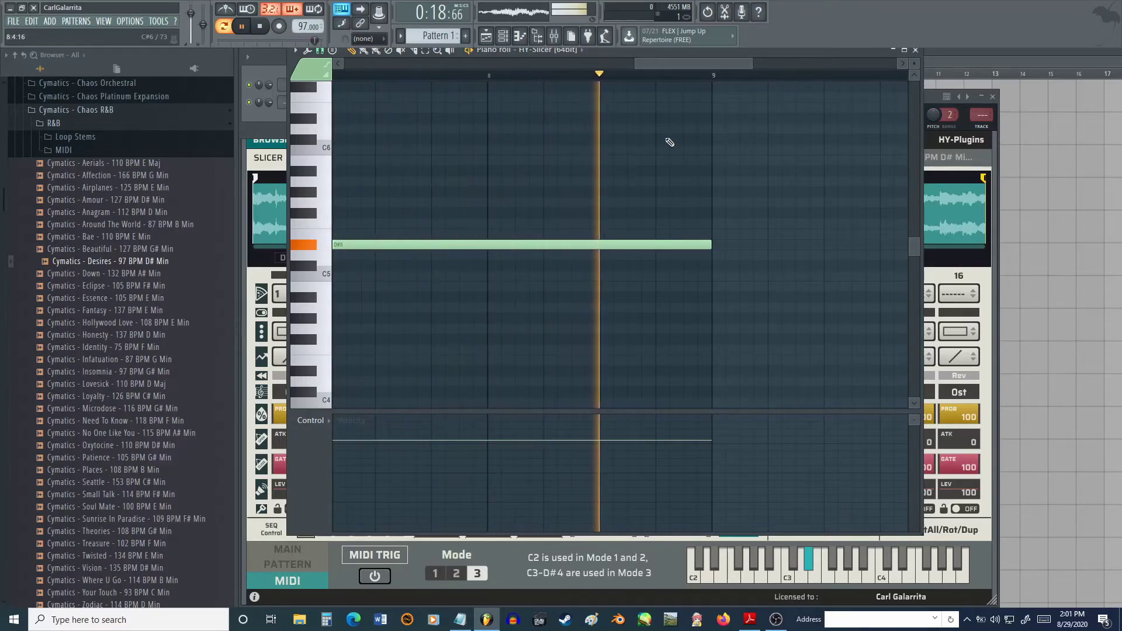
key(space)
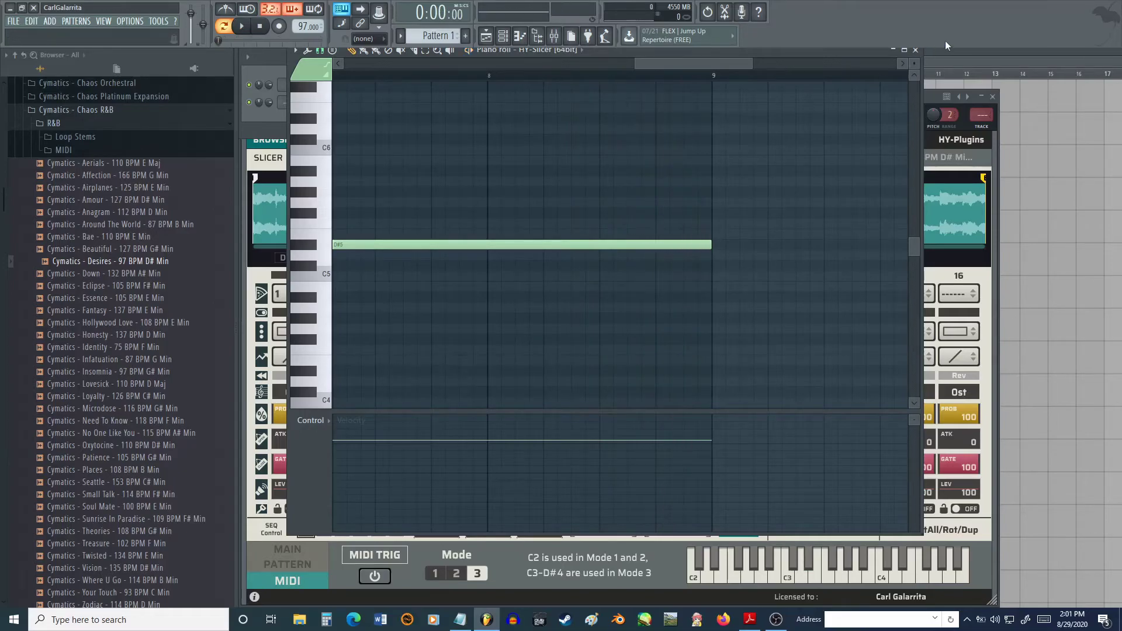
- Close the piano roll and place Pattern 1 at bar 1 on Track 1 of the playlist
click(915, 49)
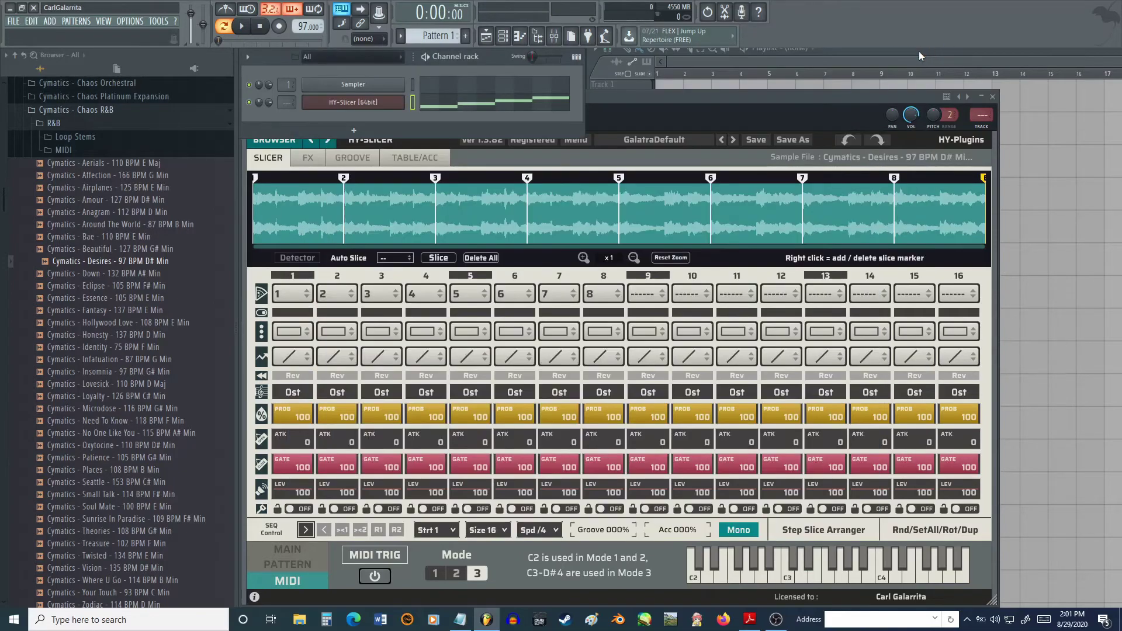
click(742, 98)
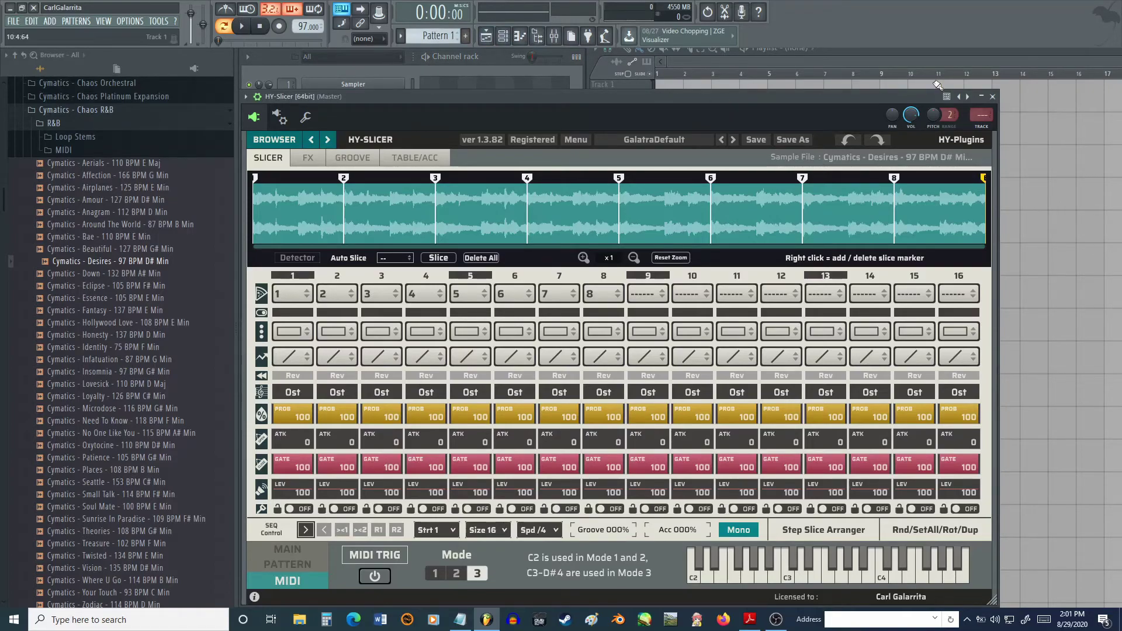
click(884, 63)
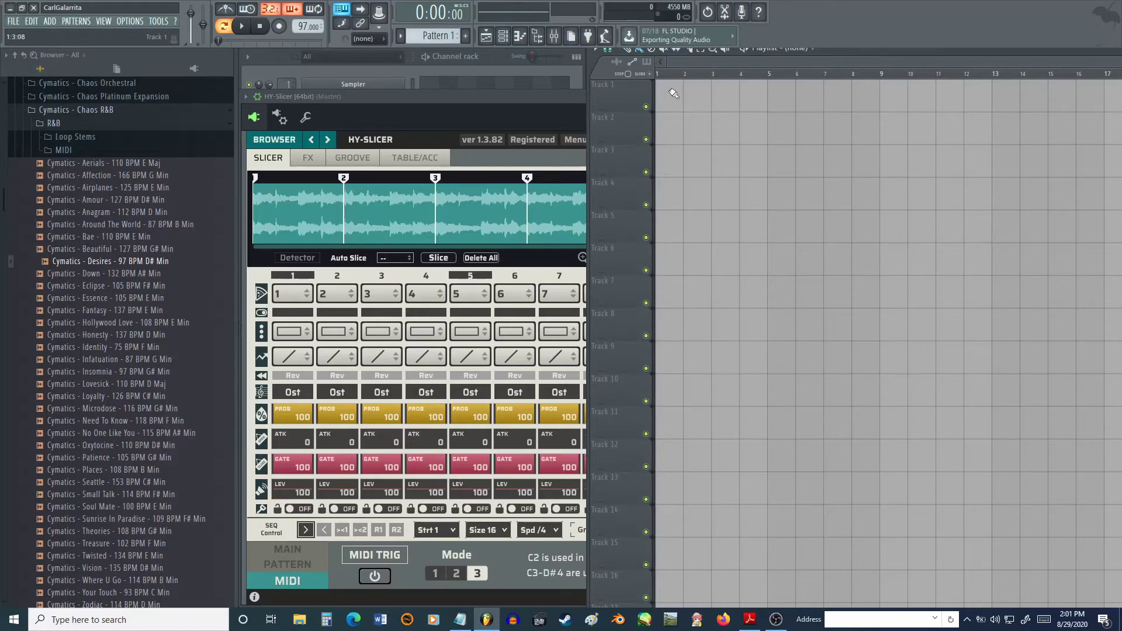
click(374, 76)
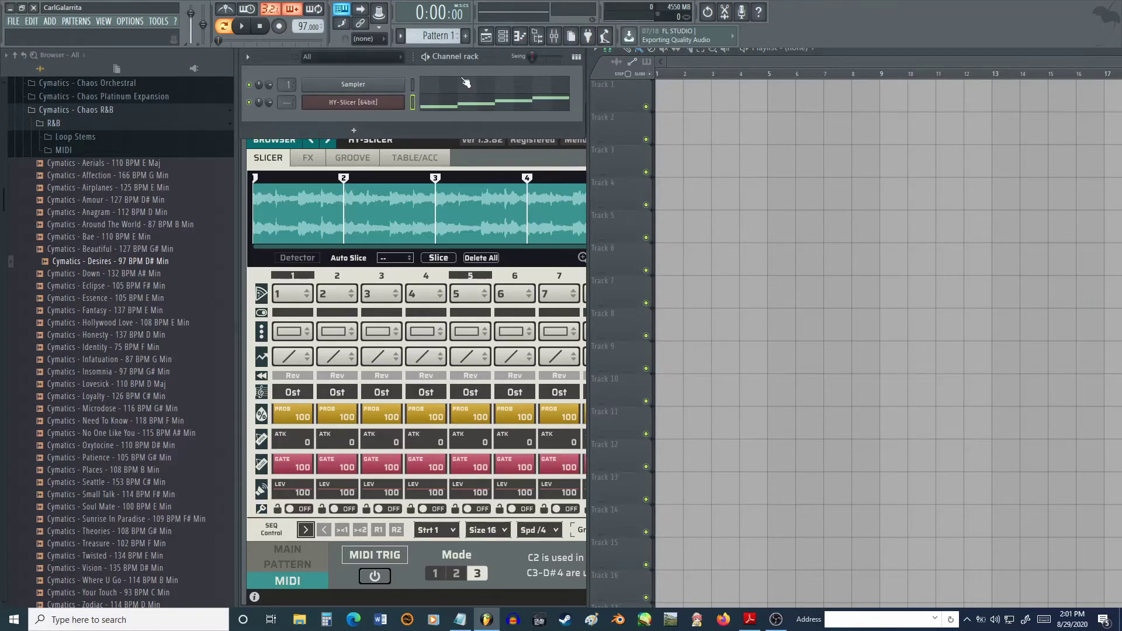
click(662, 94)
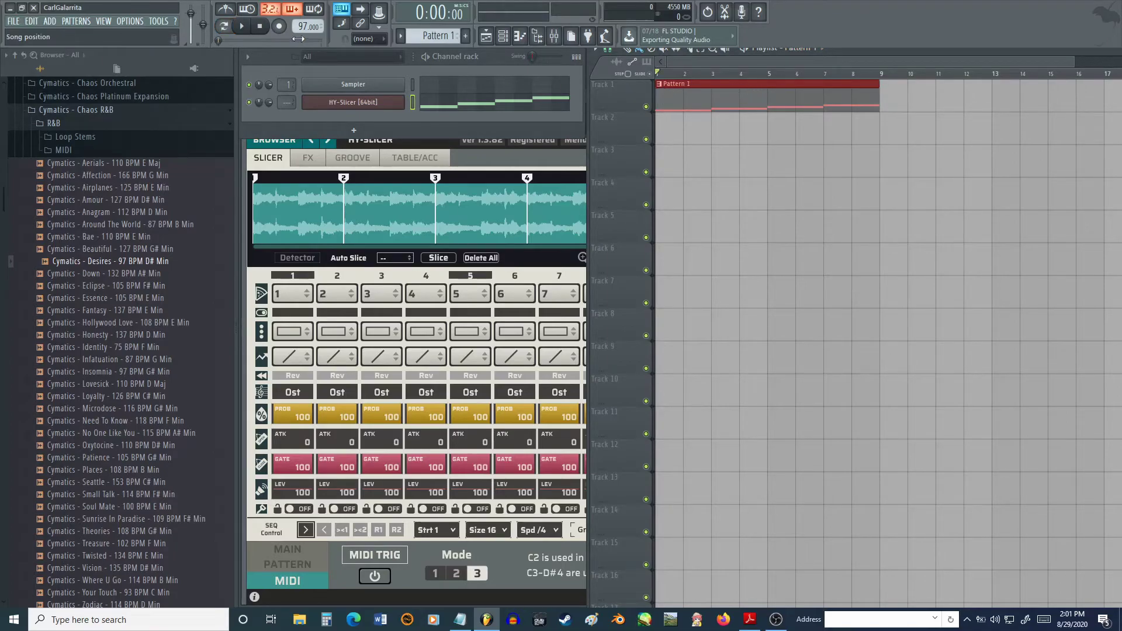
- Switch playback to song mode and audition the start of the playlist
click(224, 26)
key(space)
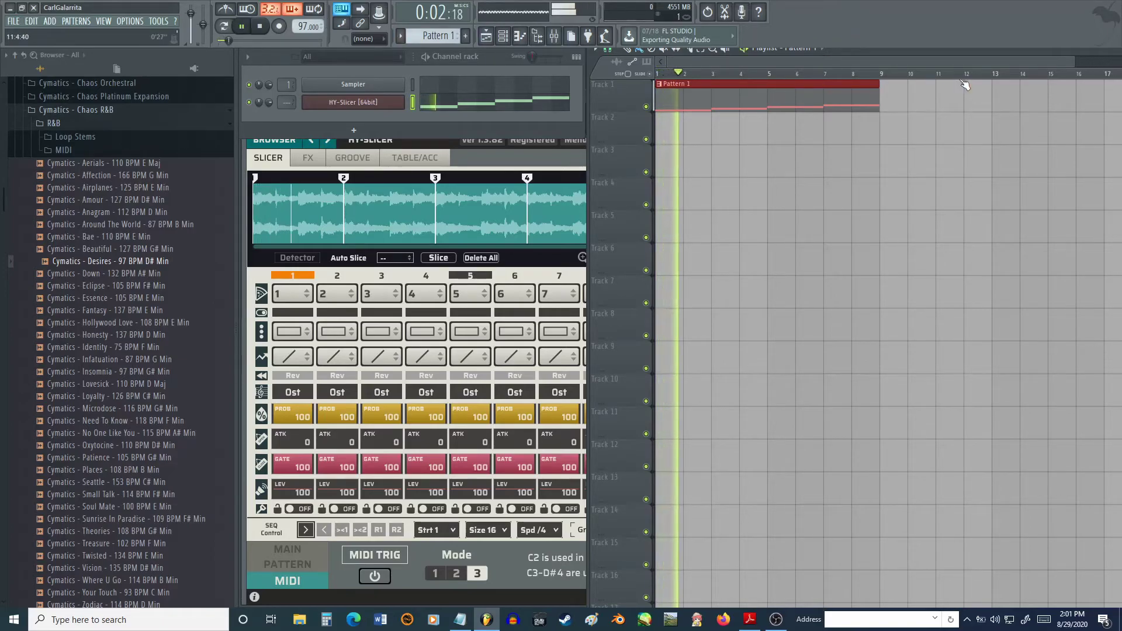
key(space)
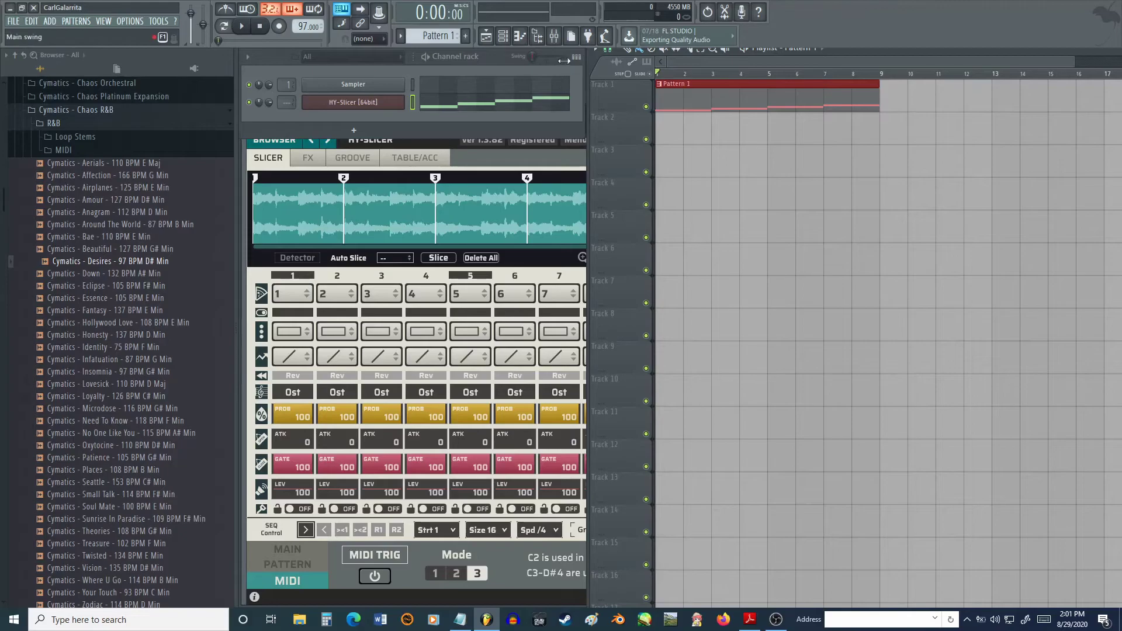
- Route the HY-Slicer channel to mixer track 1 and show Insert 1 in the mixer
click(554, 36)
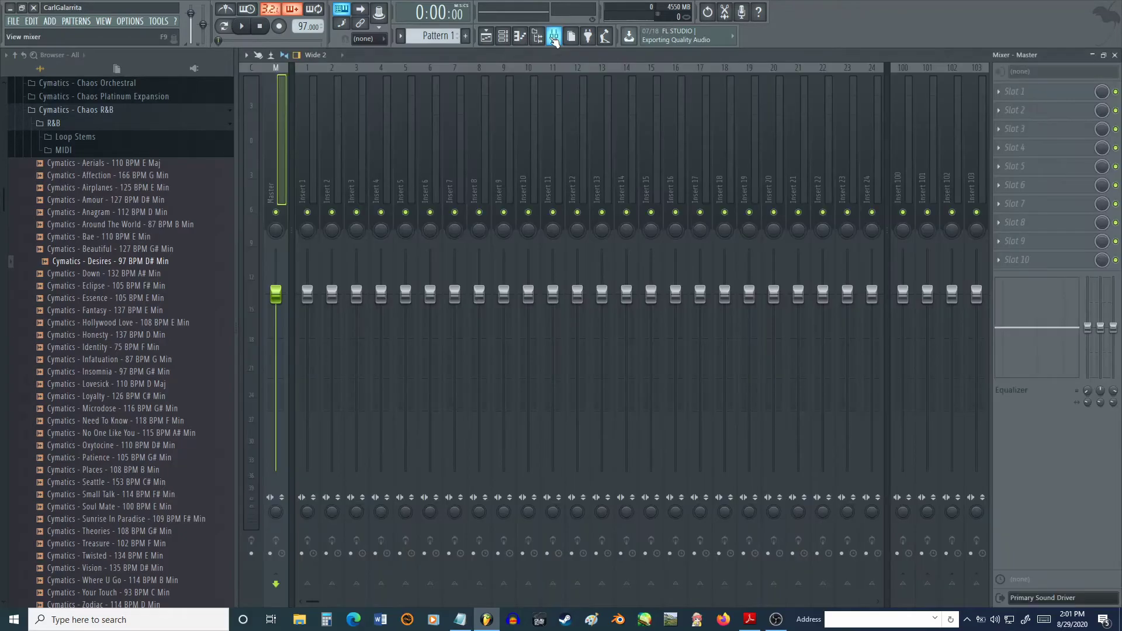
click(1115, 55)
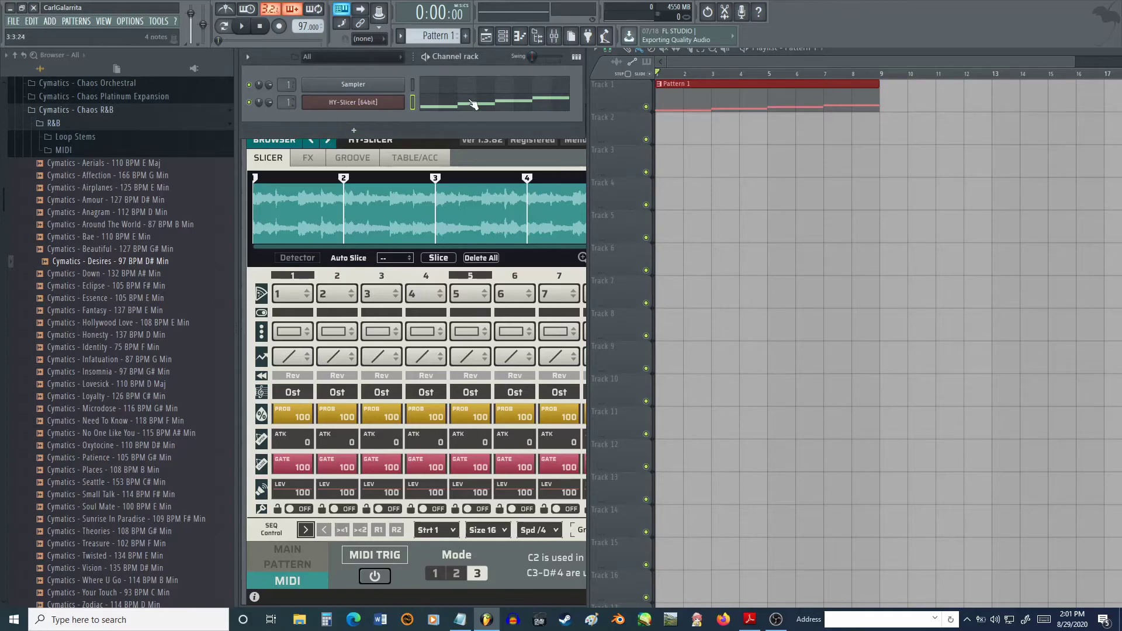
click(561, 39)
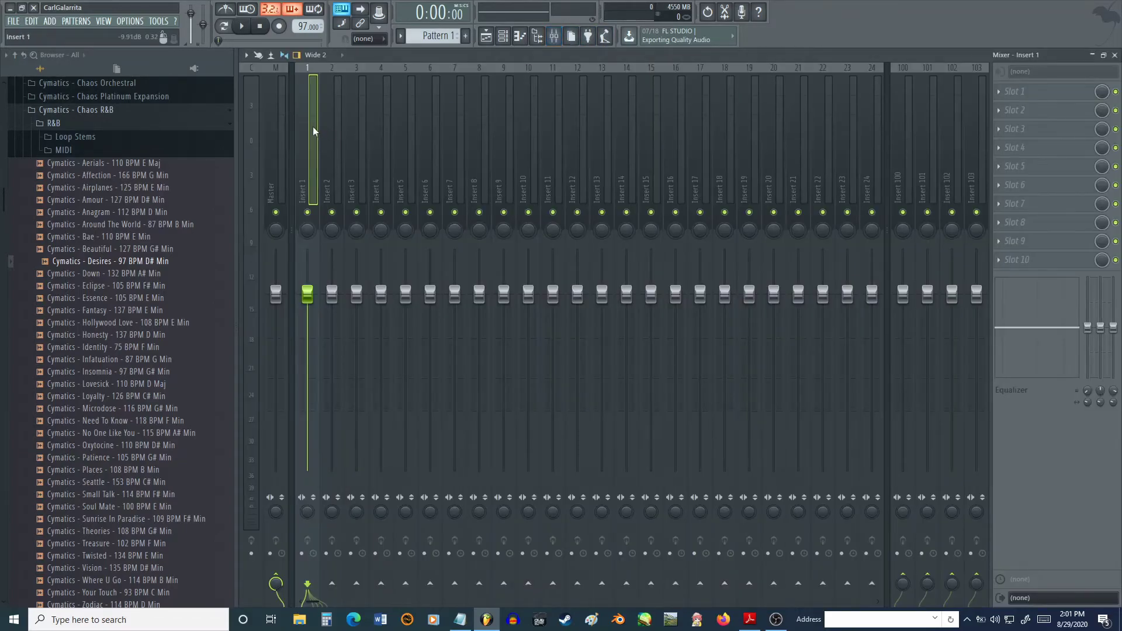
- Shrink the mixer window and arm Insert 1 for disk recording to a WAV file named Hyslicer example one
double_click(493, 57)
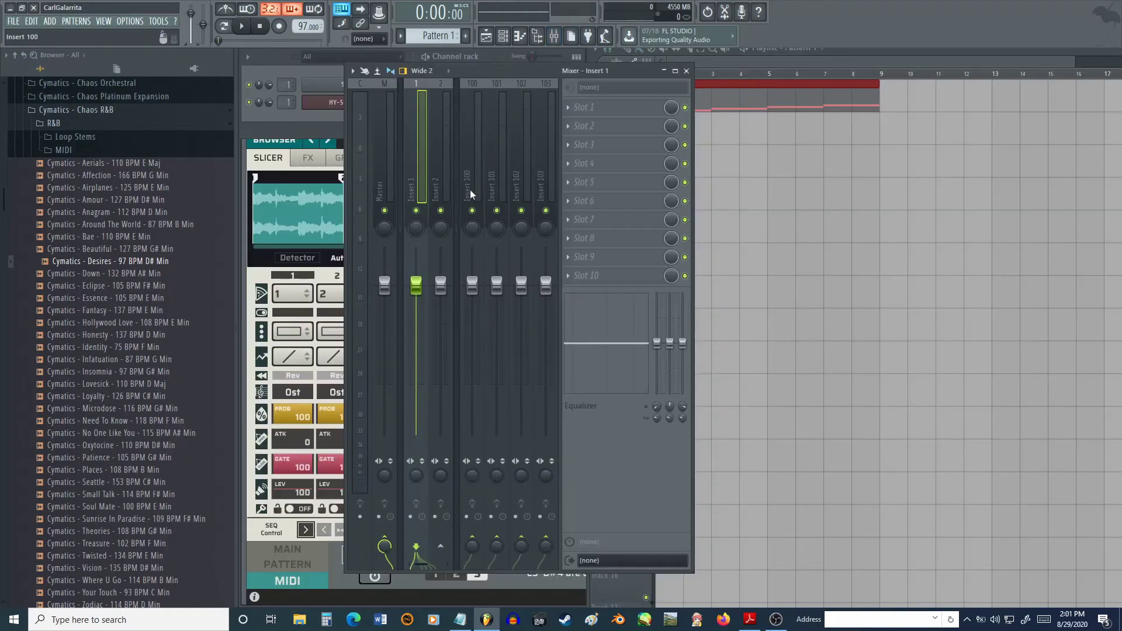
click(409, 516)
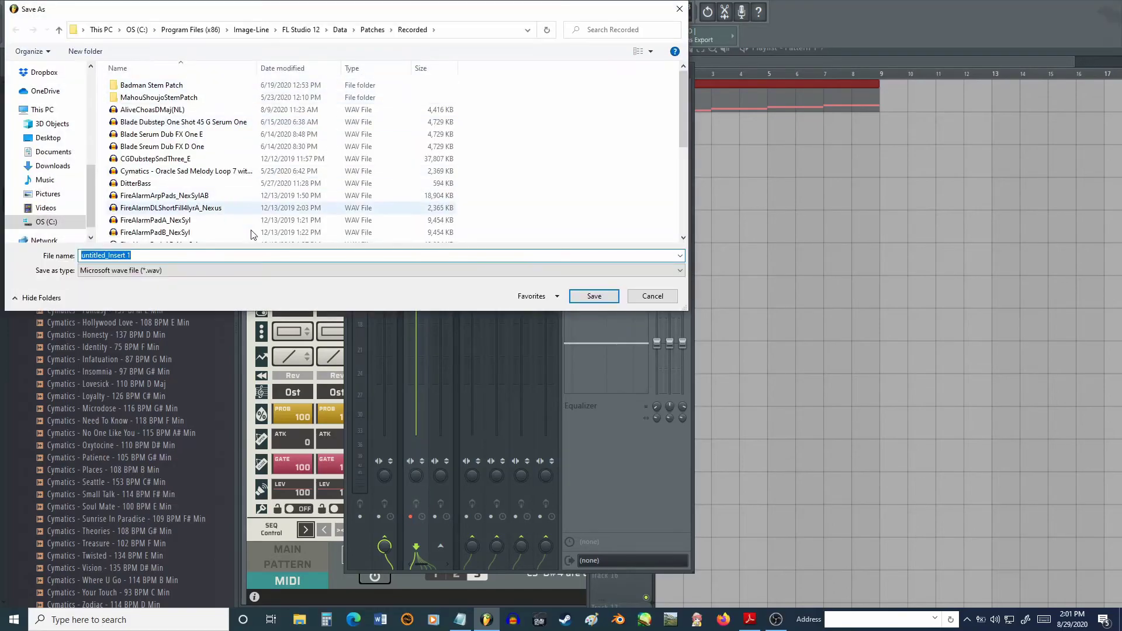
click(173, 254)
key(ctrl+a)
key(BackSpace)
text(Hys)
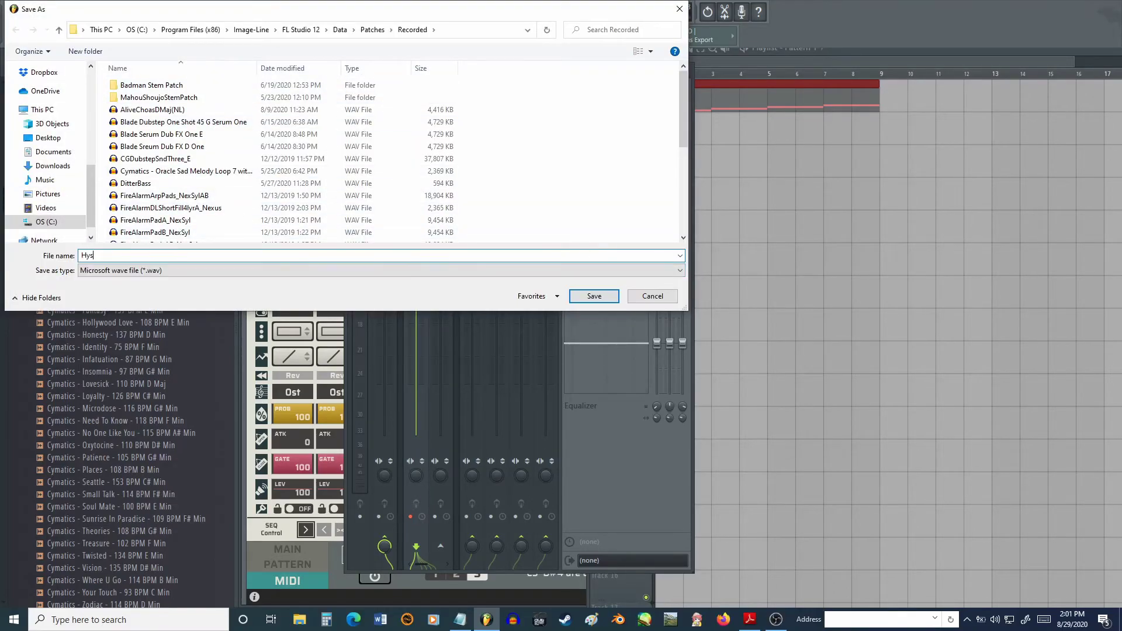
text(licer example one)
key(Return)
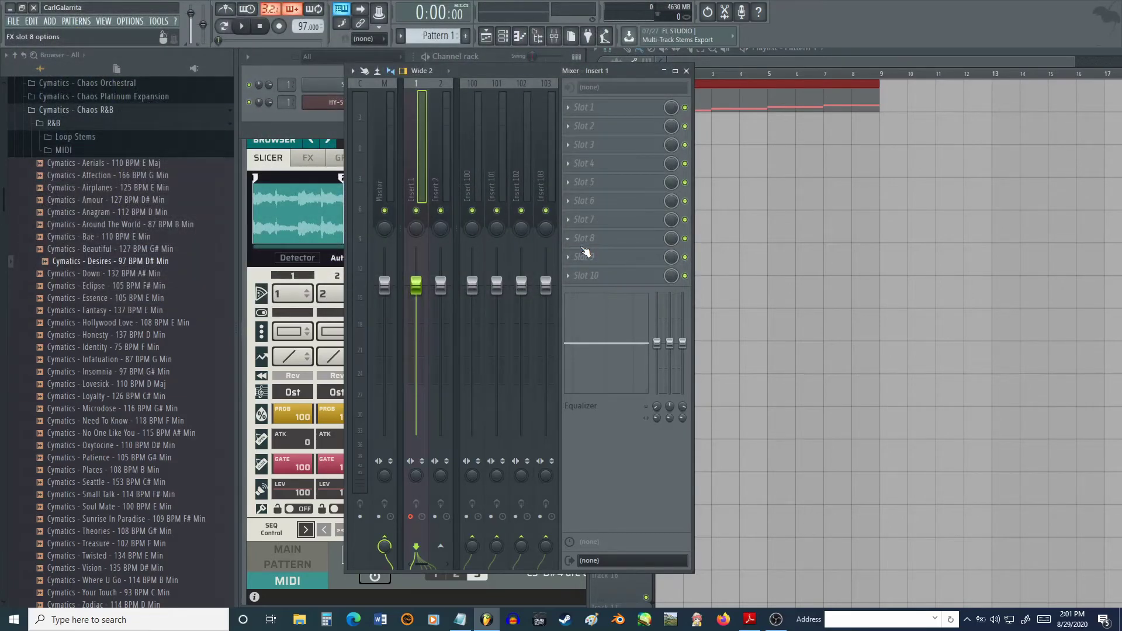
- Select bars 1 through 8 on the playlist timeline and render the armed mixer track to a wave file
click(876, 56)
drag(879, 75, 656, 77)
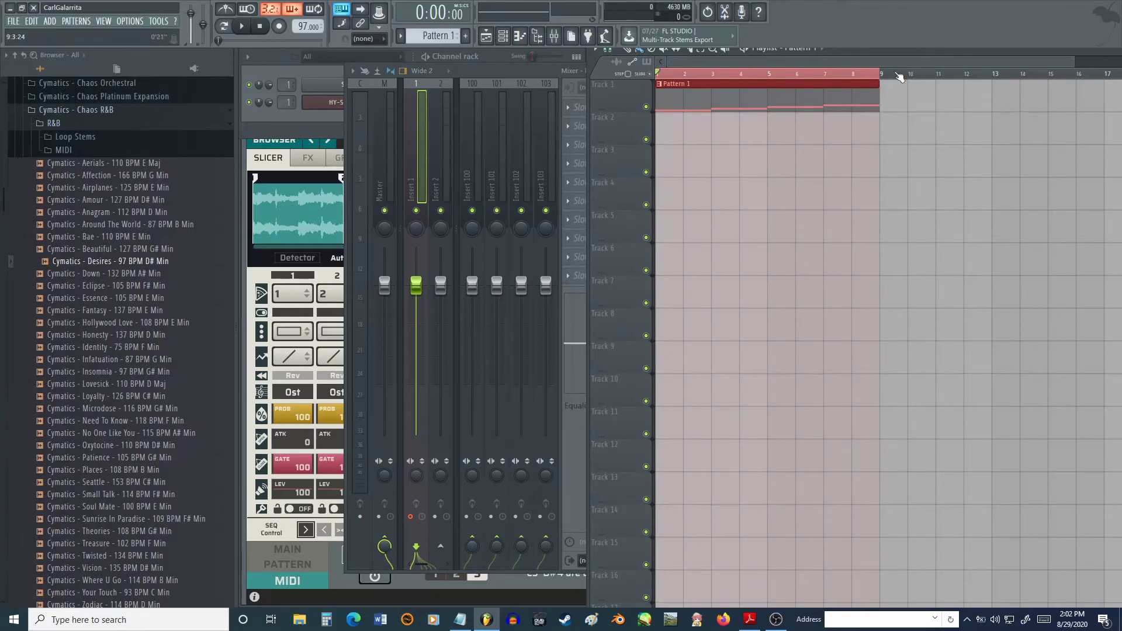
click(352, 71)
mouse_move(375, 92)
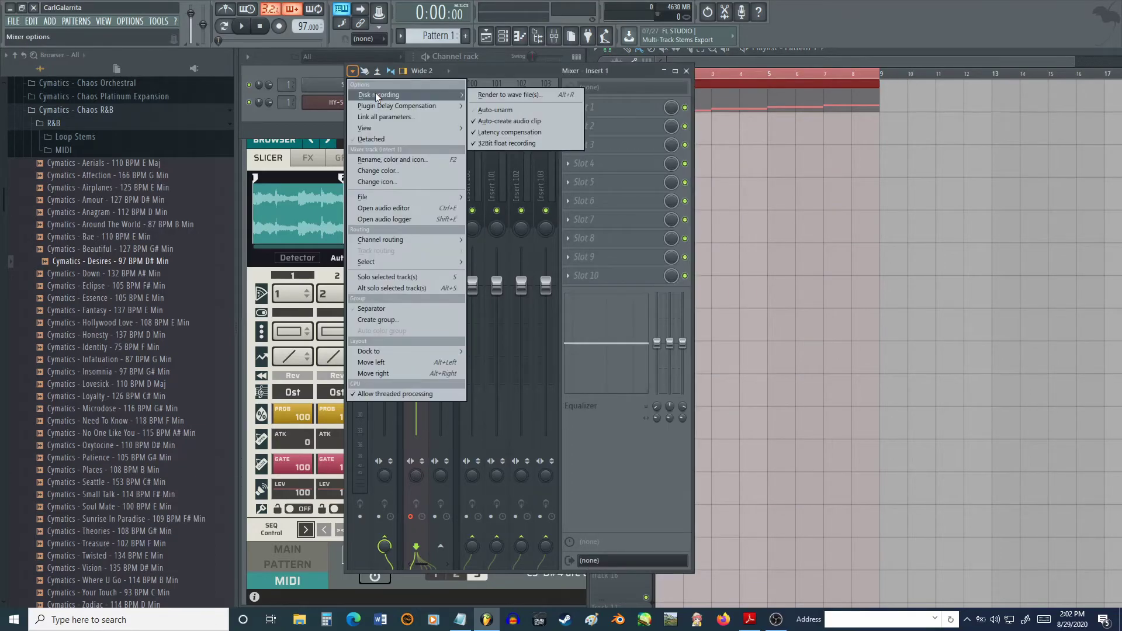
click(518, 97)
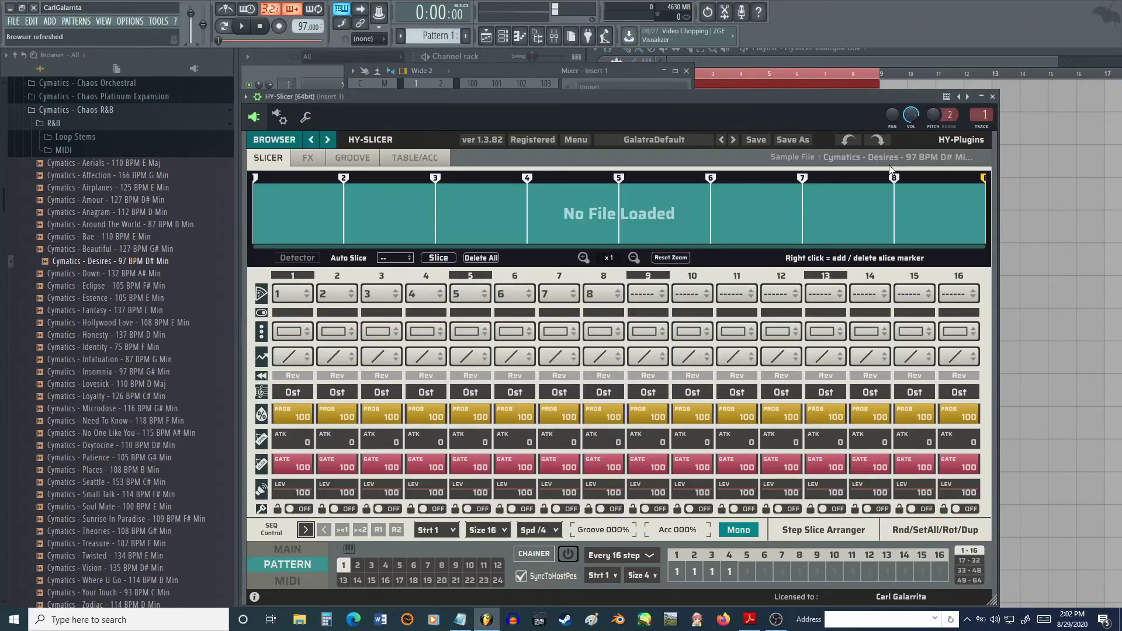
- Mute Track 1 in the playlist and audition the rendered Hyslicer example one clip on Track 2
click(1029, 66)
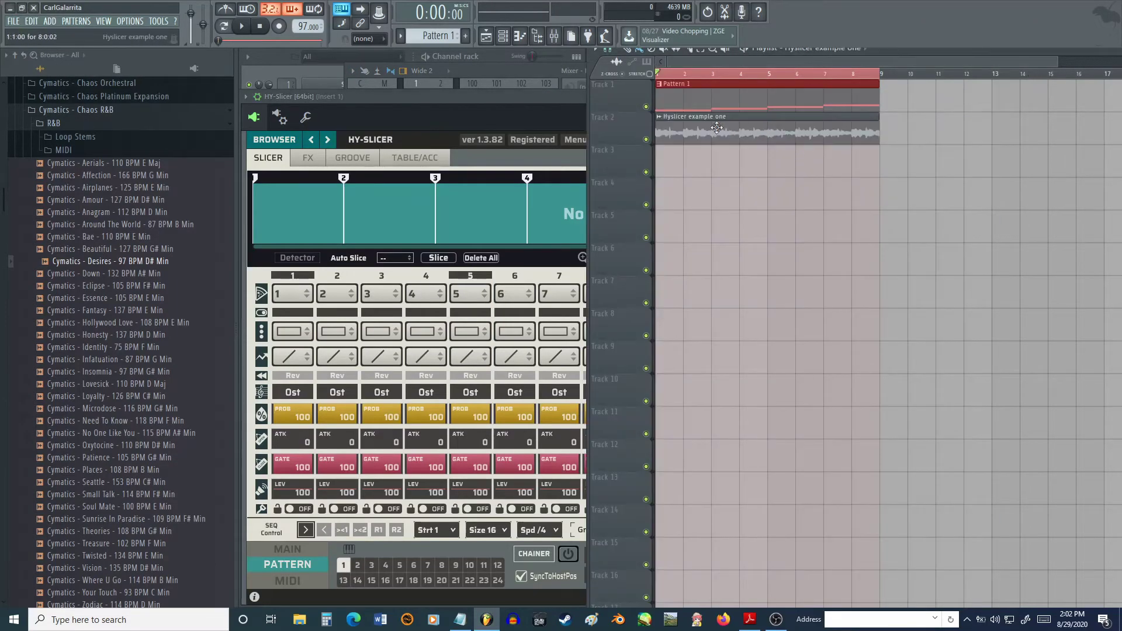
click(646, 107)
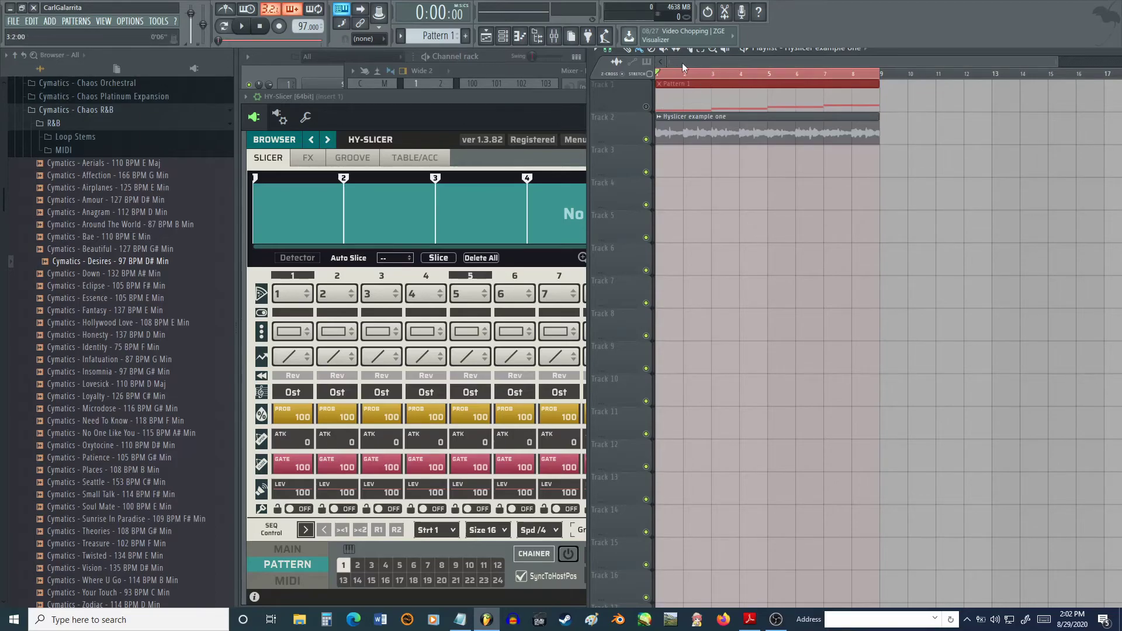
key(space)
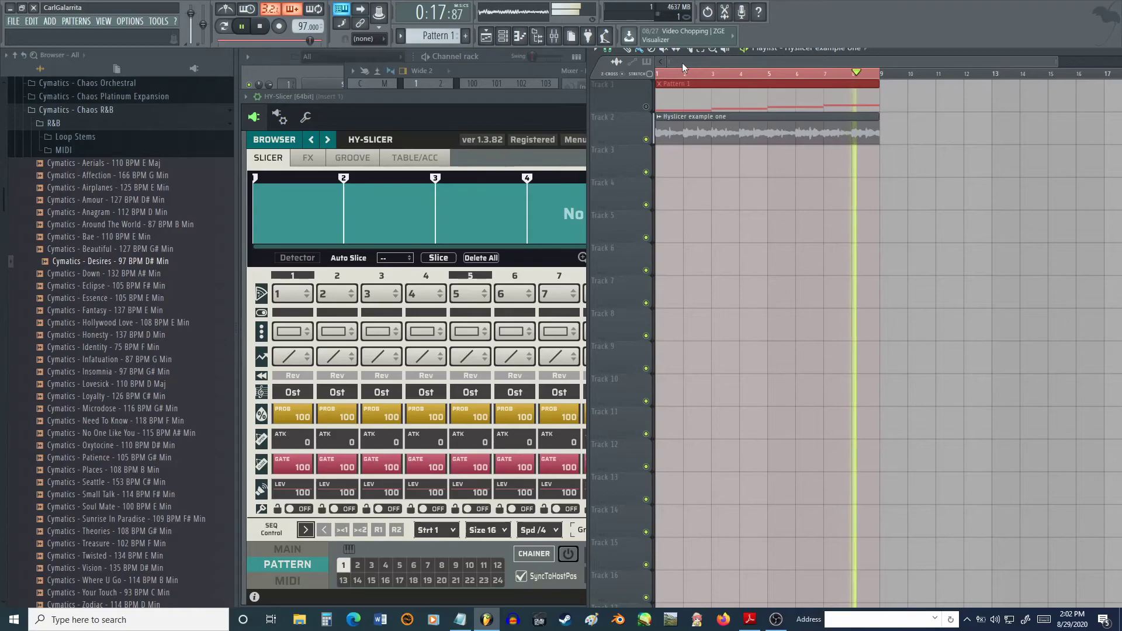
click(263, 26)
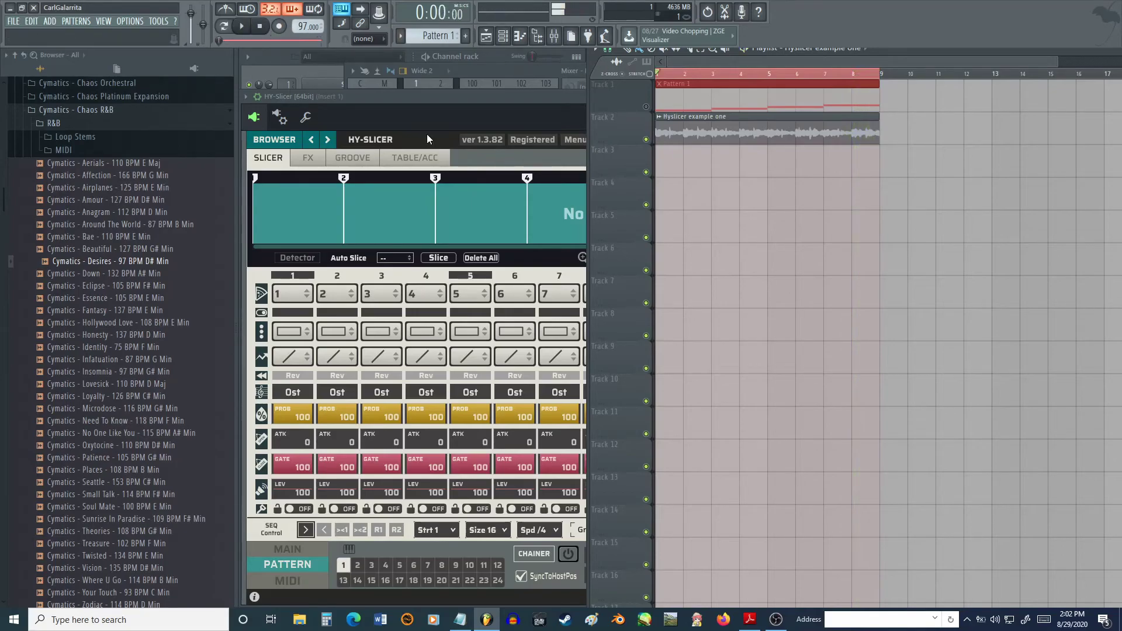
click(470, 121)
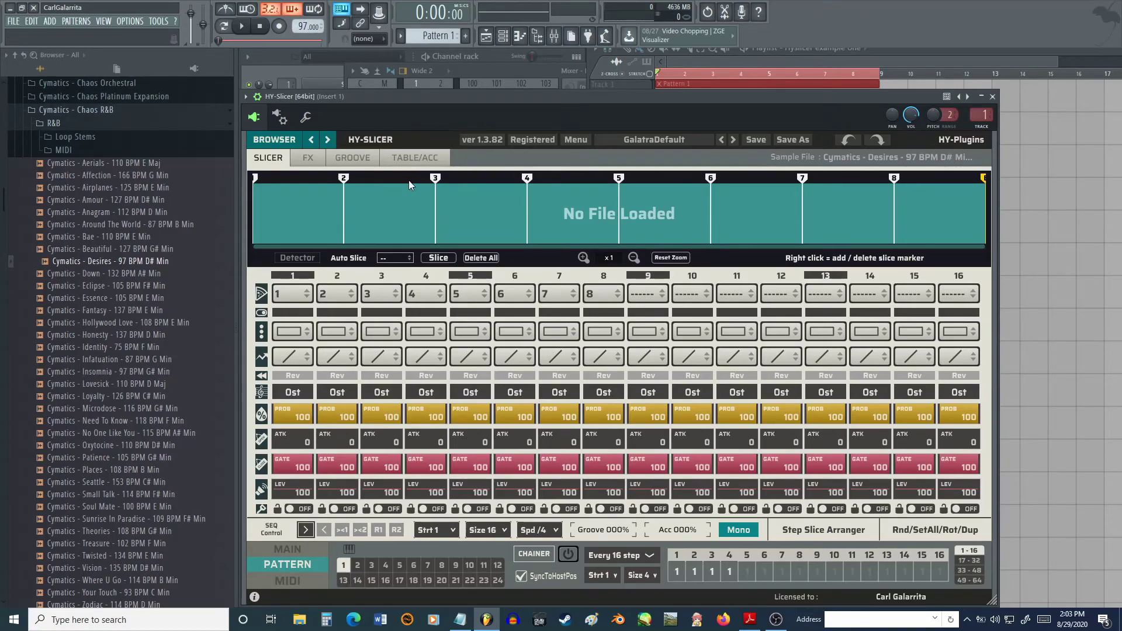
click(992, 97)
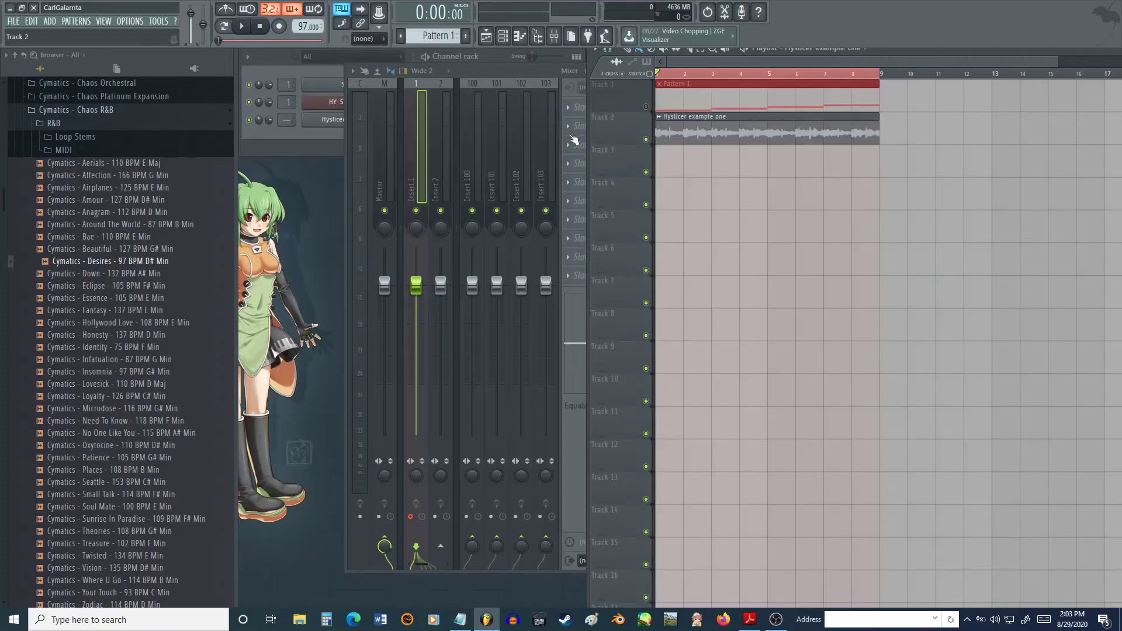
right_click(353, 103)
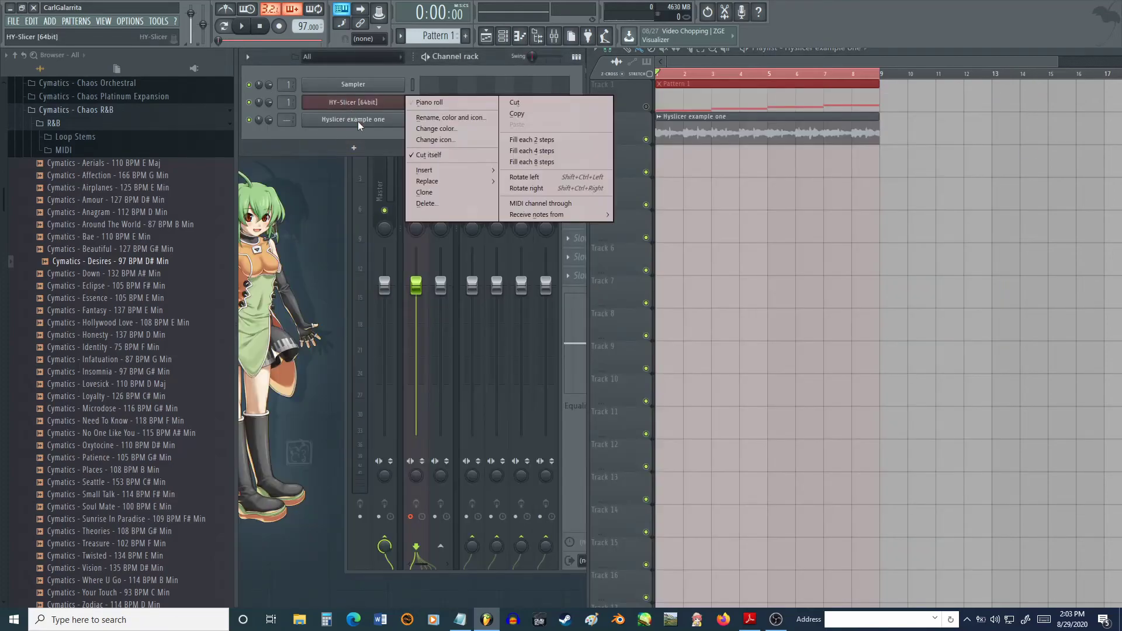
click(447, 203)
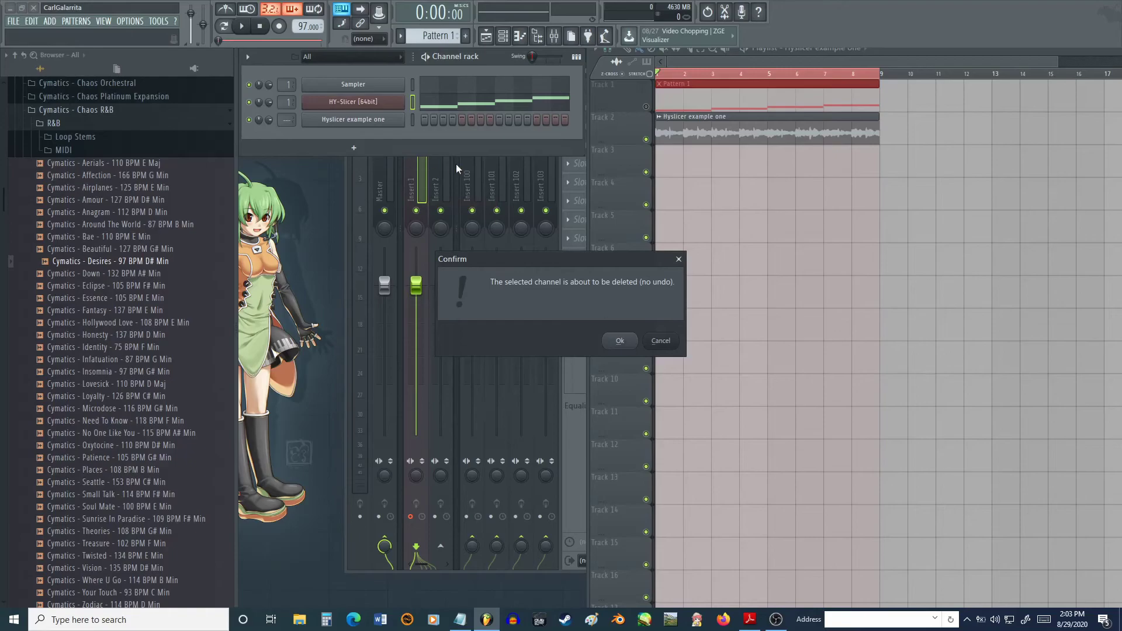
click(661, 341)
- Reload the Cymatics - Desires - 97 BPM D# Min sample into HY-Slicer and choose MIDI trigger Mode 3
click(375, 104)
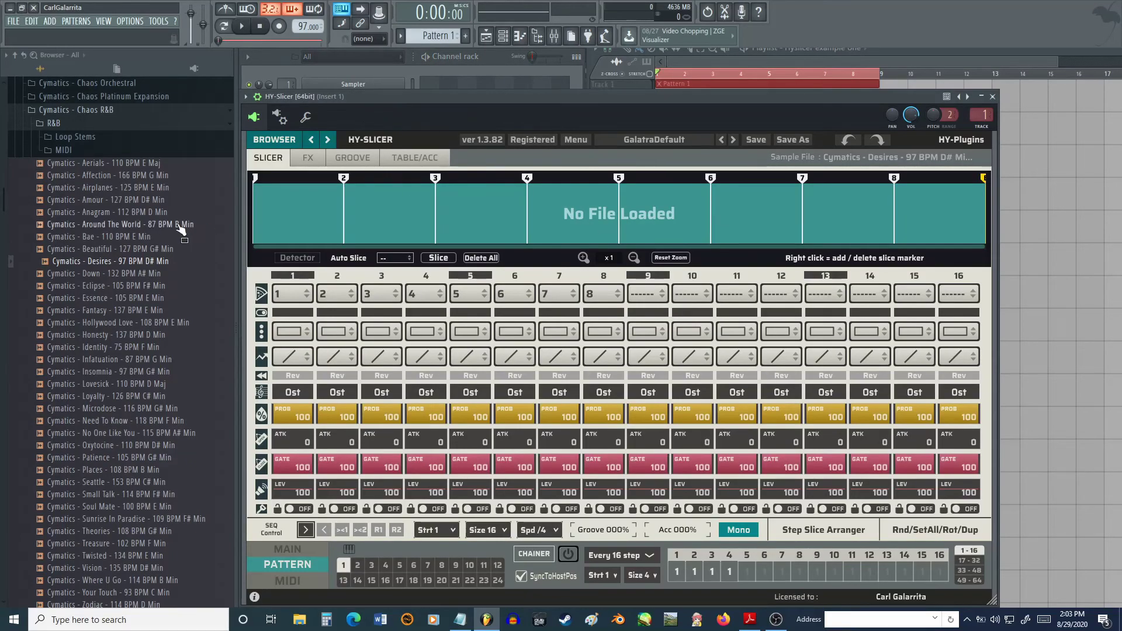
drag(143, 261, 528, 235)
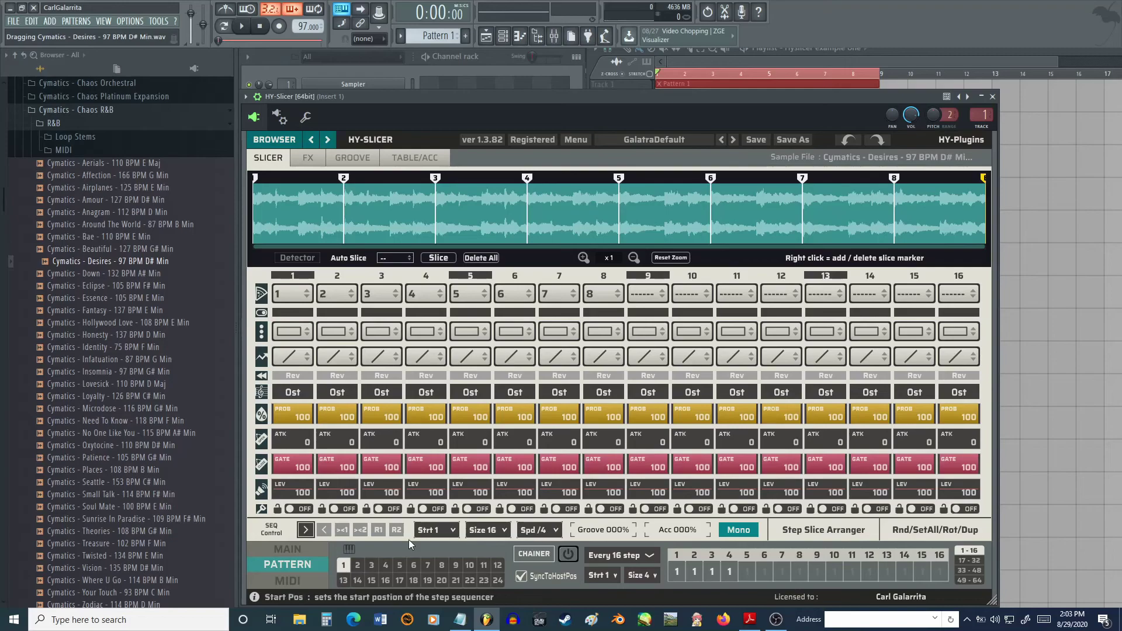
click(300, 581)
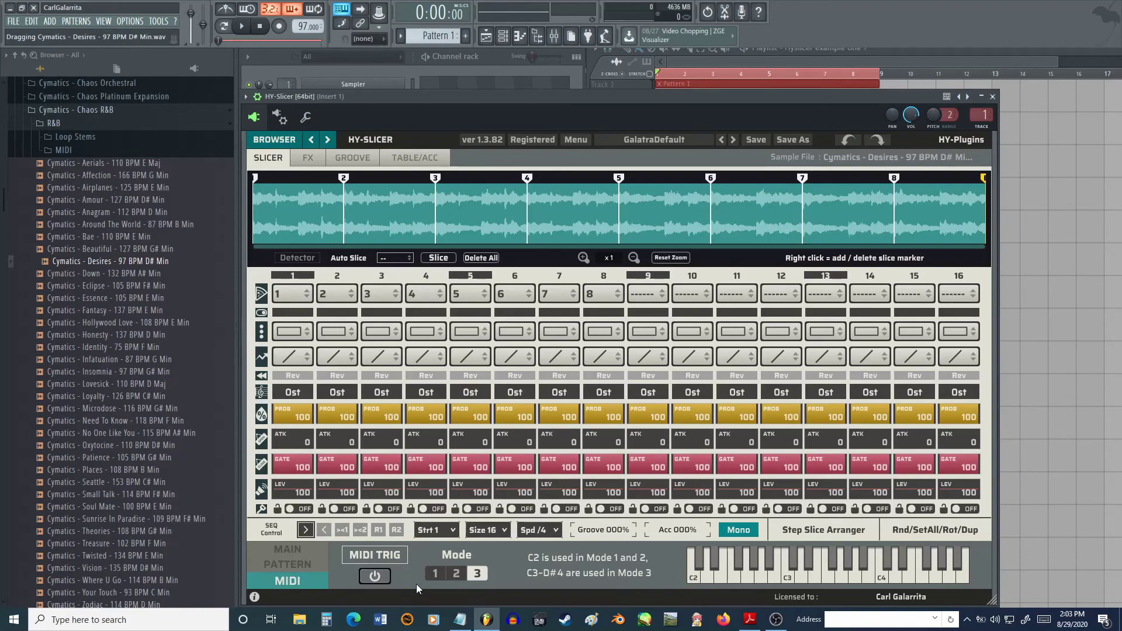
click(478, 574)
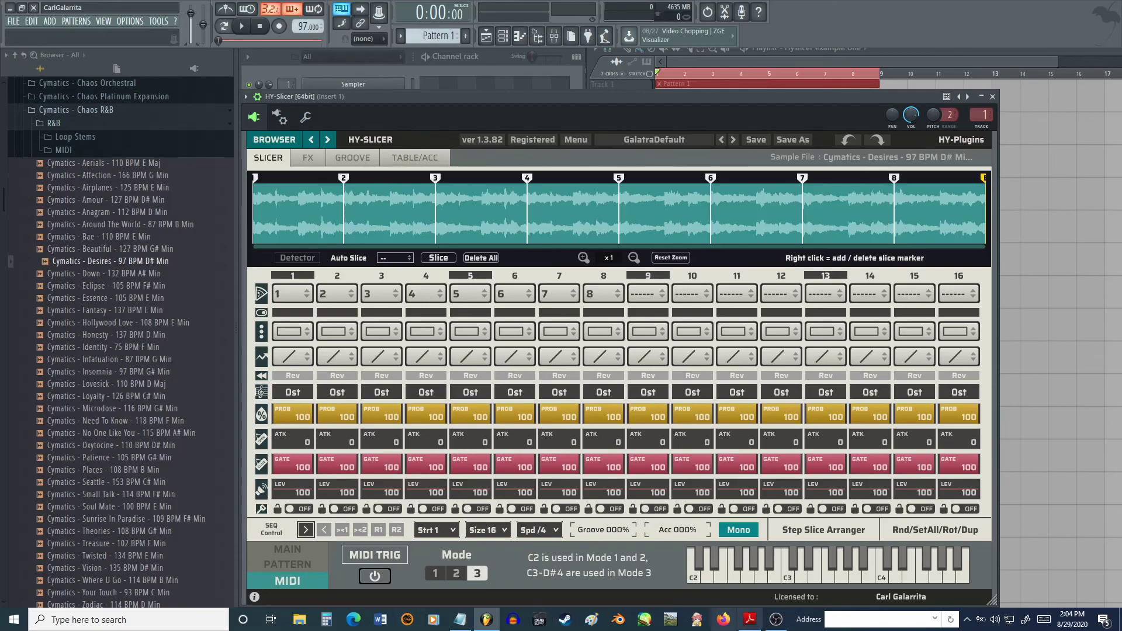
- Switch to OBS Studio and stop the screen recording
click(776, 619)
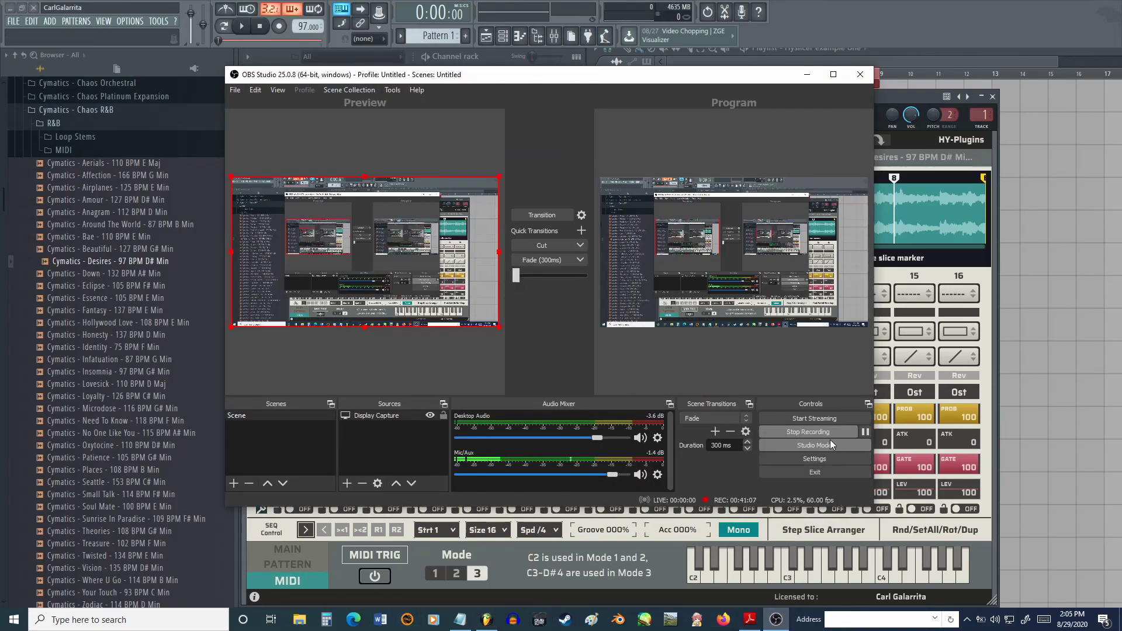
click(826, 434)
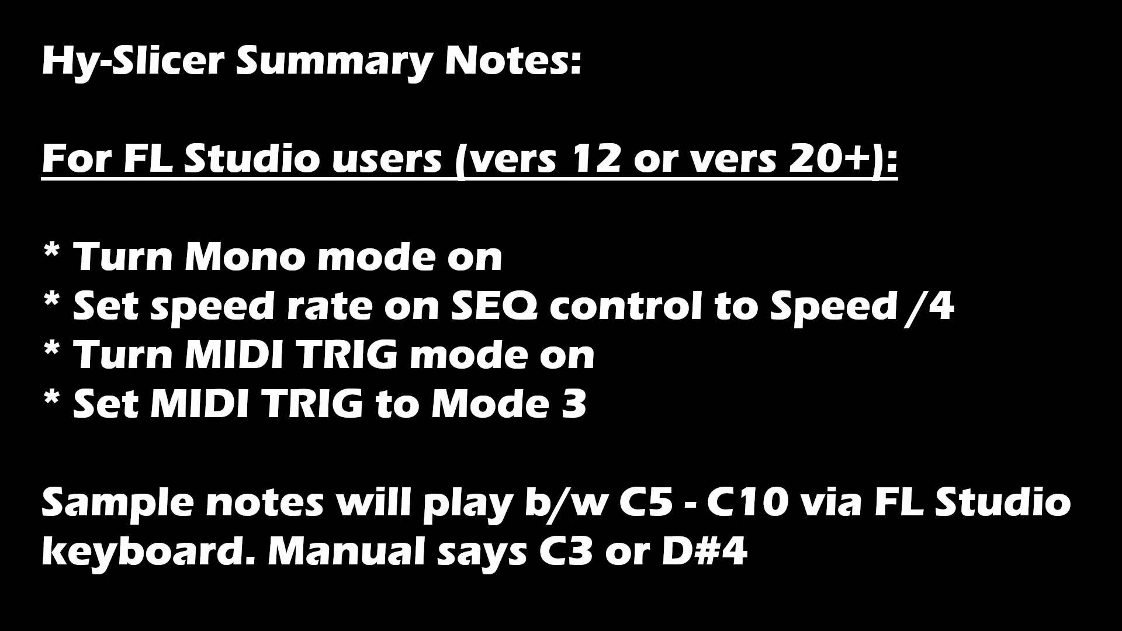